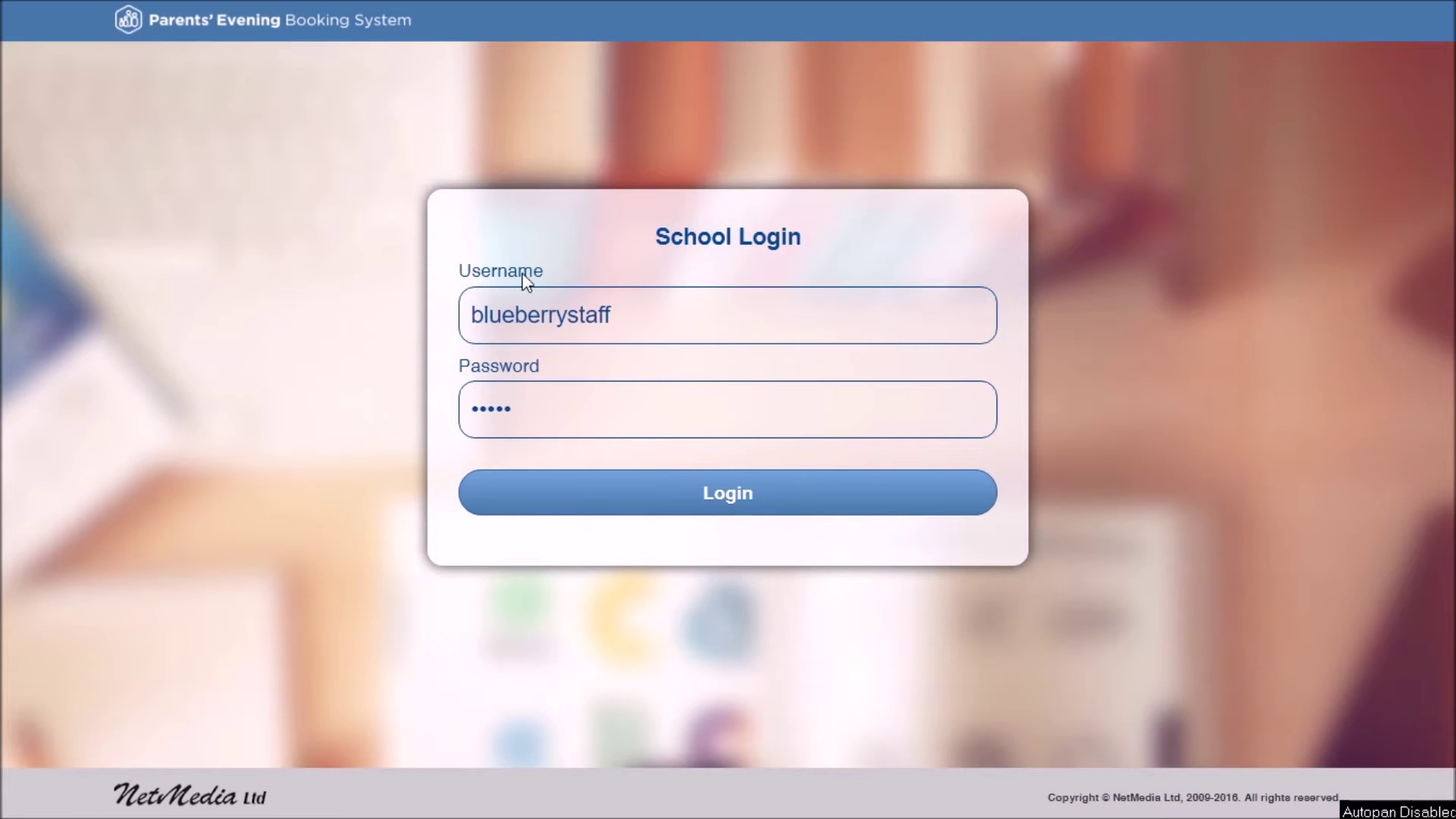
# Step: Log in with the prefilled school credentials and search for the teacher's Year 12 and 13 Parents' Evening appointments by surname
pyautogui.press('Return')
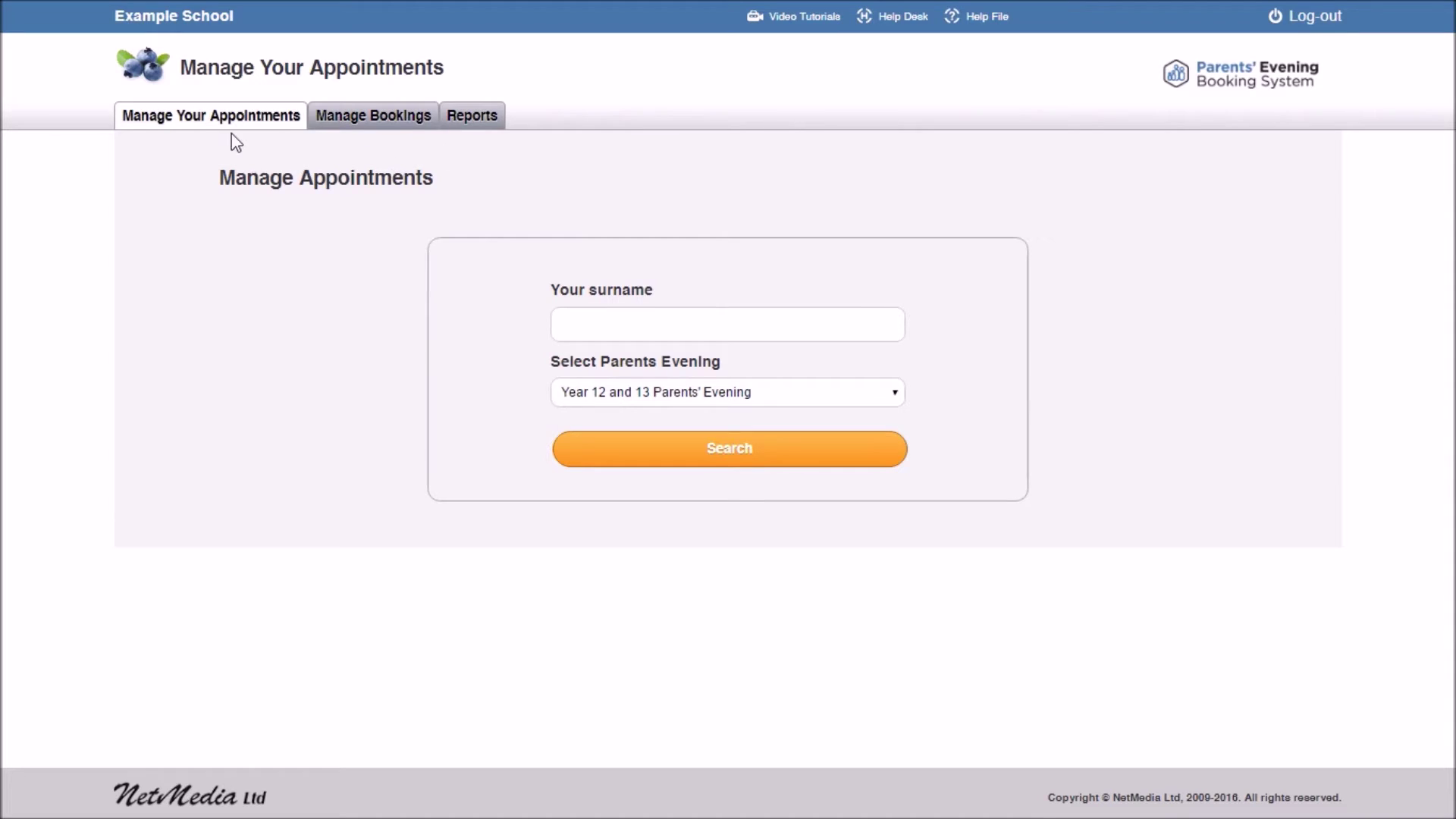
pyautogui.click(593, 317)
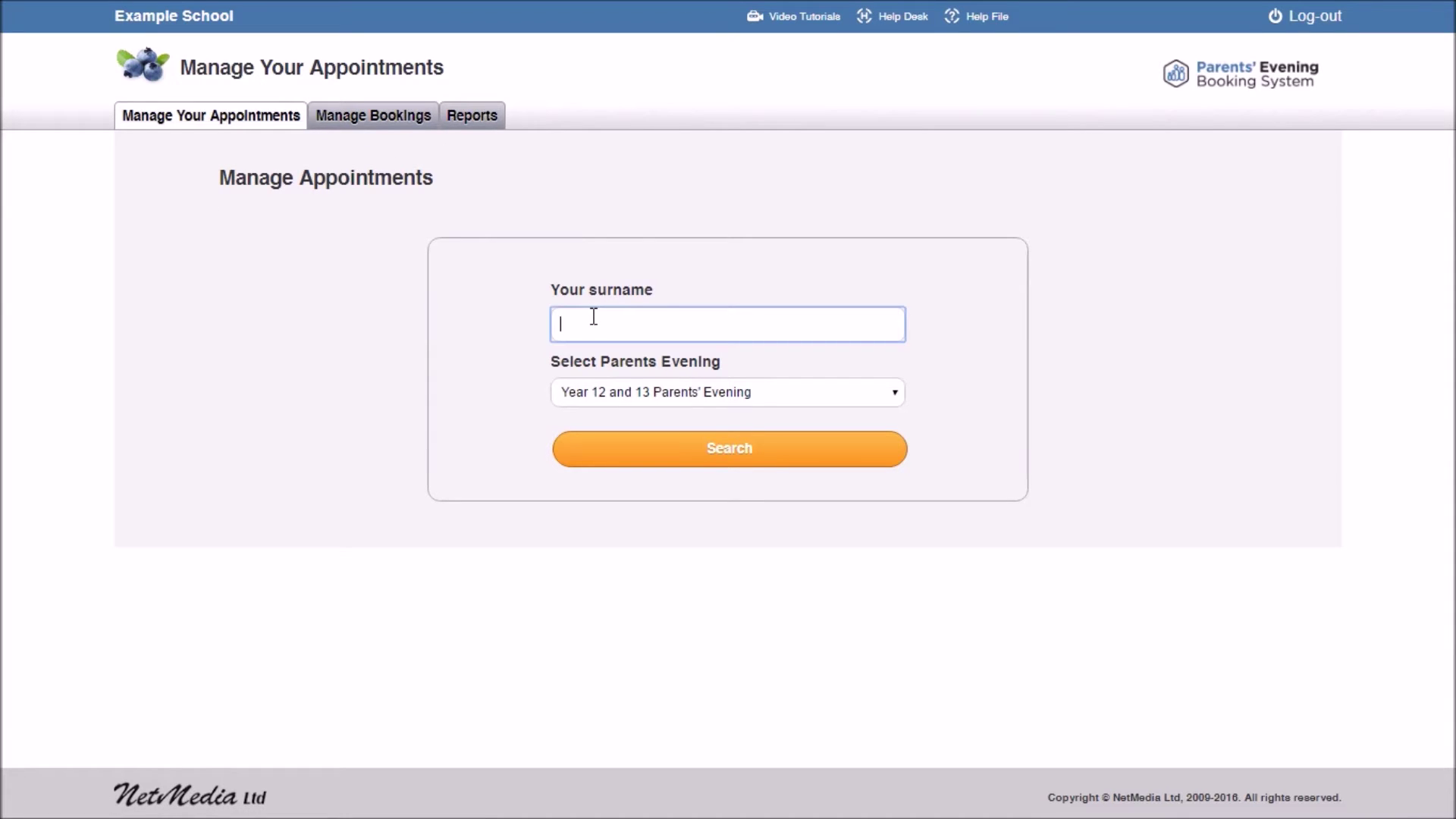
pyautogui.write('Ross')
pyautogui.click(526, 328)
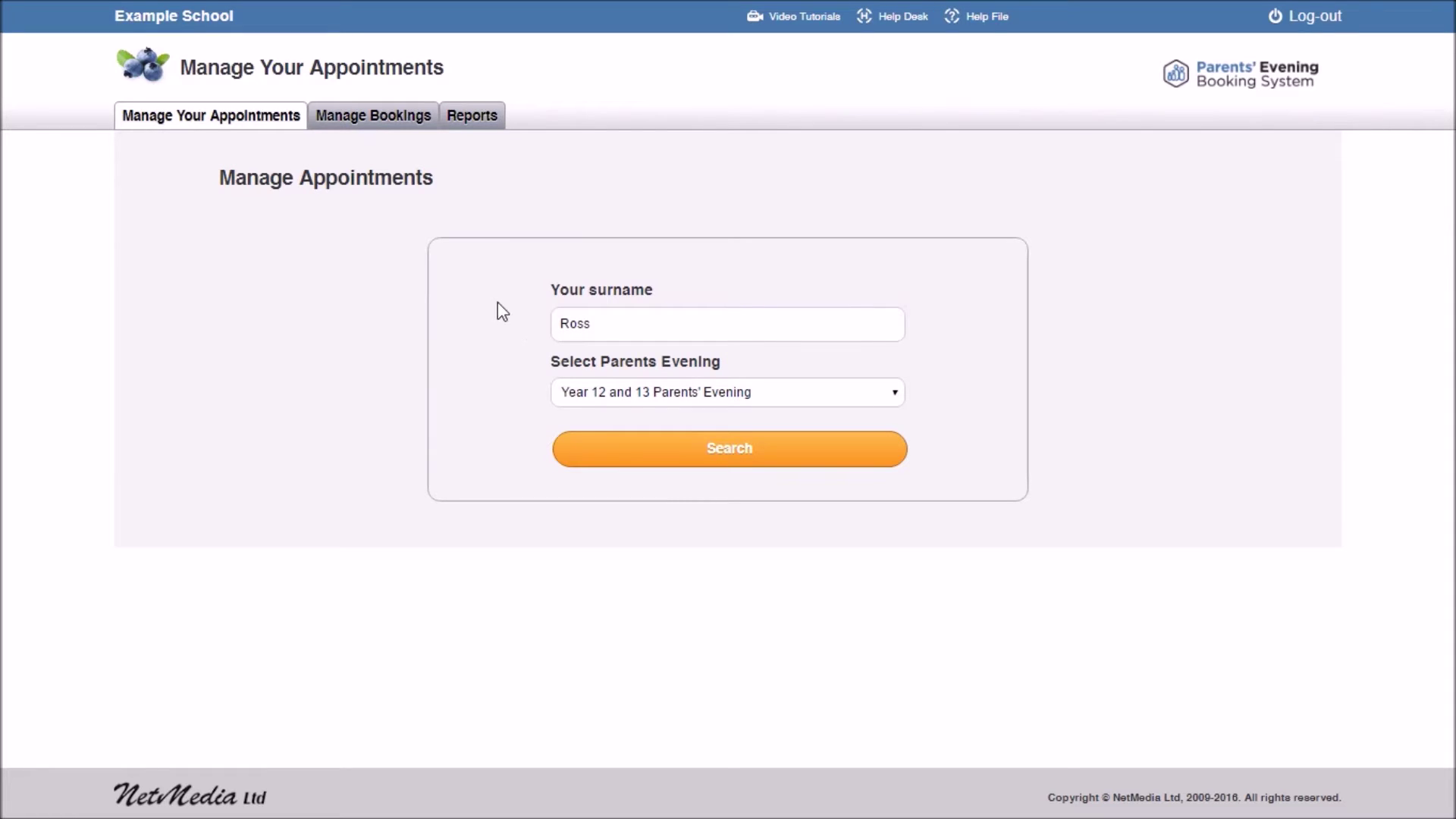
pyautogui.click(599, 392)
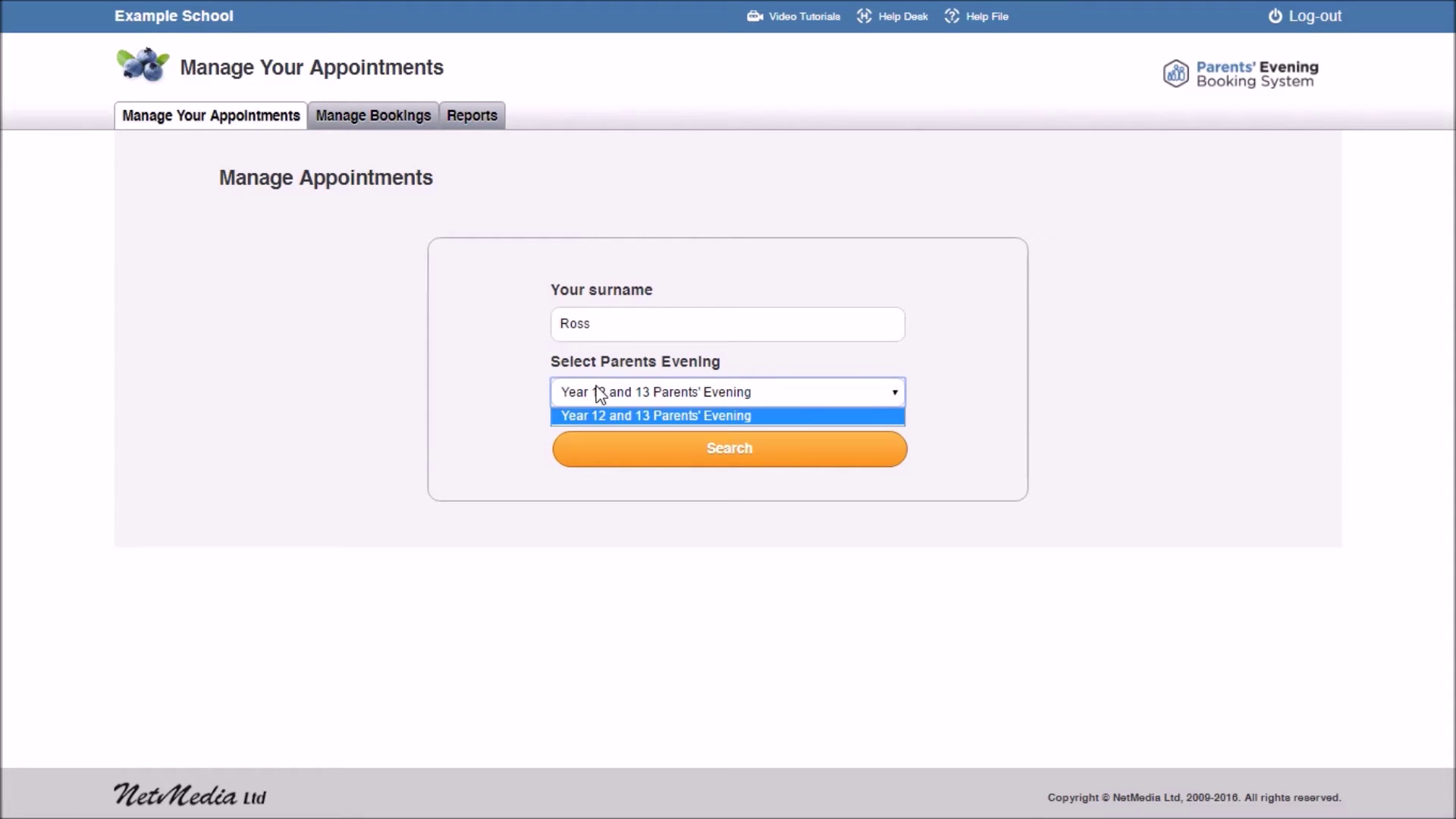
pyautogui.click(598, 414)
pyautogui.click(674, 463)
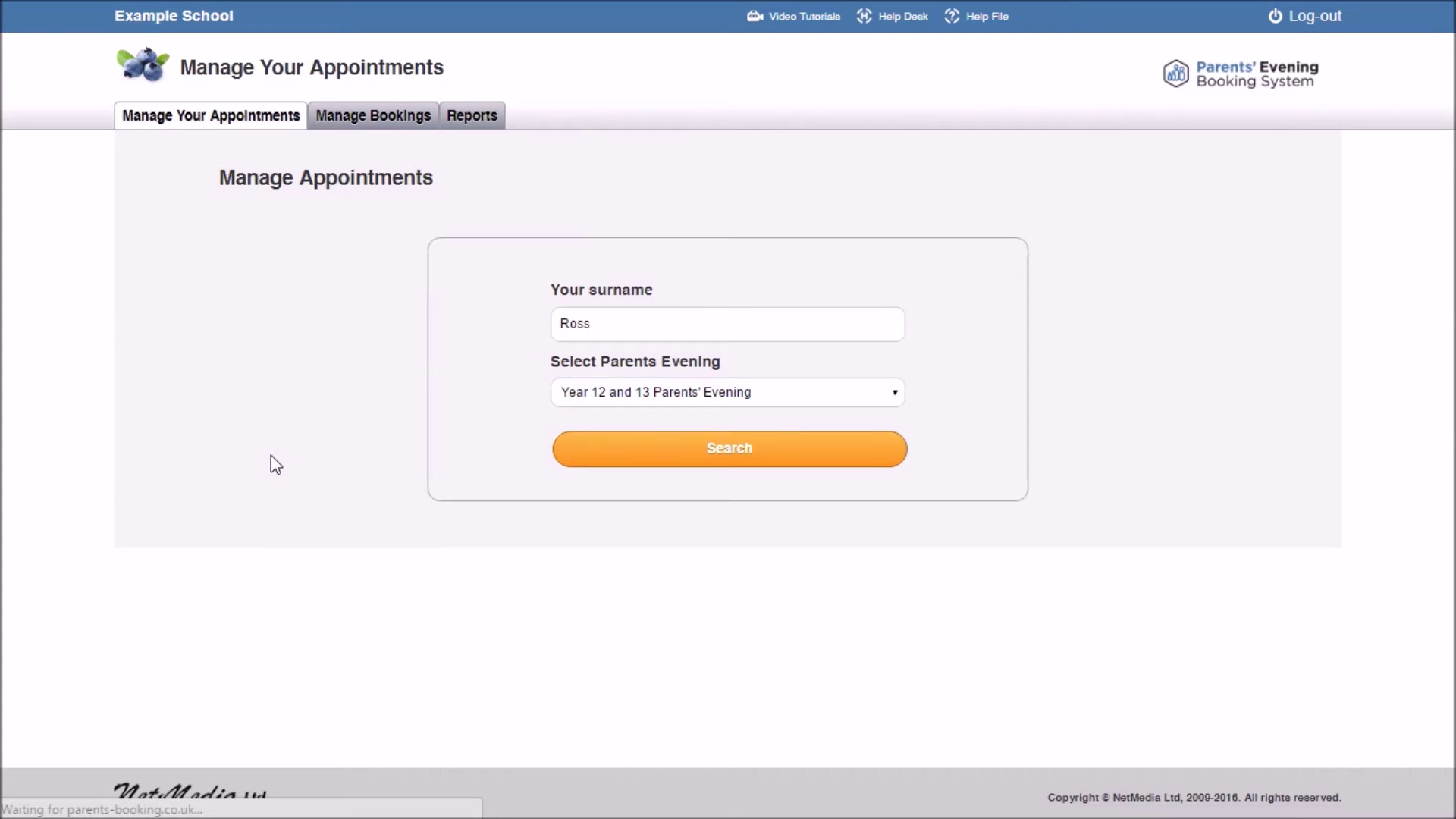
# Step: Review the 21/06/2016 appointment list and read the parent's comment on the 06.30 PM booking
pyautogui.scroll(-3, 197, 413)
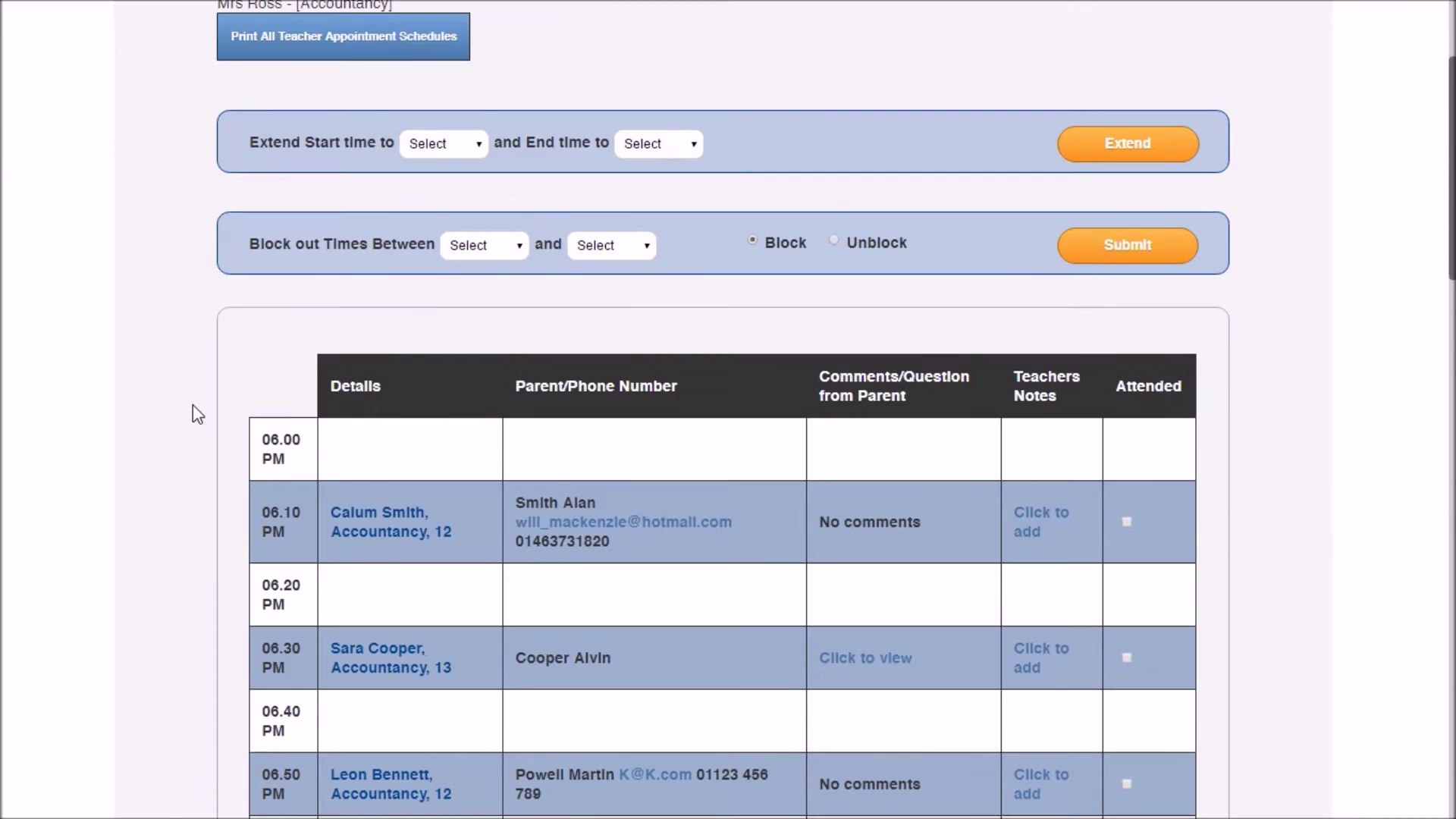
pyautogui.scroll(-4, 196, 413)
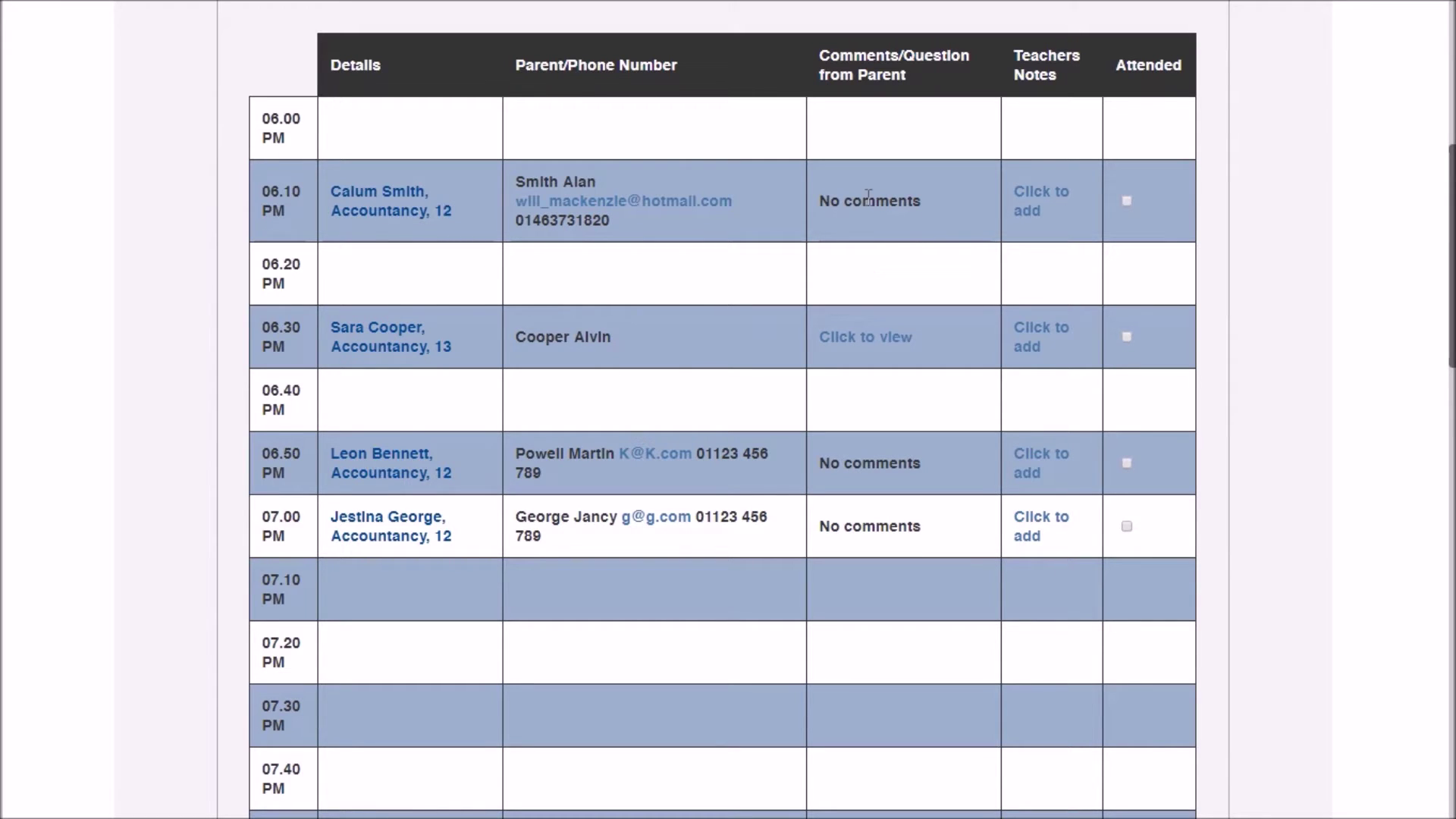
pyautogui.click(869, 348)
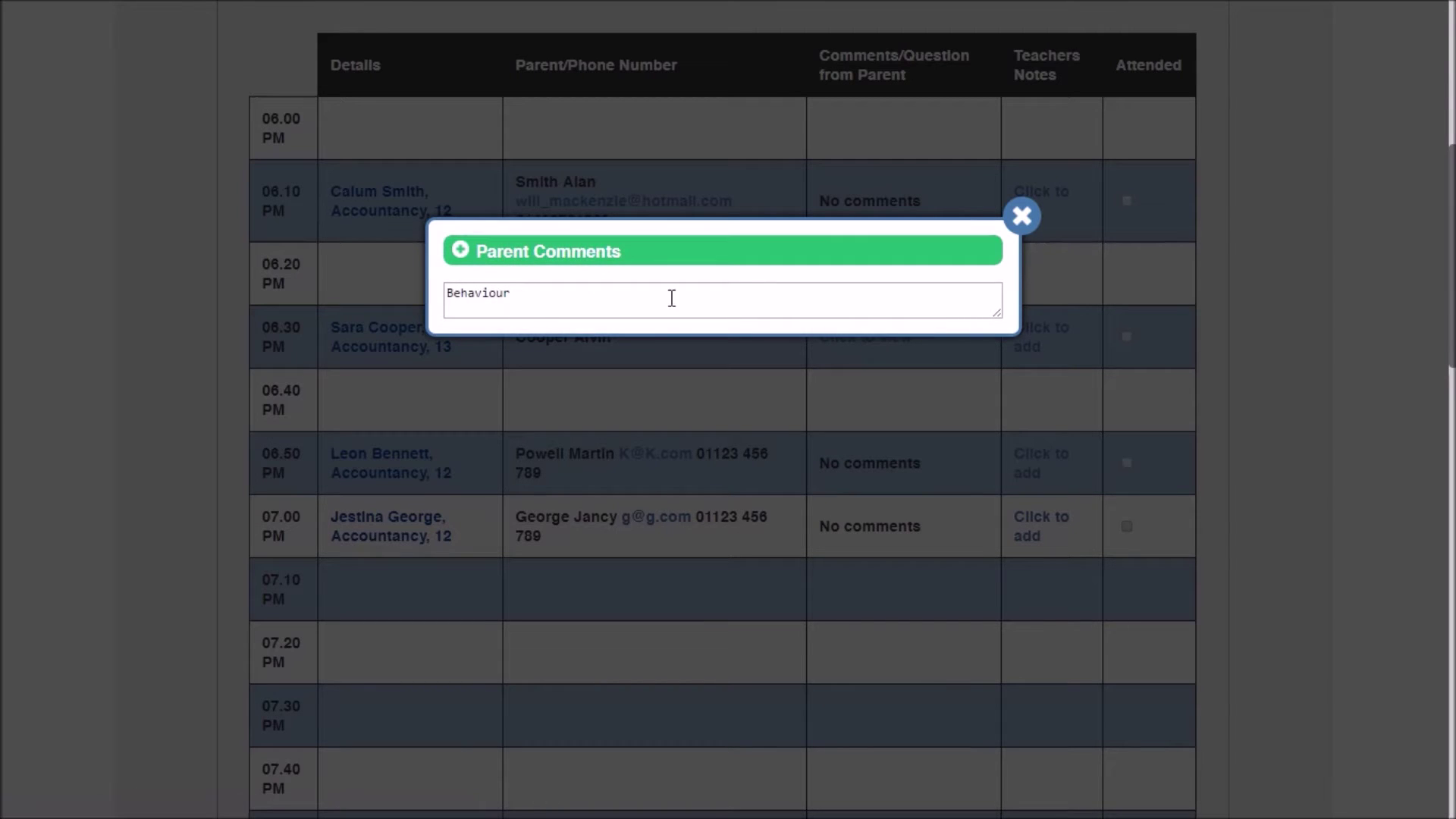
pyautogui.click(1022, 218)
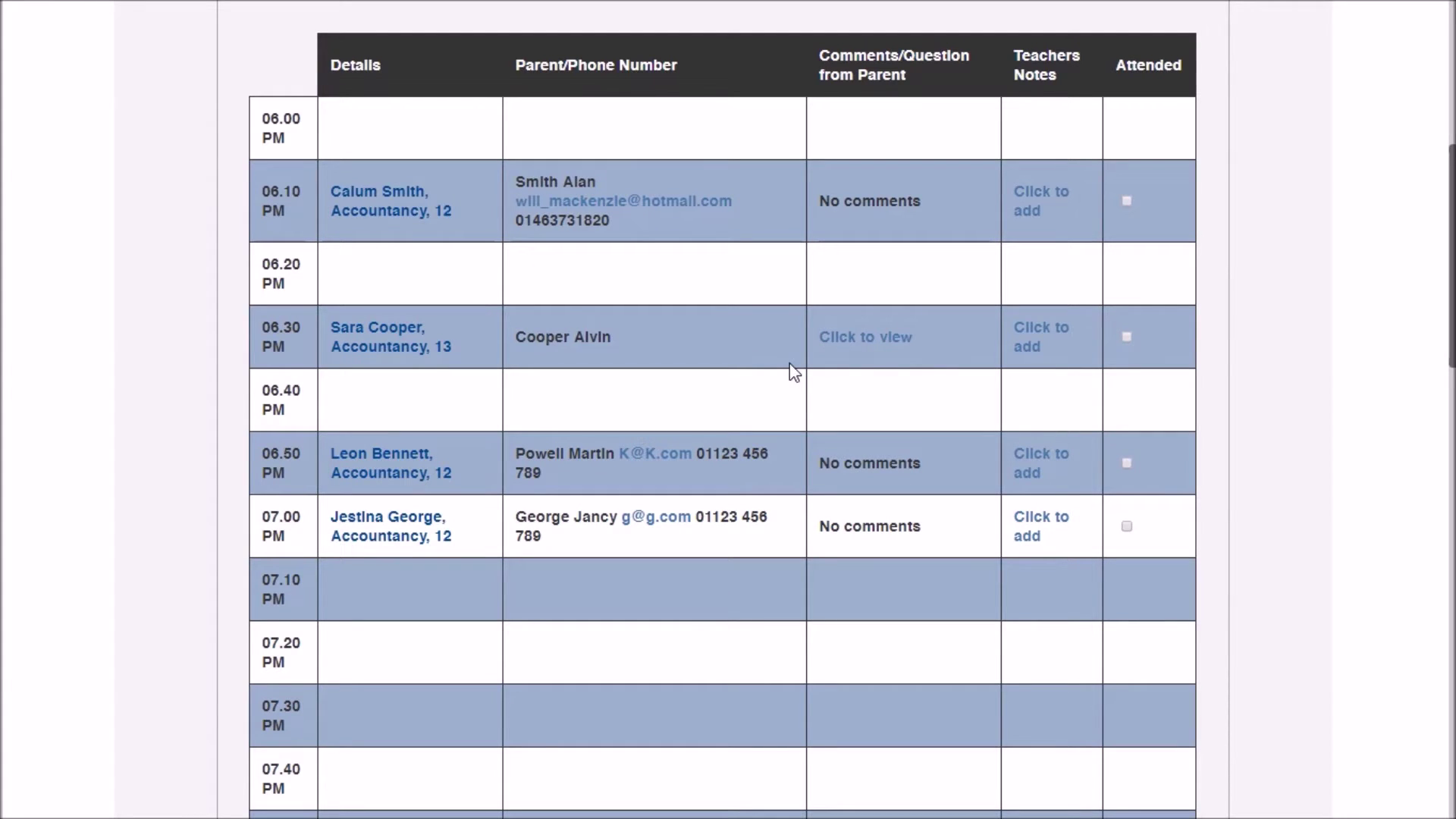
# Step: Add the teacher's note "Behaviour" to the 06.10 PM booking and mark the 06.10, 06.30 and 06.50 PM appointments as attended
pyautogui.click(1037, 221)
pyautogui.write('Behaviour')
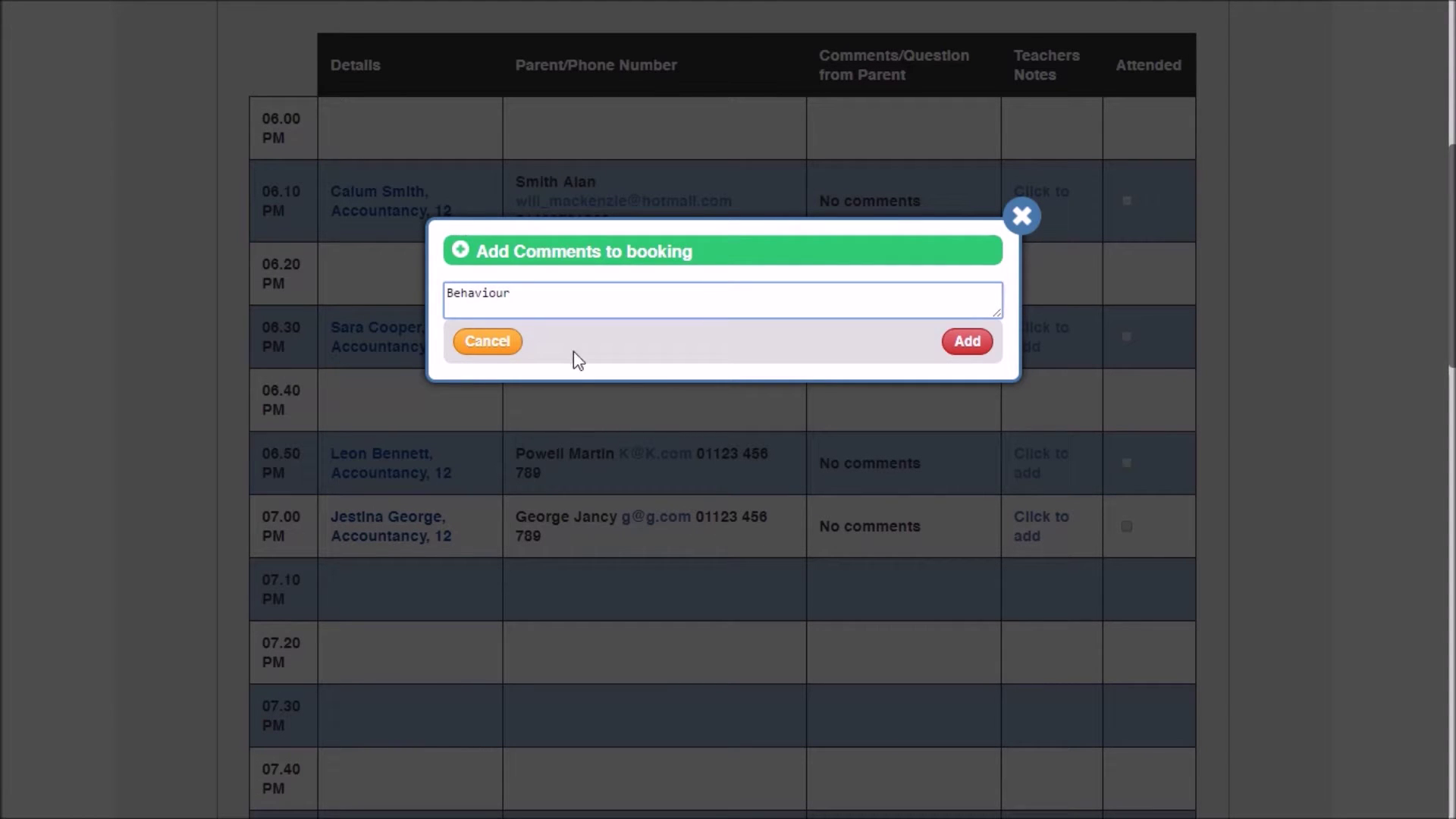
pyautogui.click(973, 345)
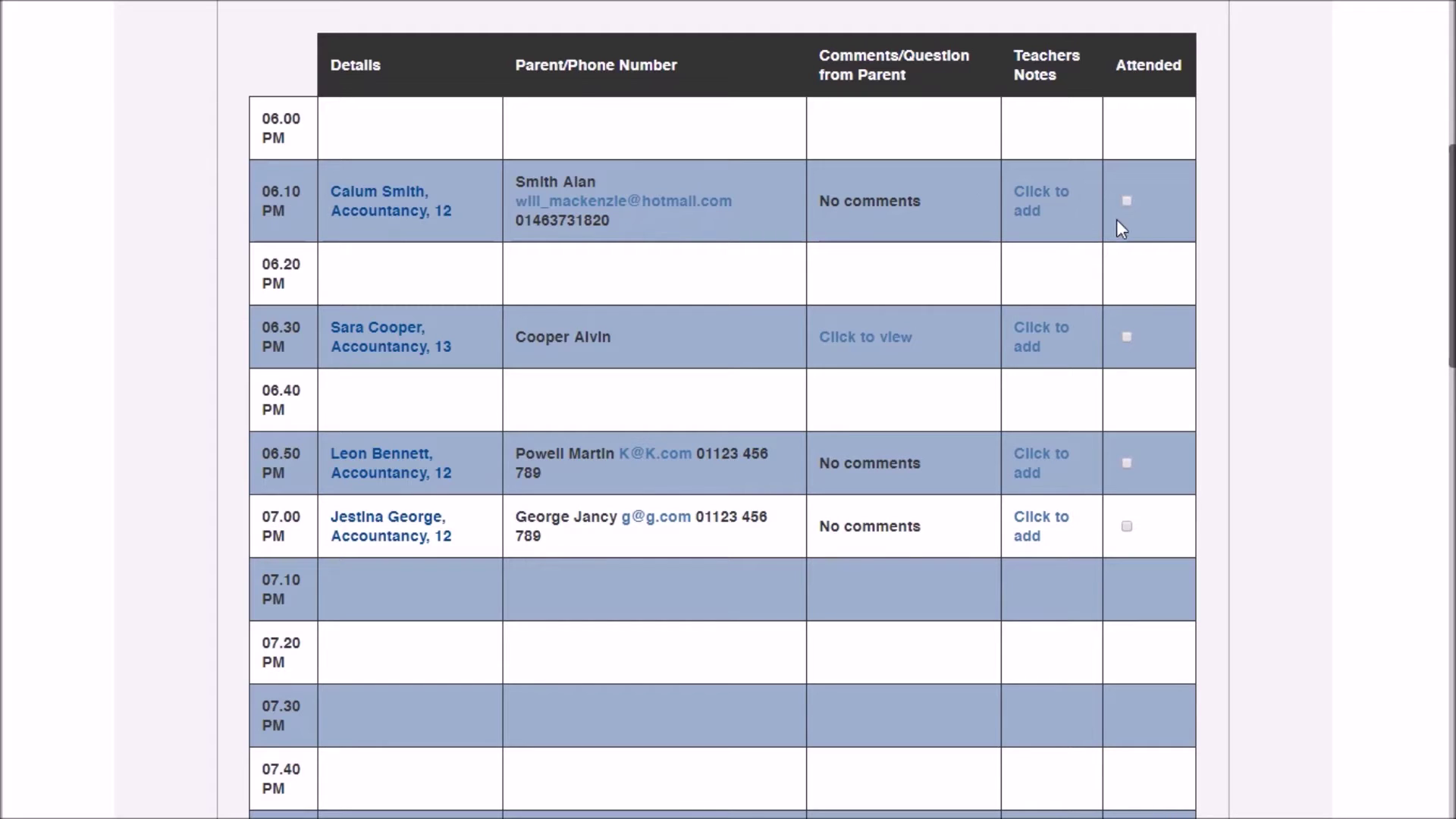
pyautogui.click(1127, 336)
pyautogui.click(1127, 463)
# Step: View the printable appointment schedule, check its school and parent comments, and return to the appointment list
pyautogui.scroll(7, 1170, 478)
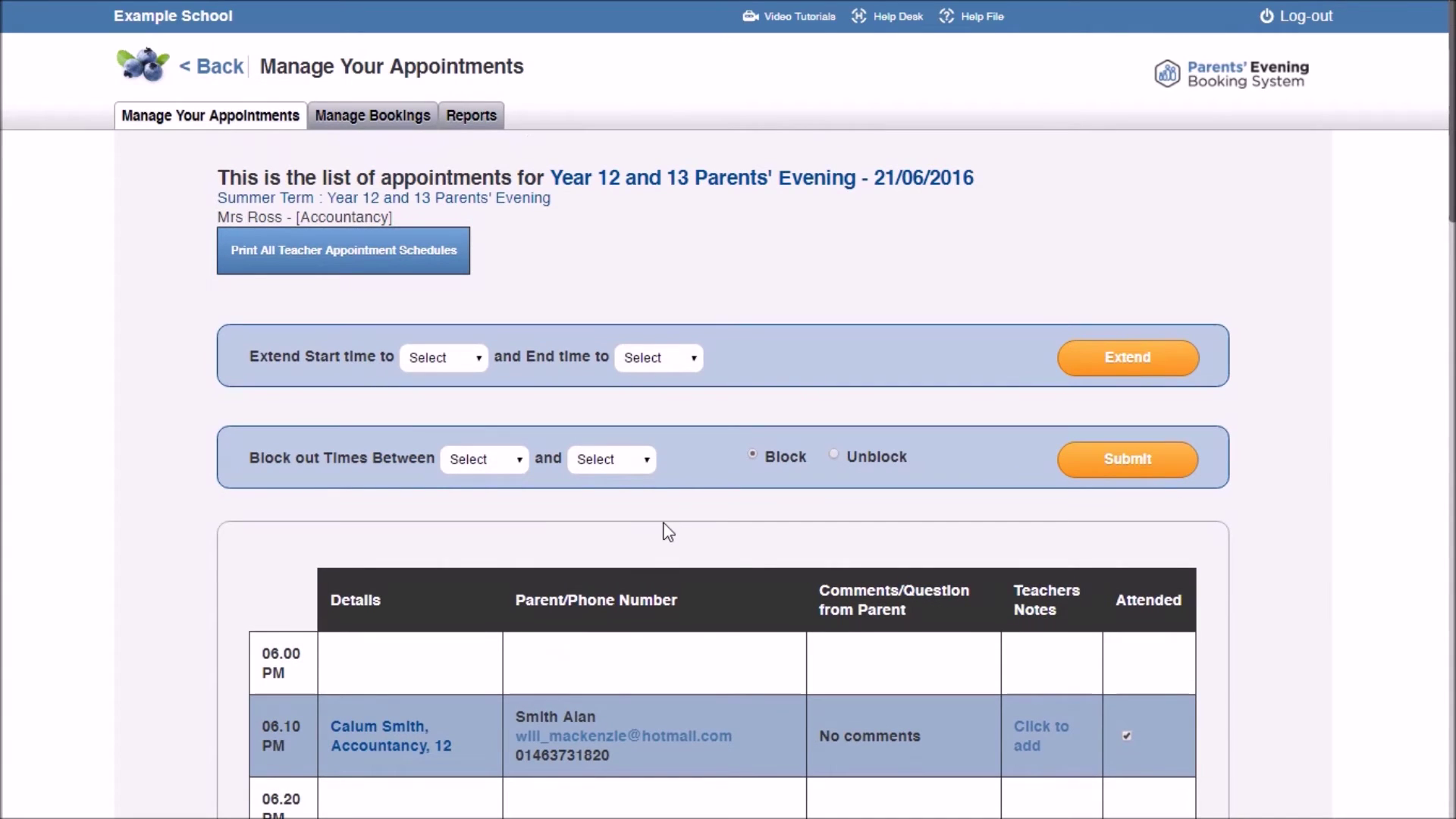
pyautogui.click(332, 262)
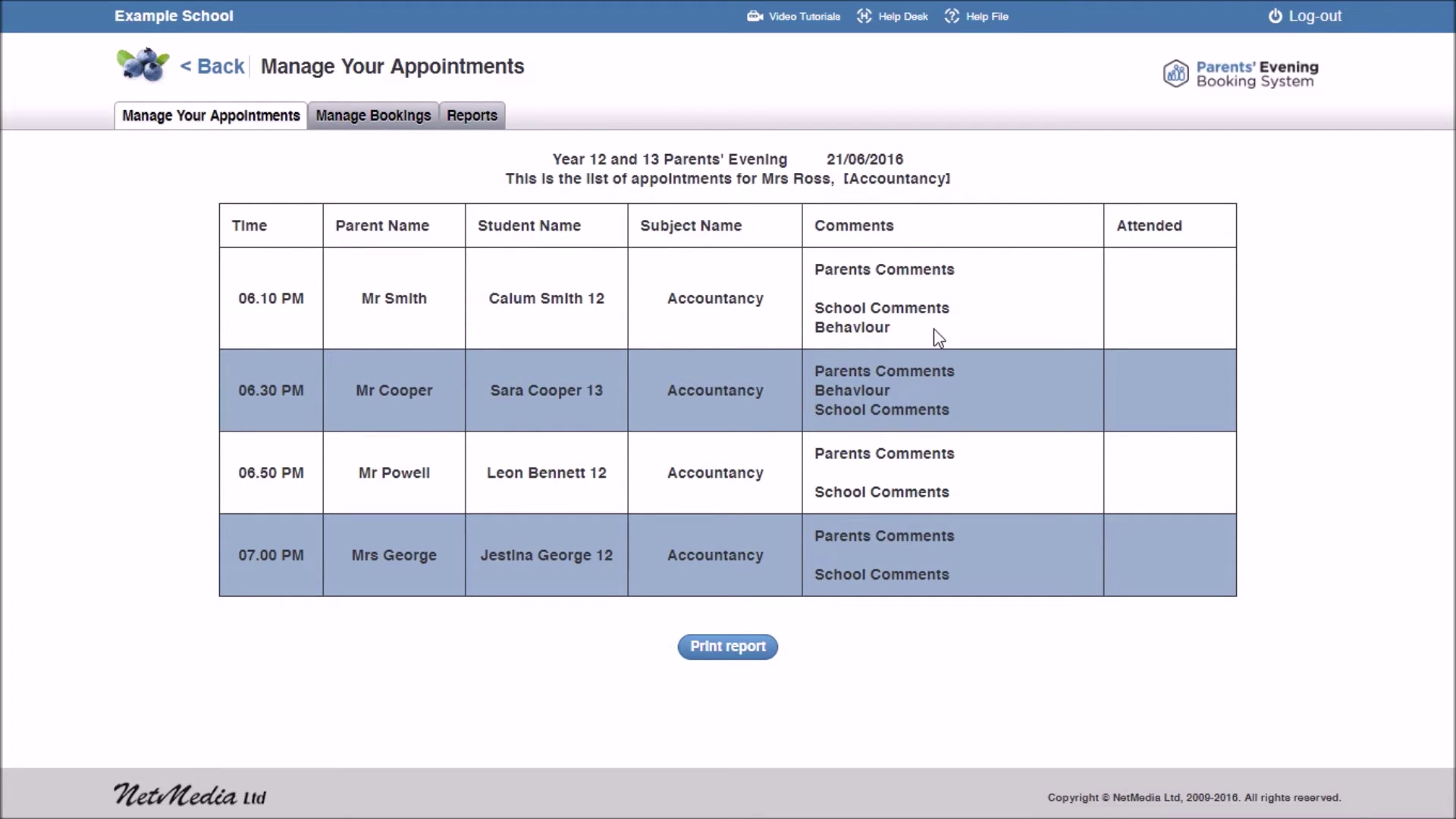
pyautogui.moveTo(934, 334); pyautogui.dragTo(809, 317)
pyautogui.click(828, 313)
pyautogui.moveTo(931, 390); pyautogui.dragTo(811, 369)
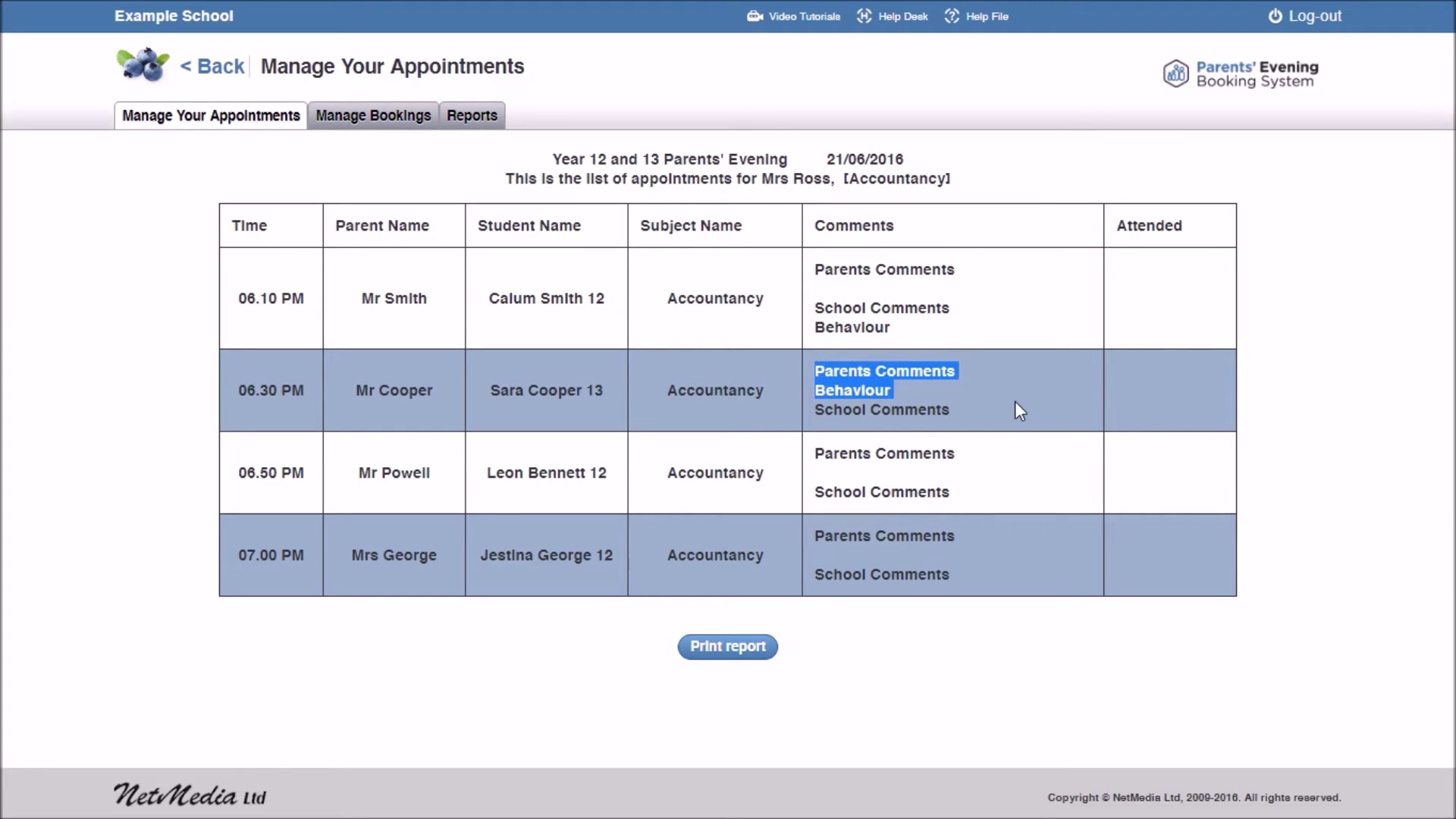
pyautogui.click(873, 391)
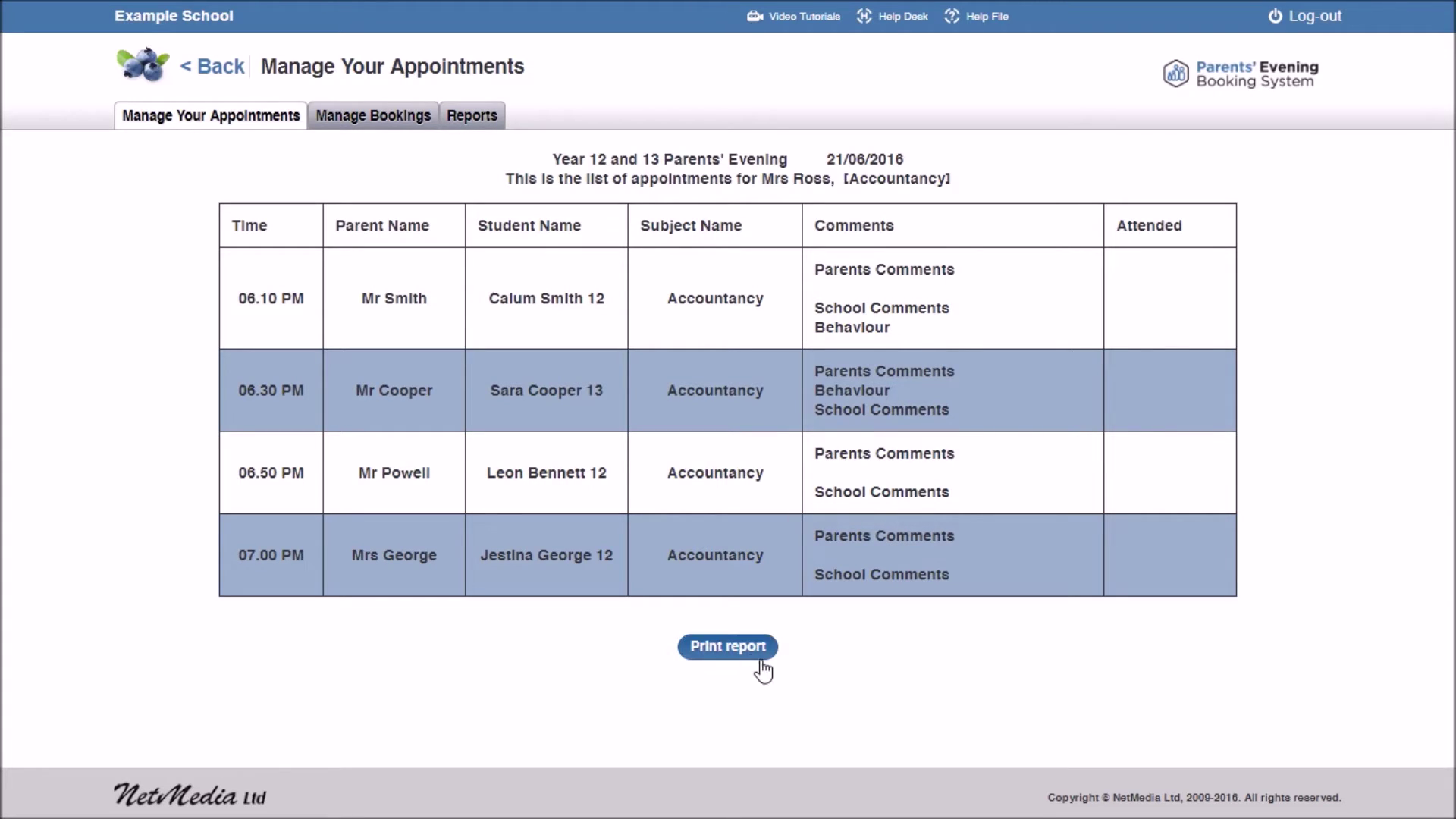
pyautogui.rightClick(81, 255)
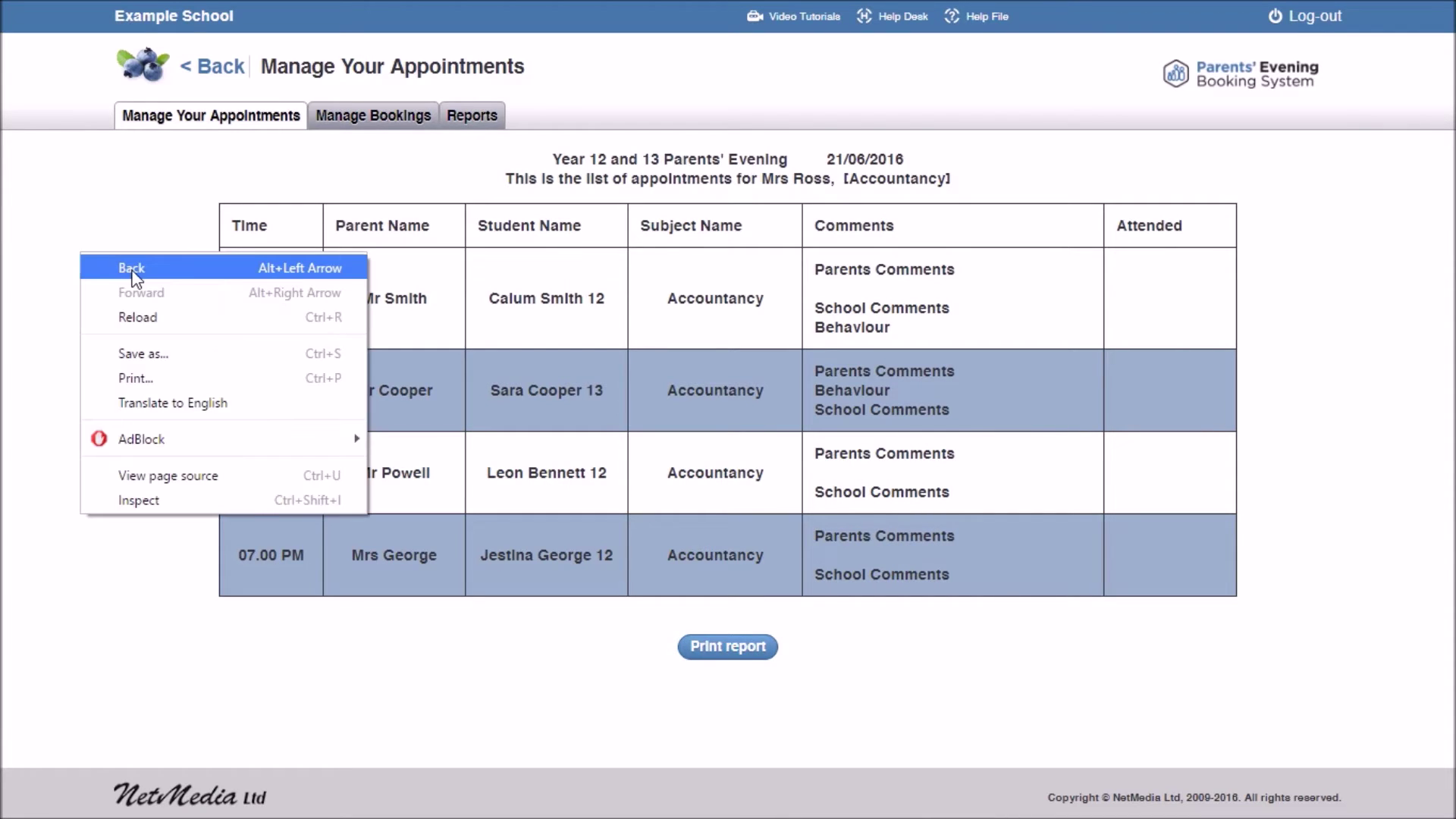
pyautogui.click(113, 296)
# Step: Choose 05.30 PM as the extended start time for the 21/06/2016 evening without applying it
pyautogui.scroll(-1, 497, 286)
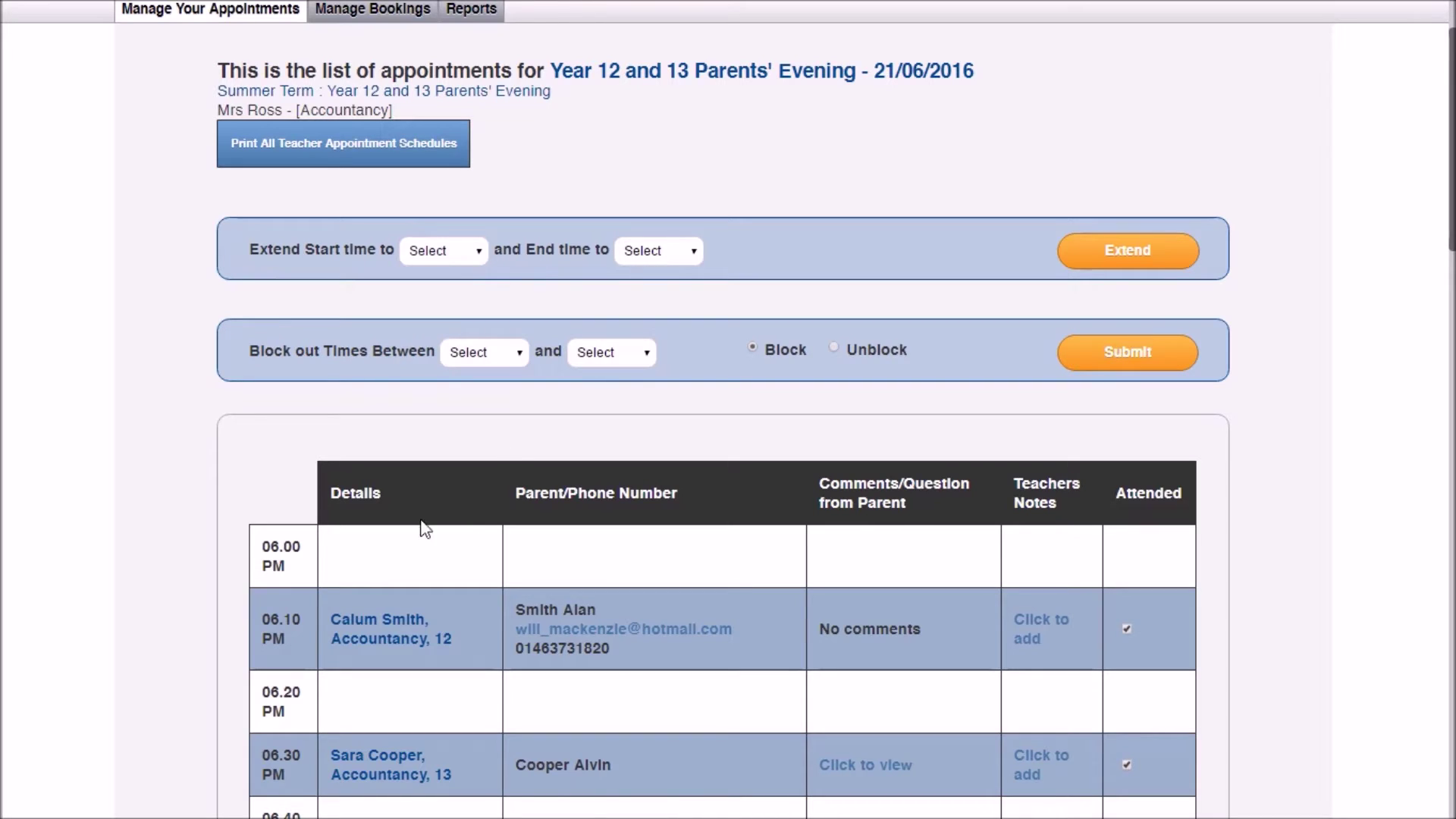
pyautogui.click(447, 253)
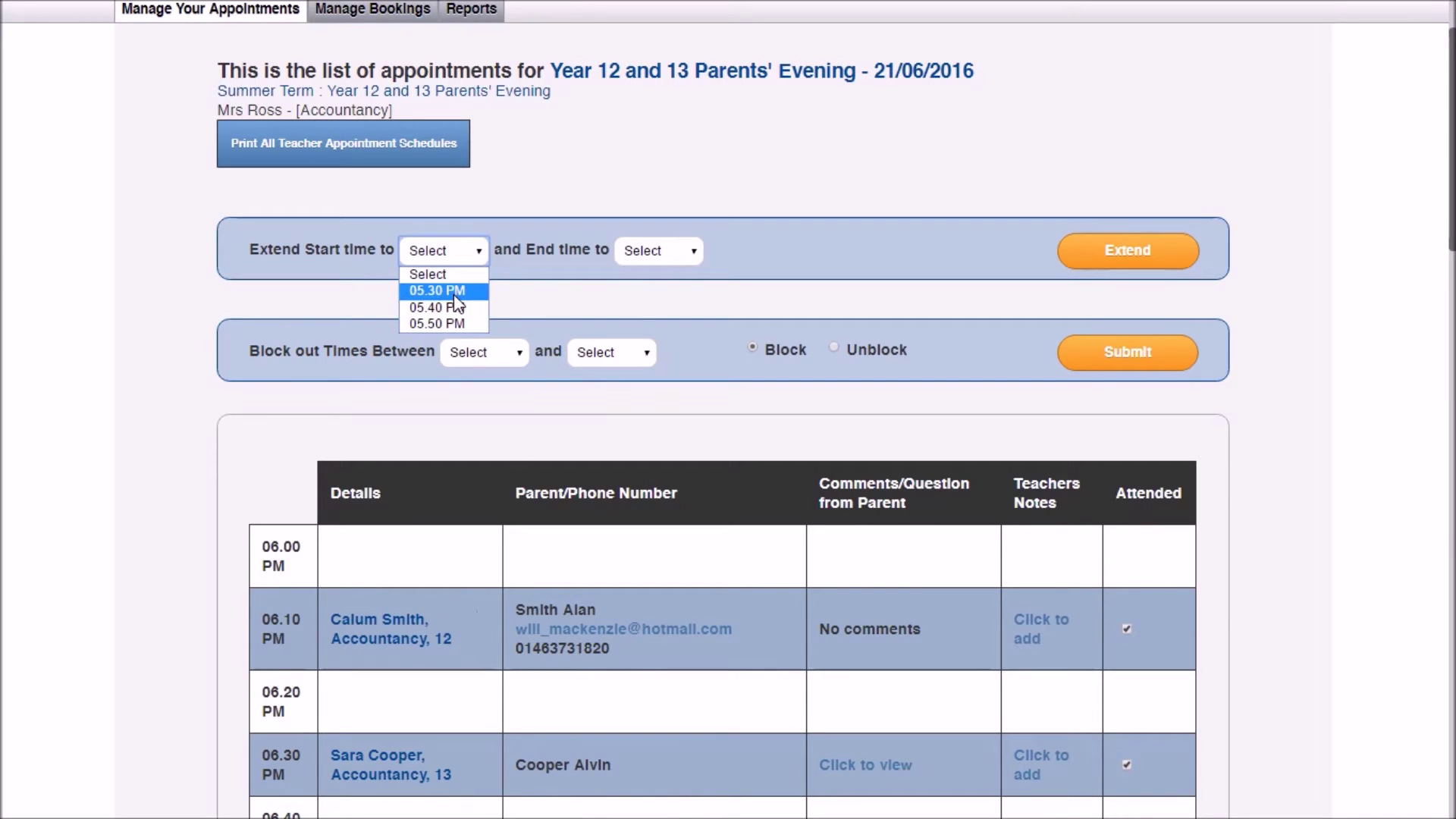
pyautogui.click(470, 293)
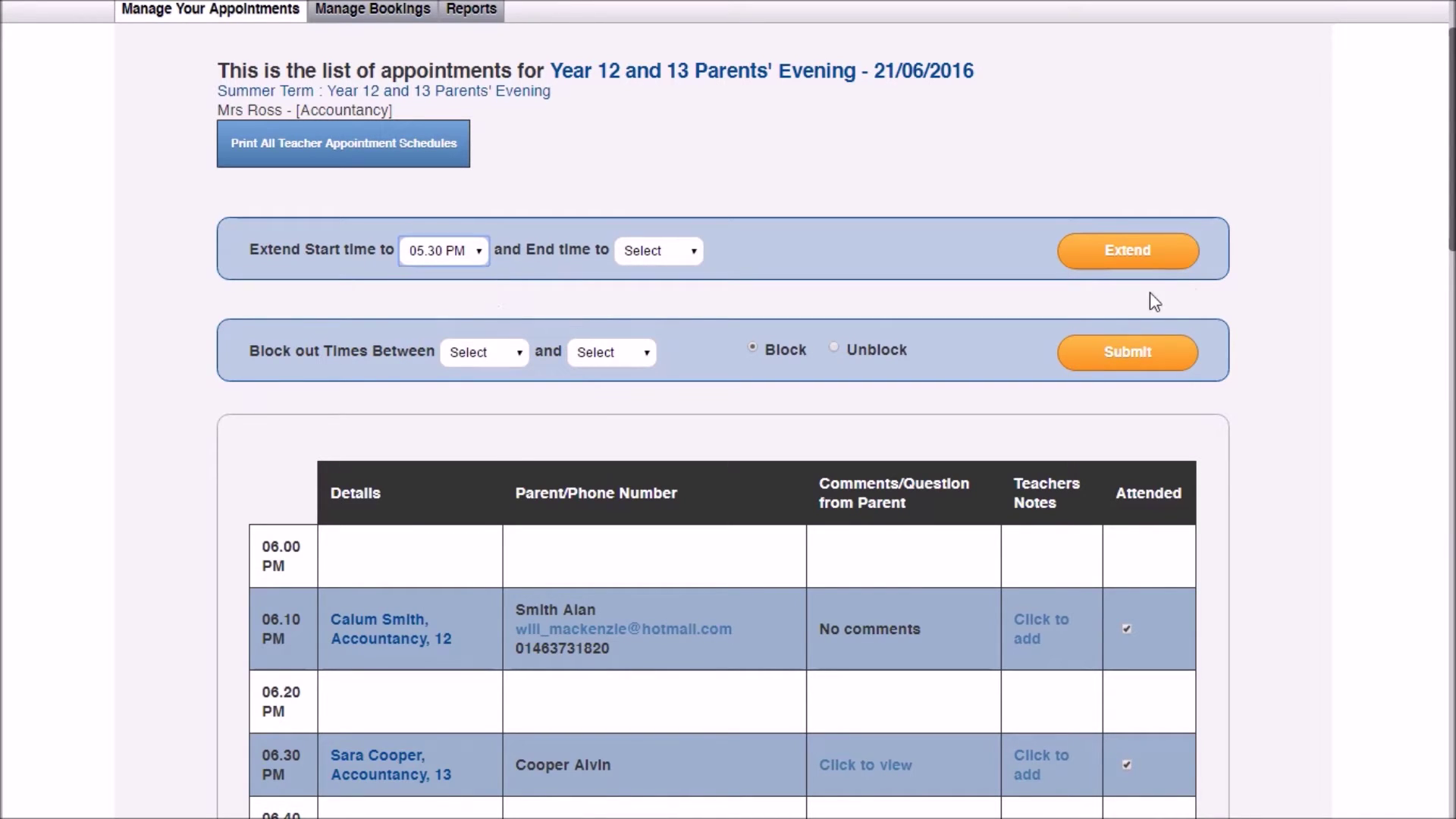
pyautogui.click(293, 479)
# Step: Block out the teacher's times between 07.30 PM and 08.00 PM on 21/06/2016
pyautogui.scroll(-7, 468, 395)
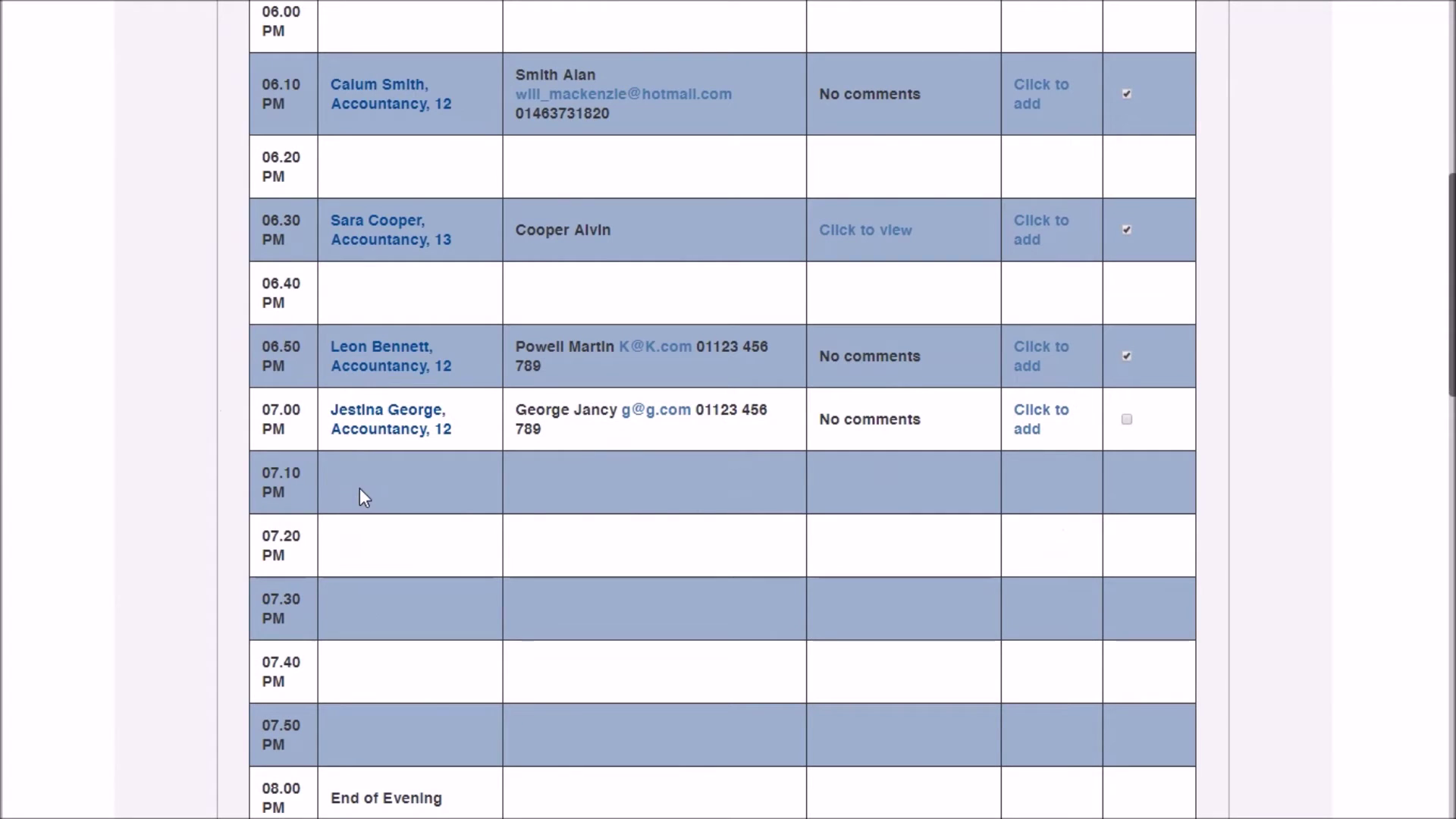
pyautogui.scroll(6, 470, 422)
pyautogui.click(492, 249)
pyautogui.click(493, 432)
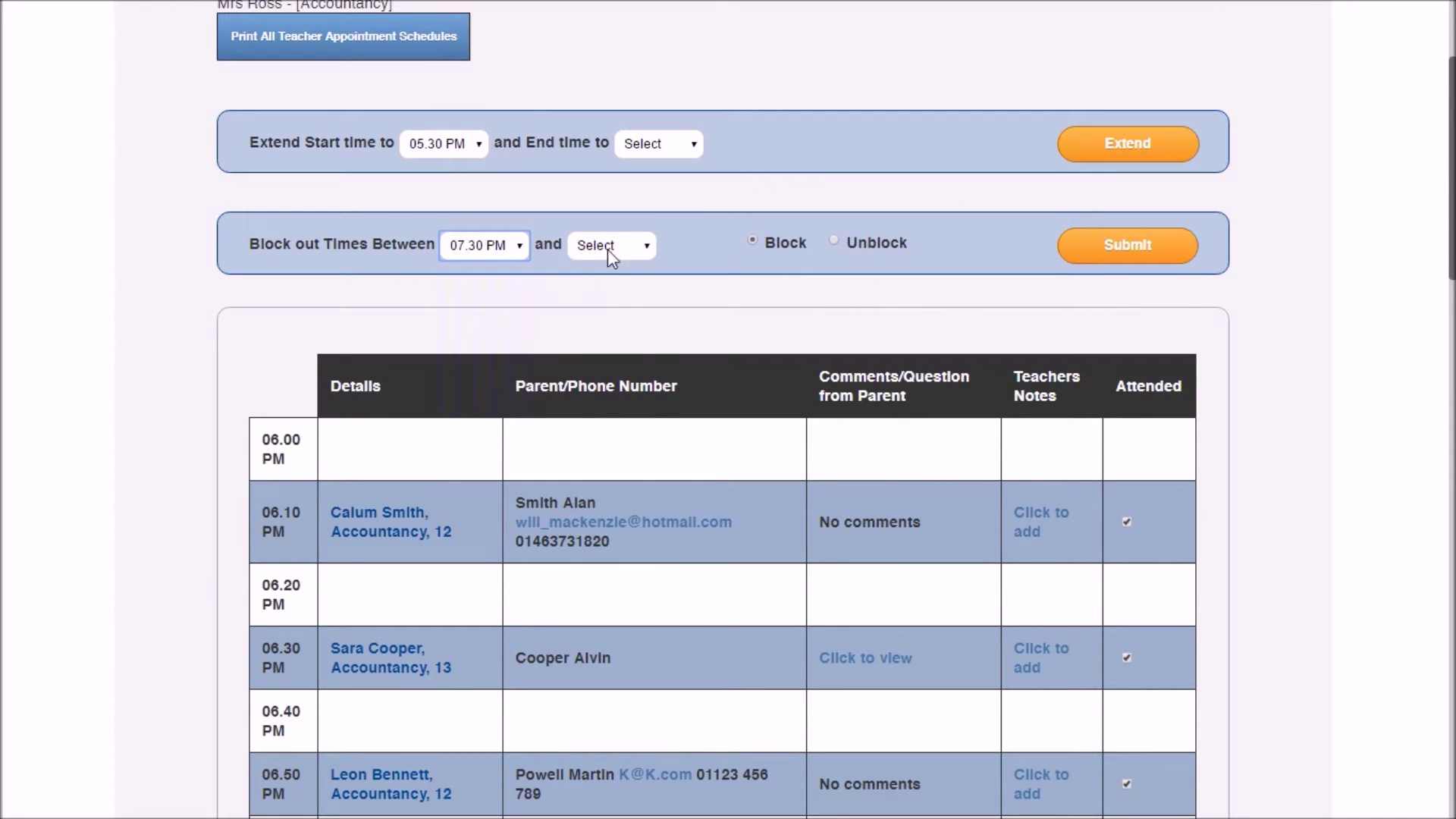
pyautogui.click(608, 248)
pyautogui.click(619, 479)
pyautogui.click(593, 275)
pyautogui.click(1121, 250)
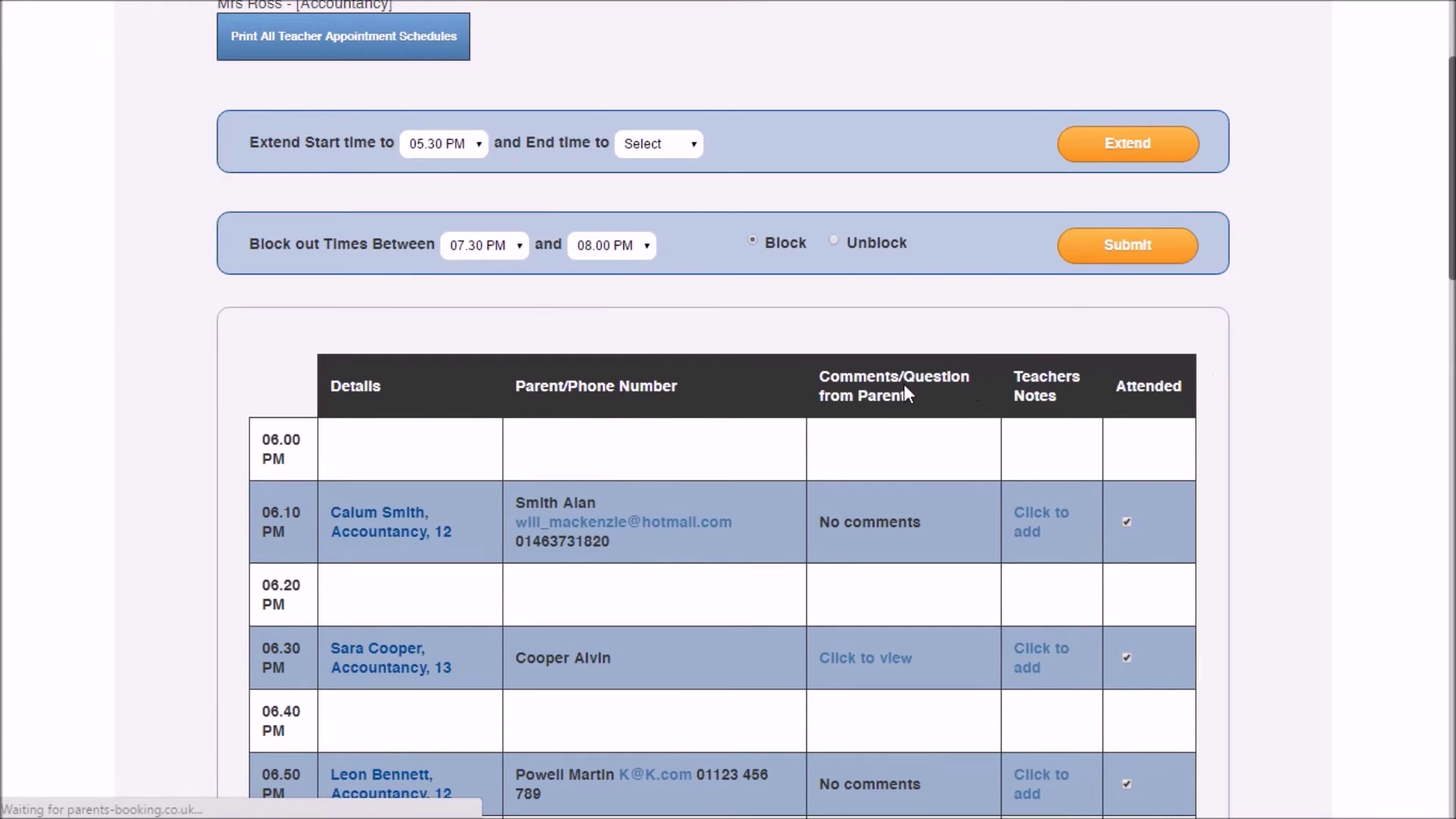
pyautogui.scroll(-13, 445, 296)
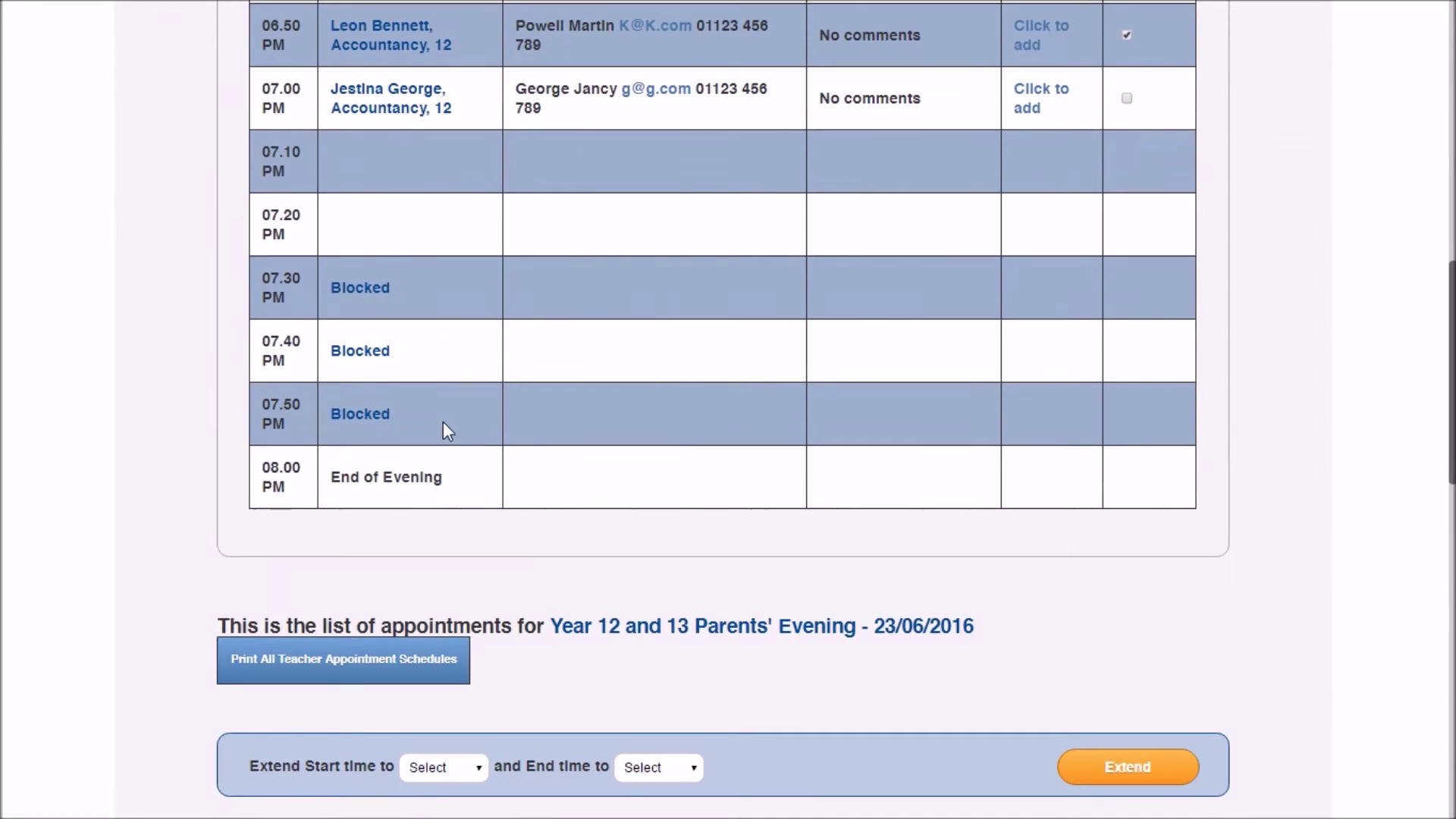
# Step: Look through the separate appointment list for the 23/06/2016 evening, including its extend and block-out options
pyautogui.scroll(9, 461, 367)
pyautogui.scroll(4, 462, 371)
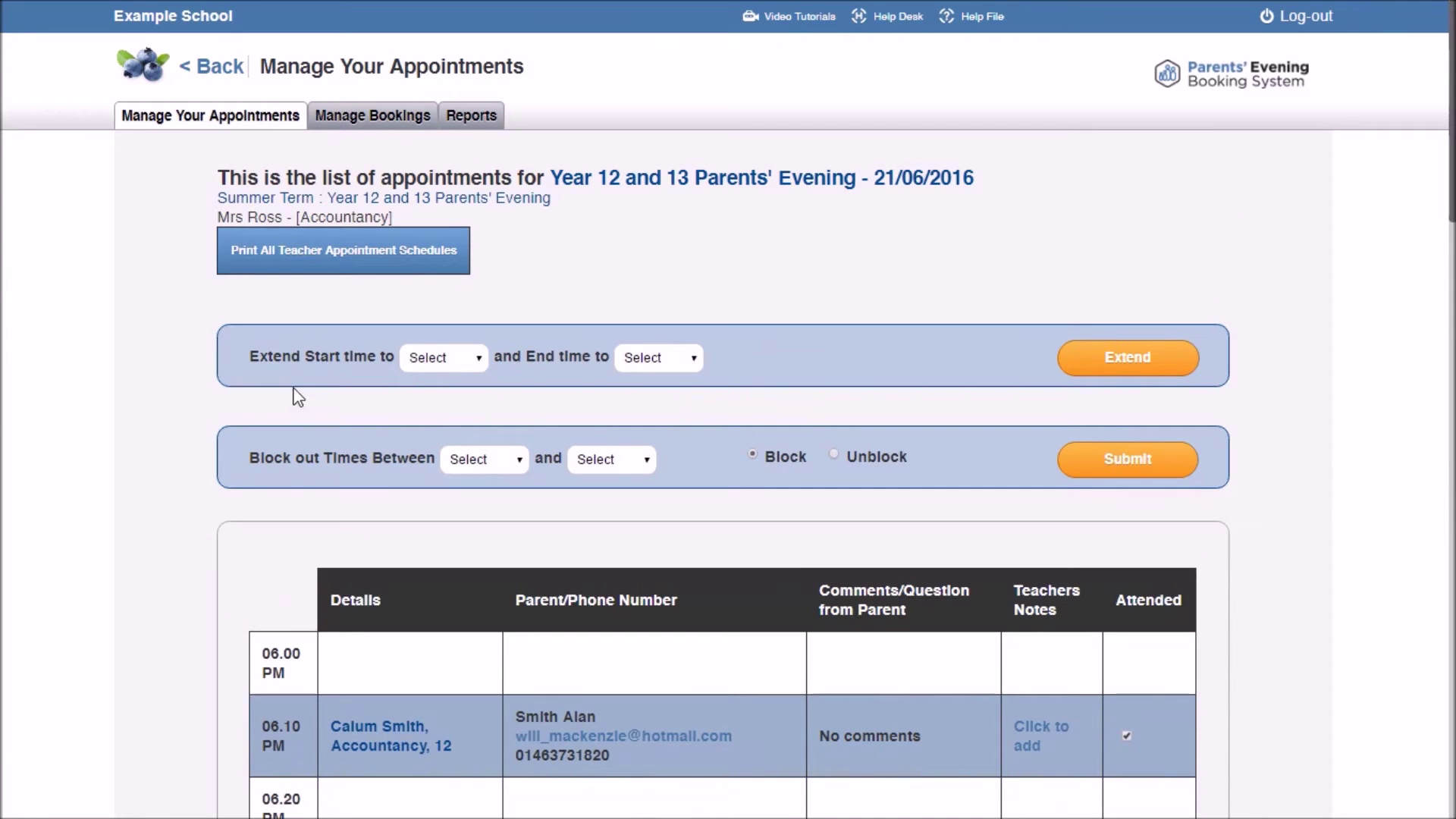
pyautogui.scroll(-20, 219, 346)
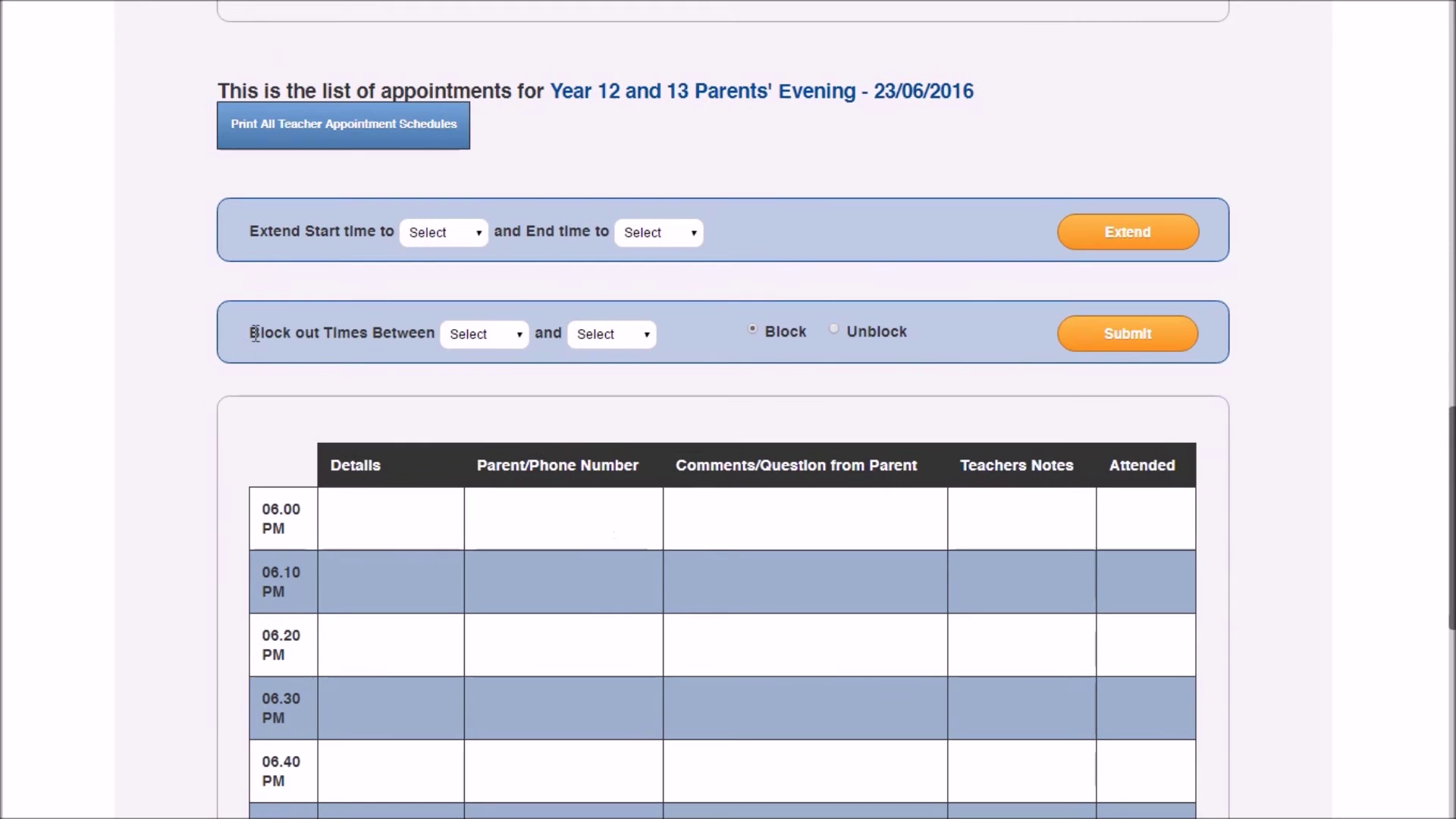
pyautogui.scroll(-8, 234, 334)
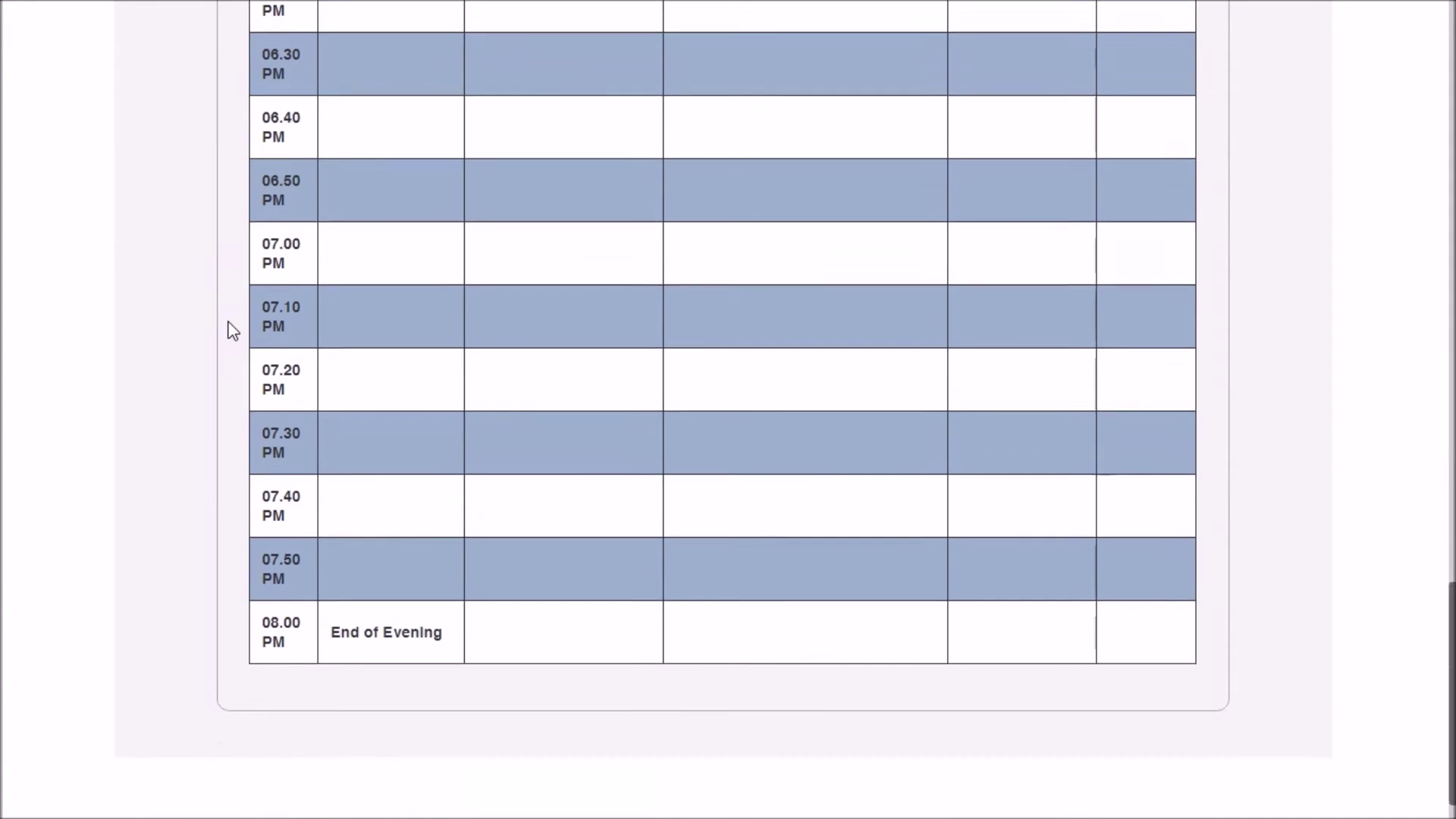
pyautogui.scroll(6, 233, 330)
pyautogui.scroll(20, 231, 326)
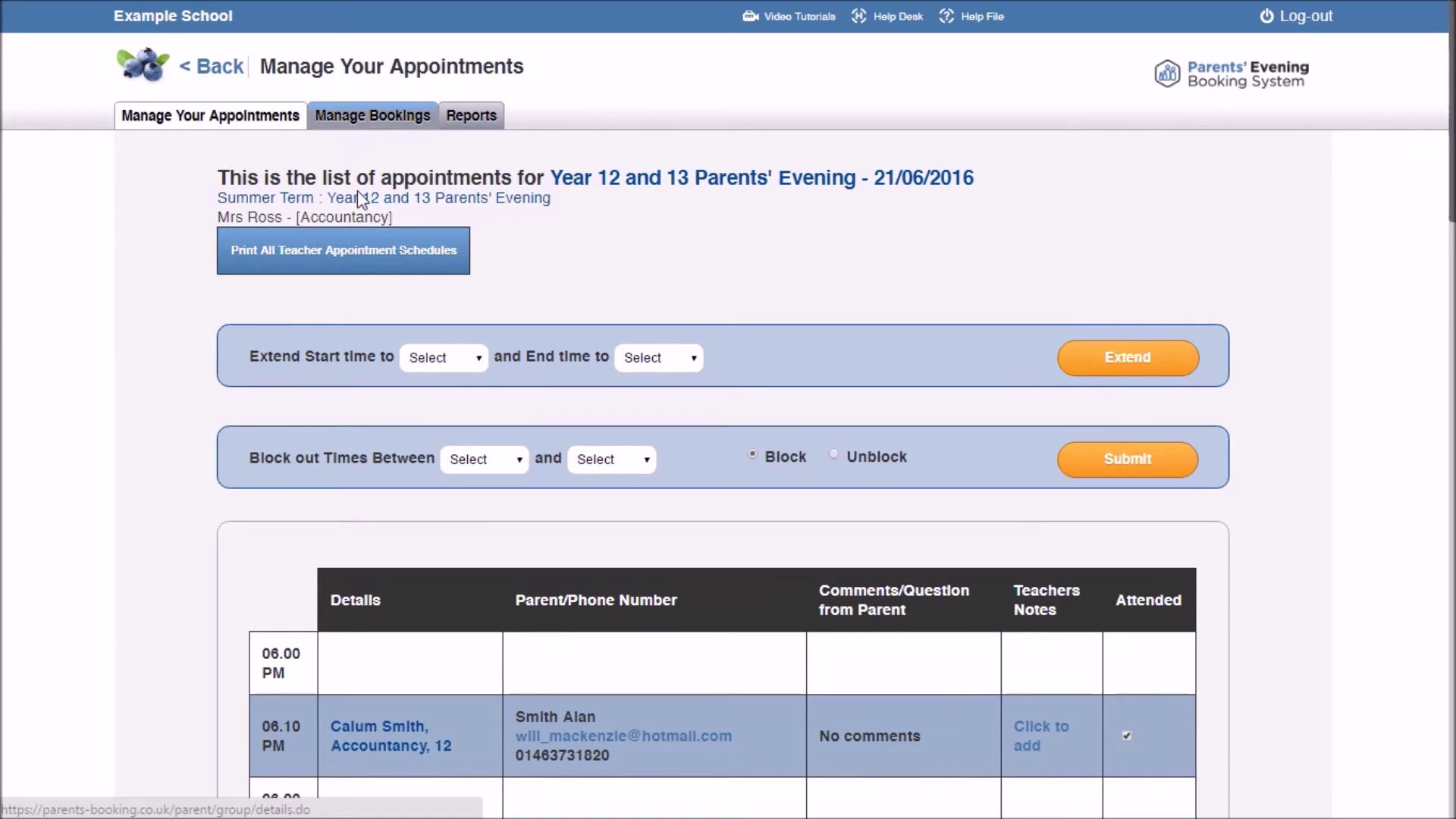
# Step: Open the bookings page for the Summer Term's Year 12 and 13 Parents' Evening
pyautogui.click(354, 129)
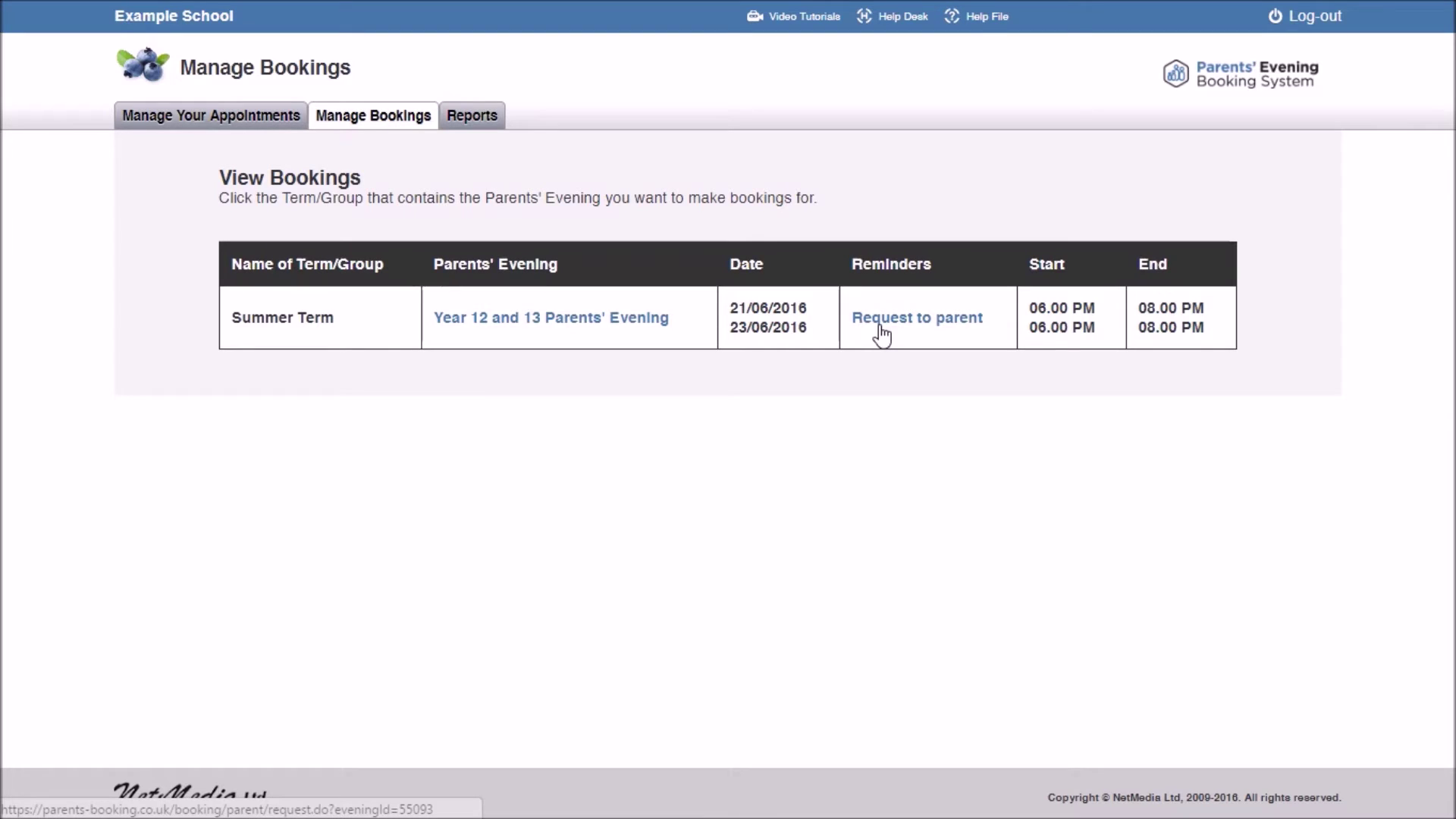
pyautogui.click(553, 322)
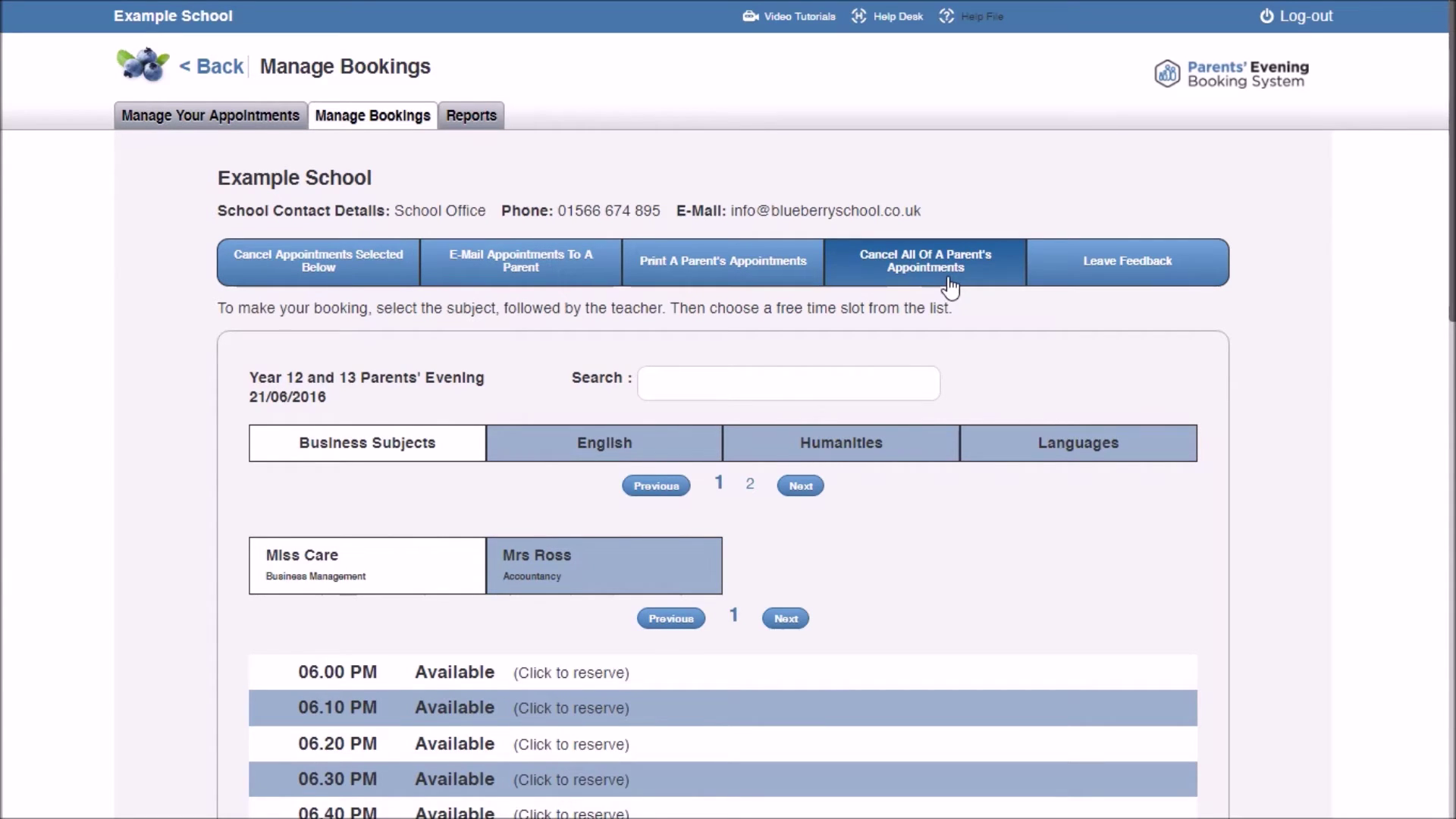
pyautogui.scroll(-3, 233, 350)
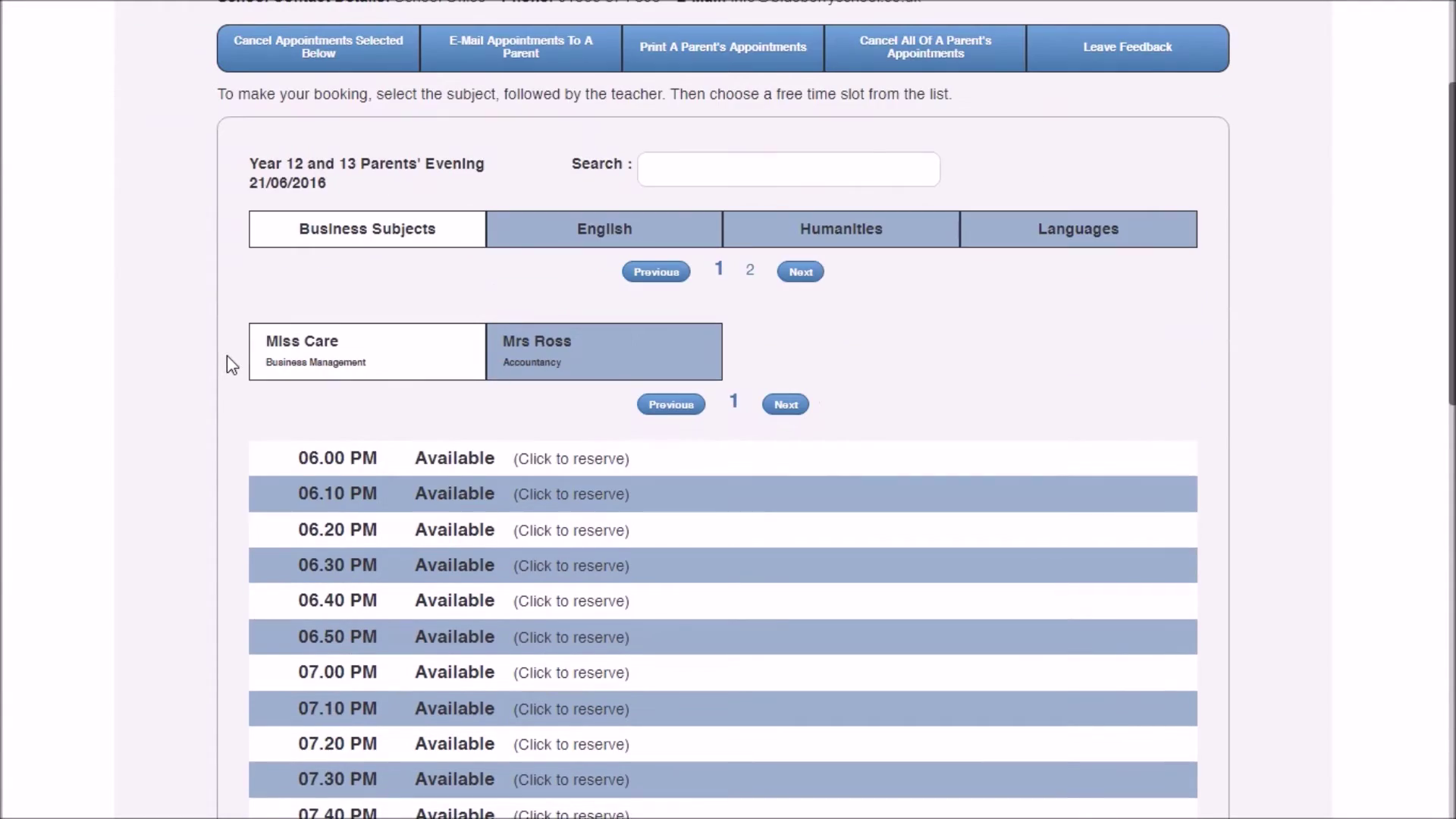
pyautogui.scroll(-1, 233, 350)
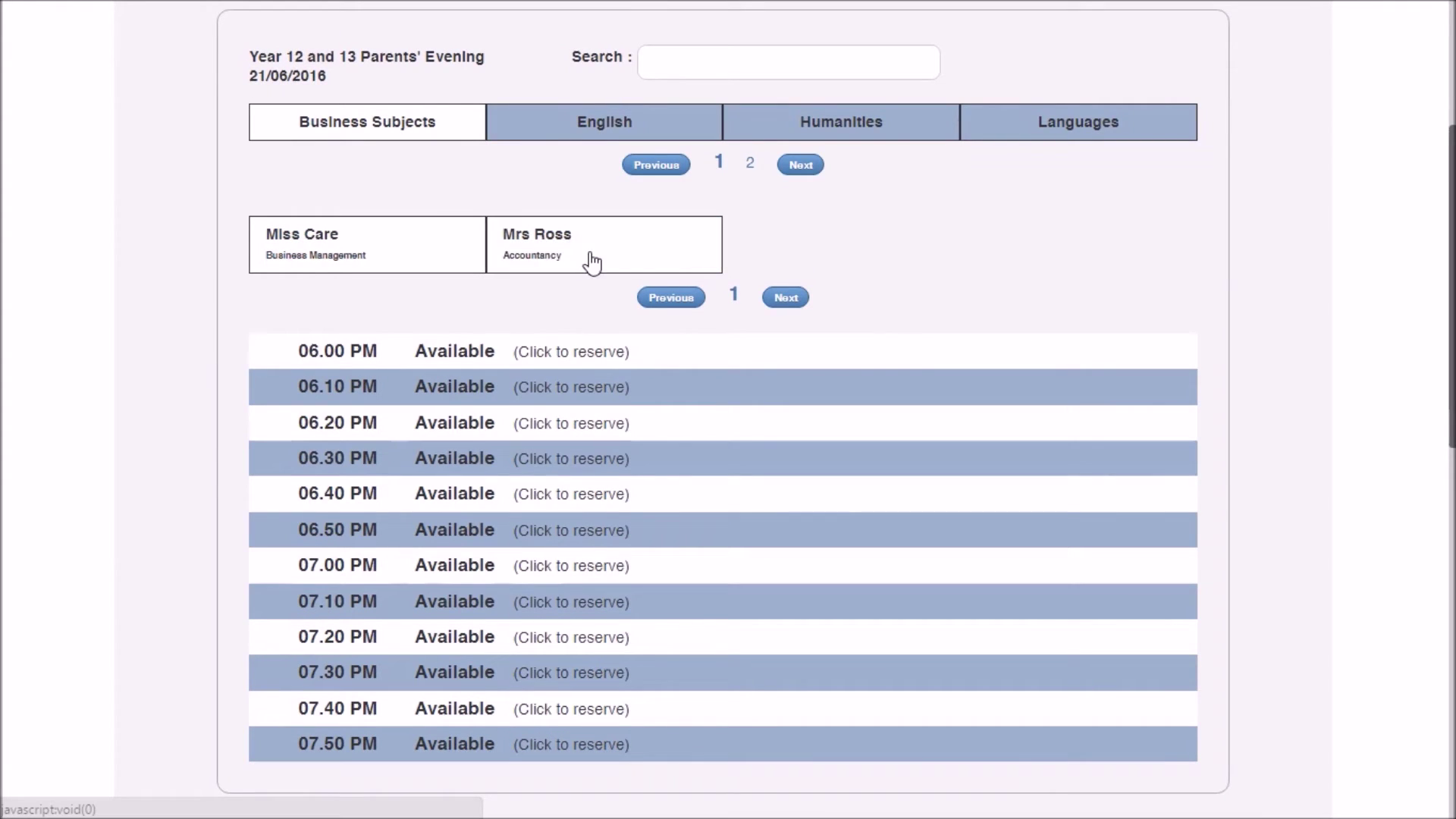
# Step: View the booking slots of the Humanities Geography and History teachers and of the Business Subjects Accountancy teacher
pyautogui.click(849, 129)
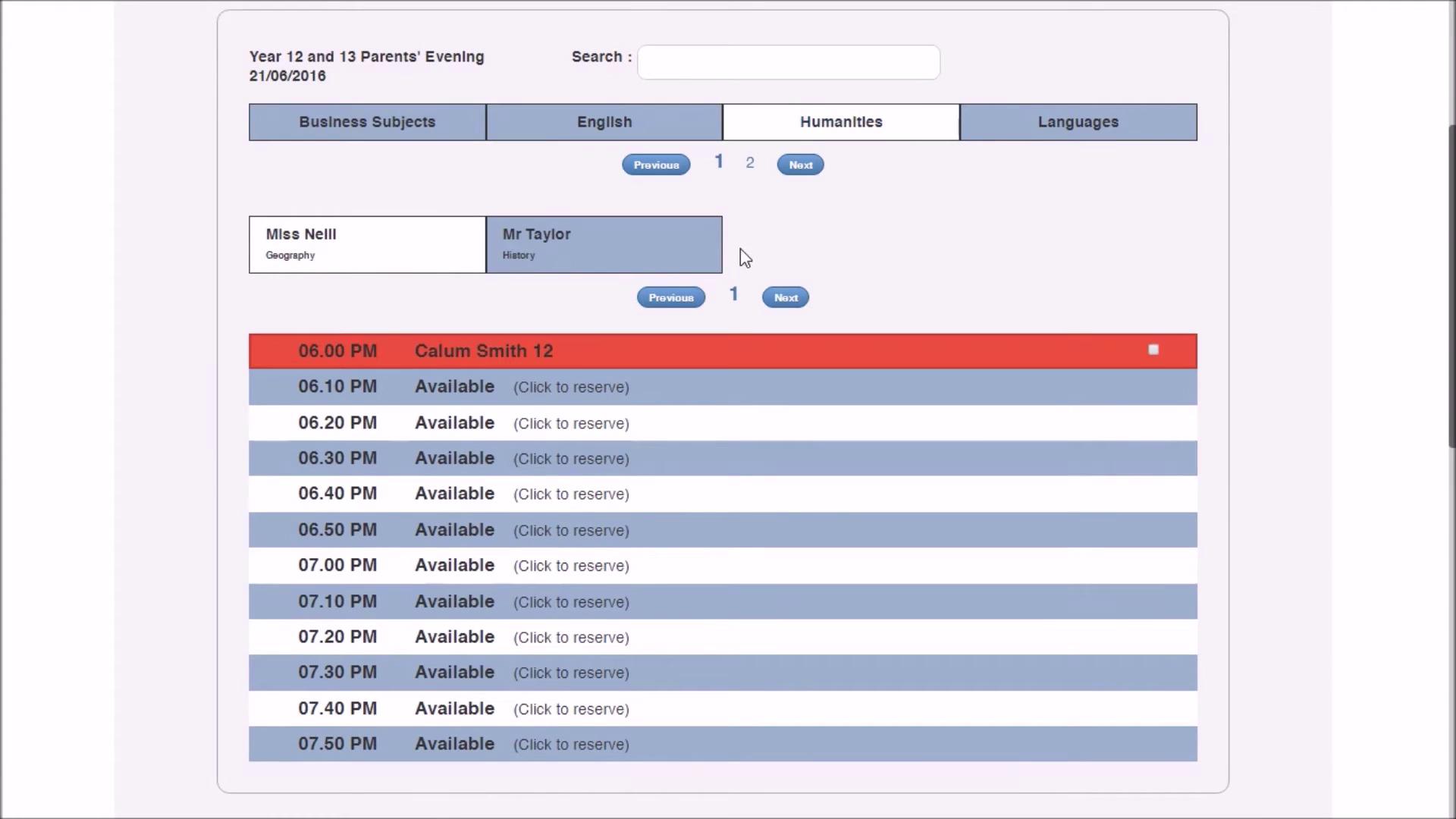
pyautogui.click(604, 266)
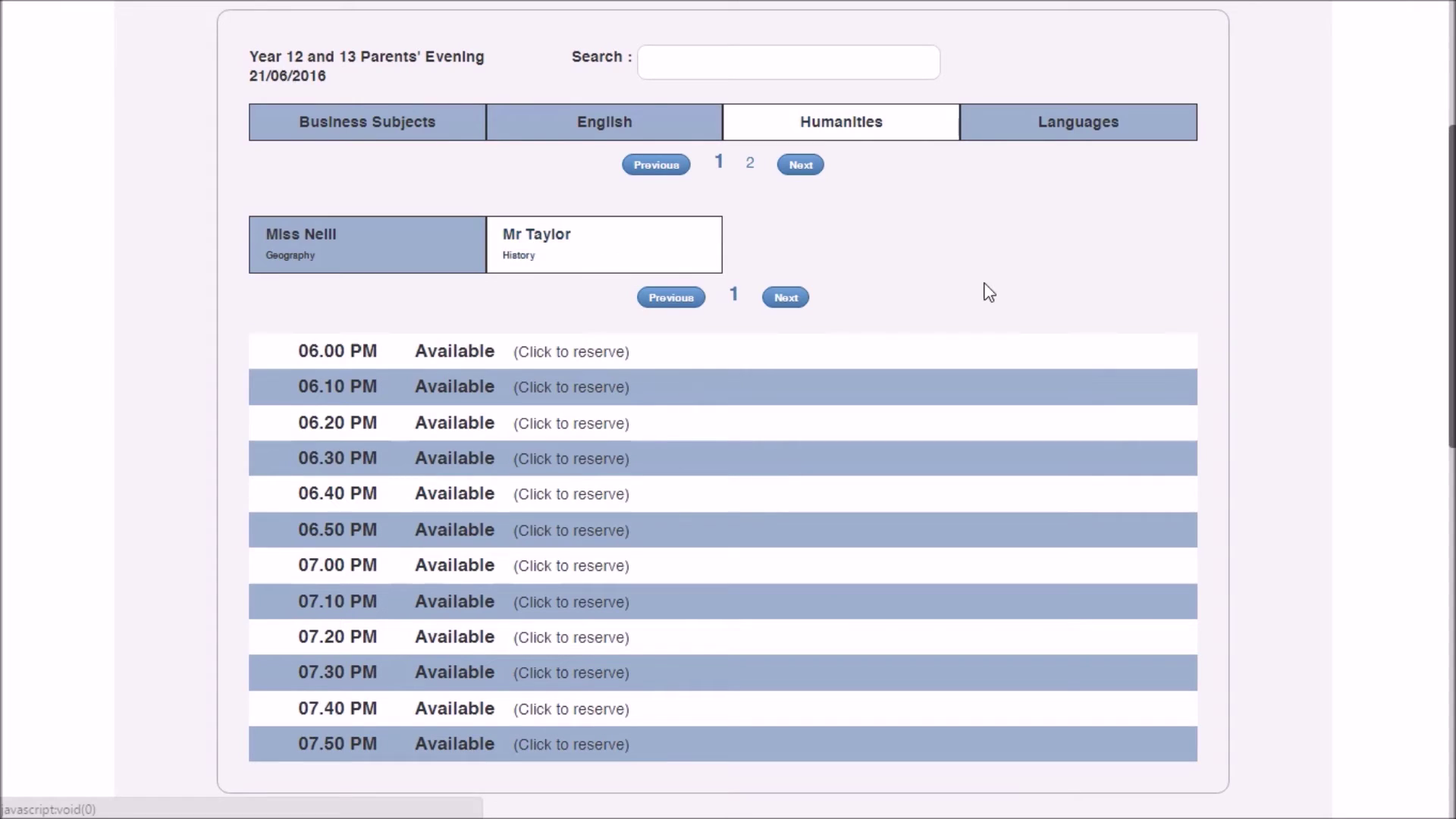
pyautogui.click(474, 135)
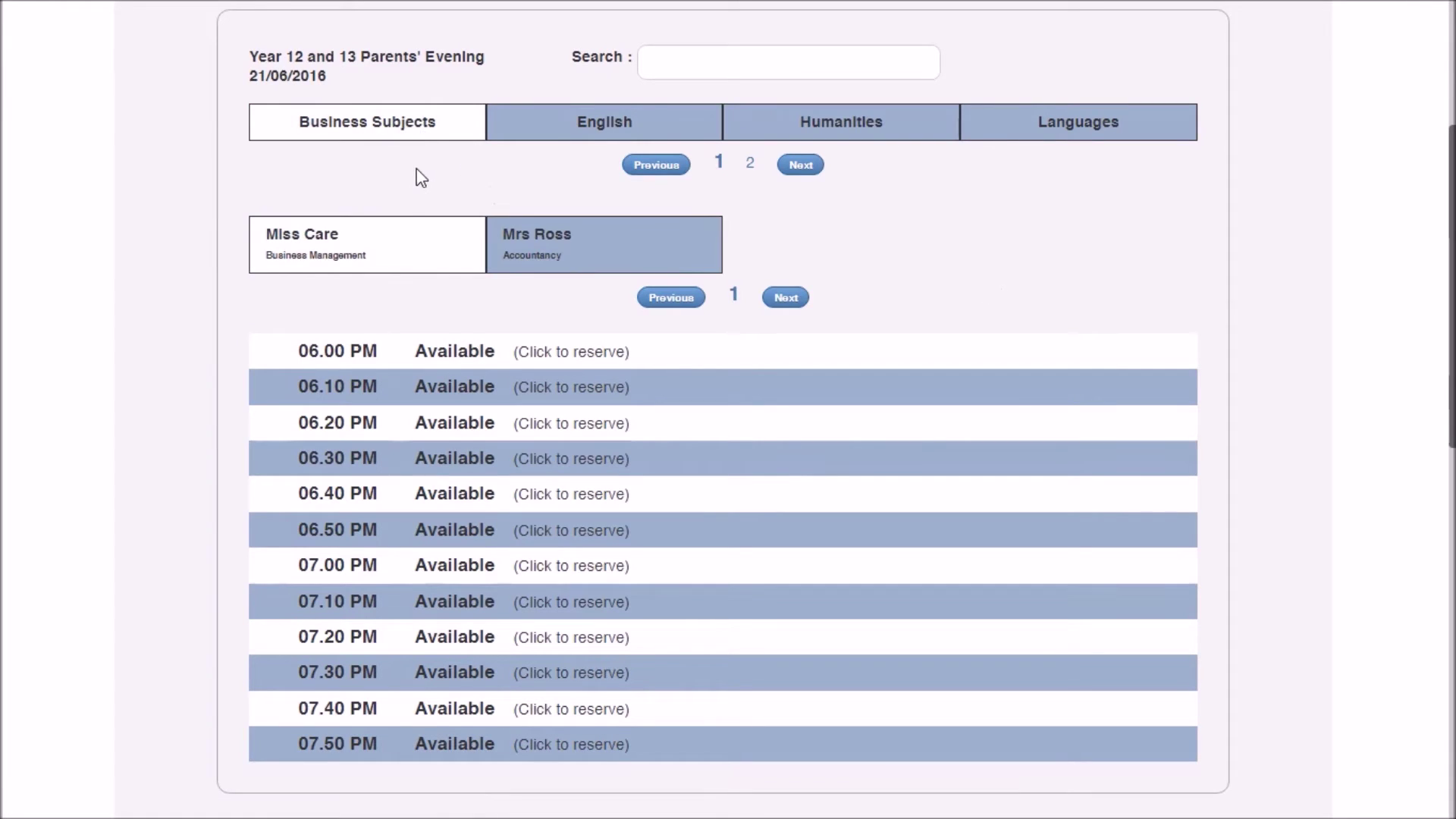
pyautogui.click(576, 266)
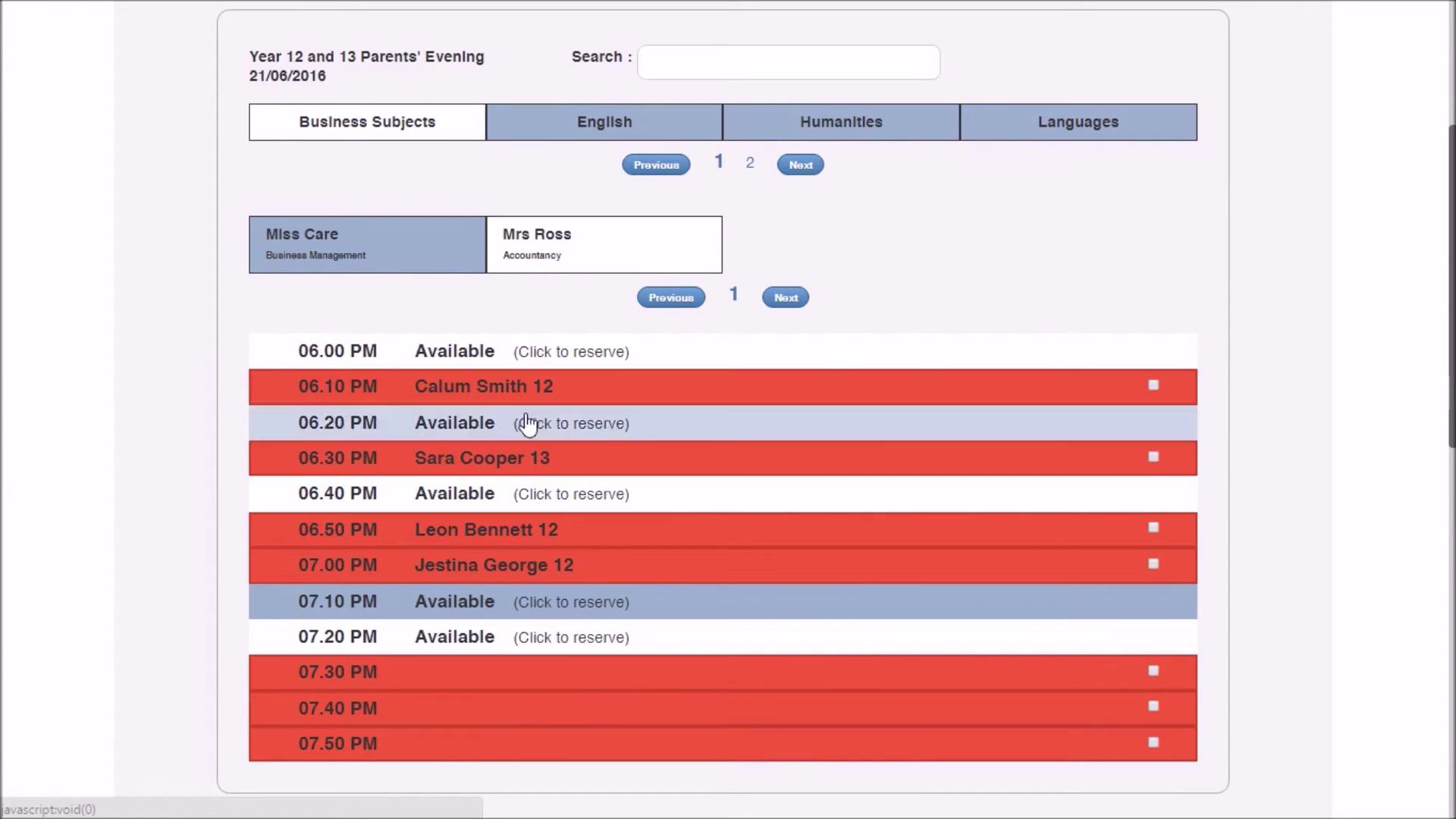
# Step: Start a reservation in the Accountancy teacher's 06.00 PM slot and look up the parents of students in register class 13
pyautogui.click(550, 368)
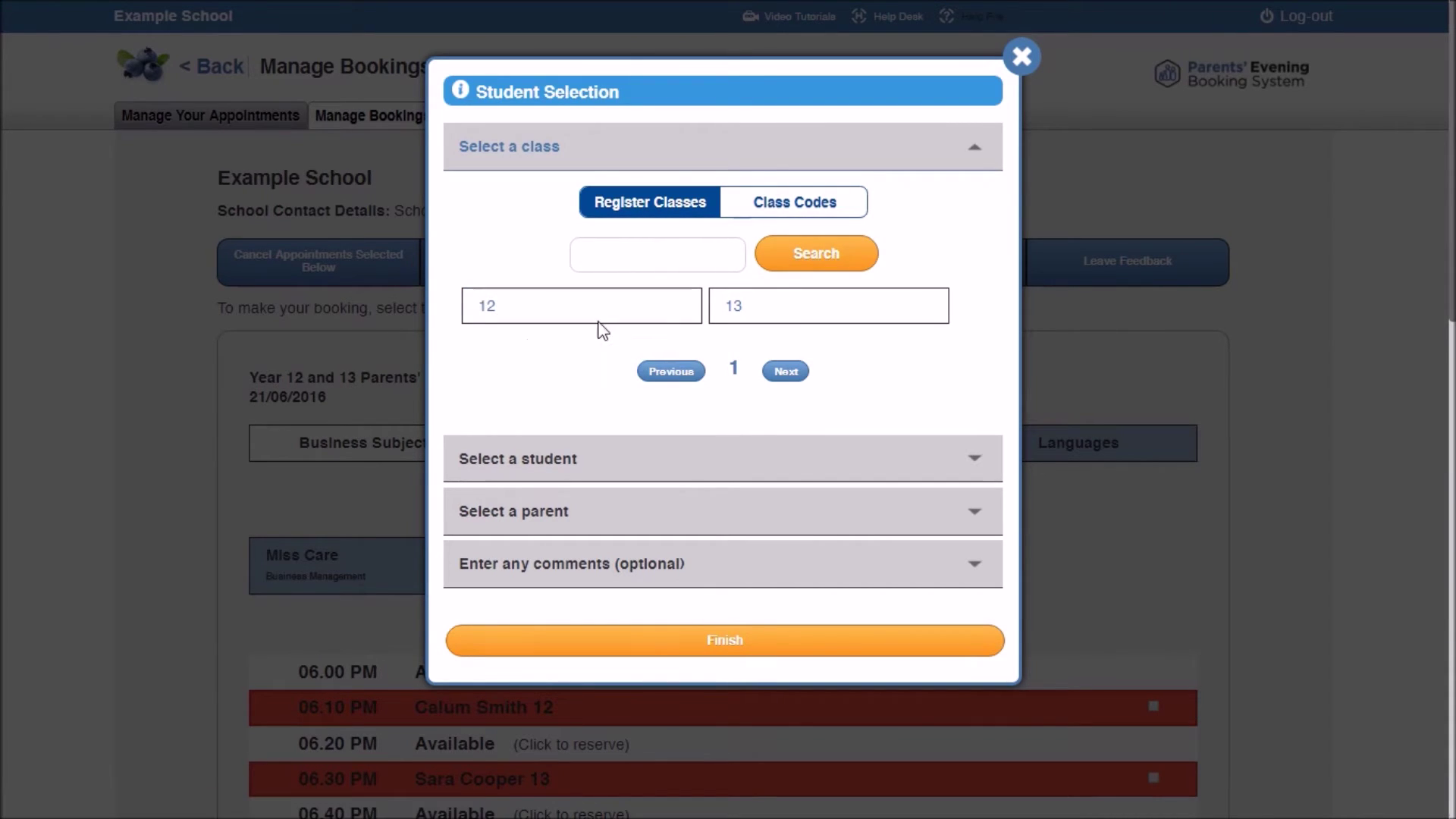
pyautogui.click(786, 321)
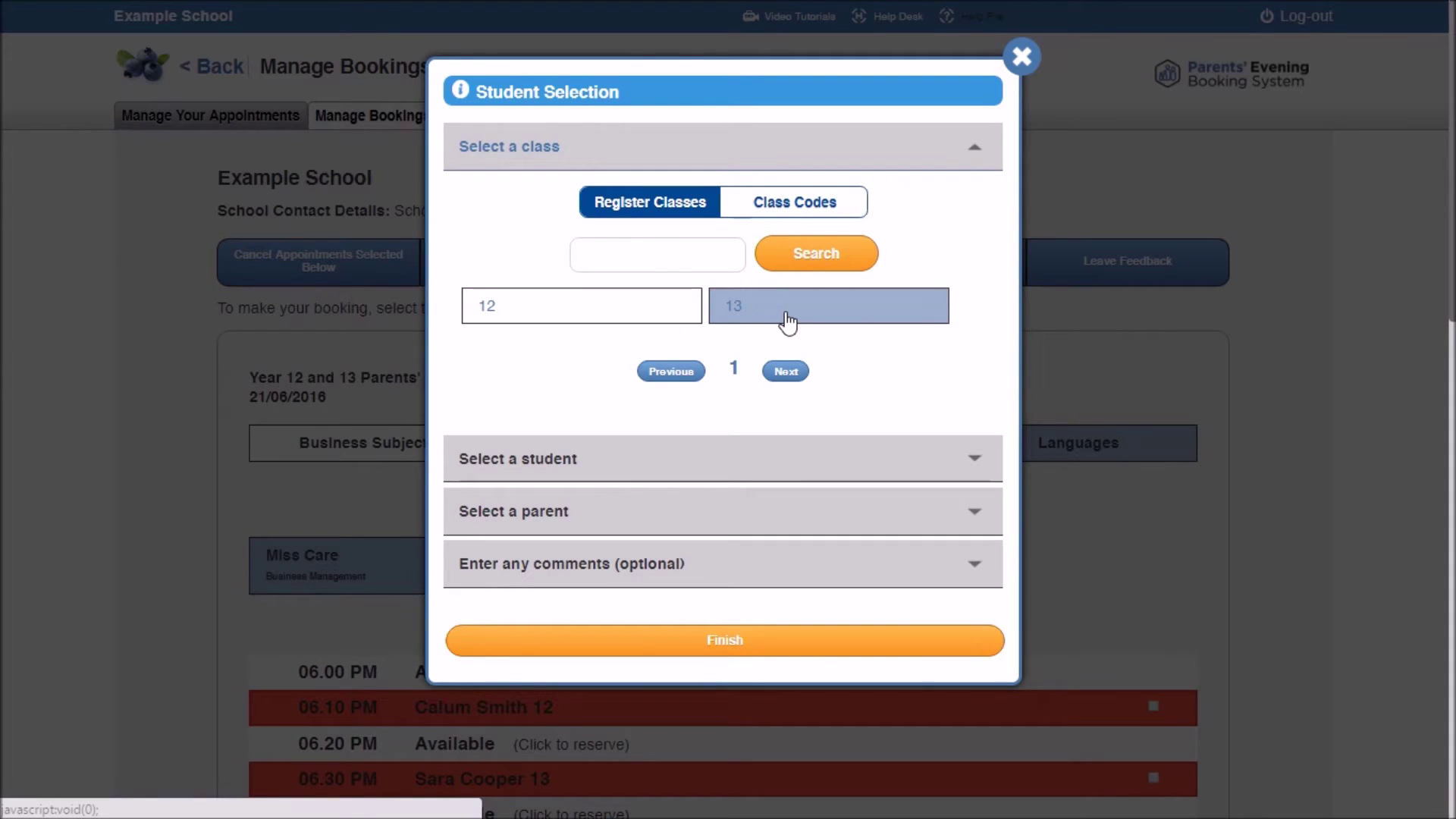
pyautogui.scroll(-2, 720, 395)
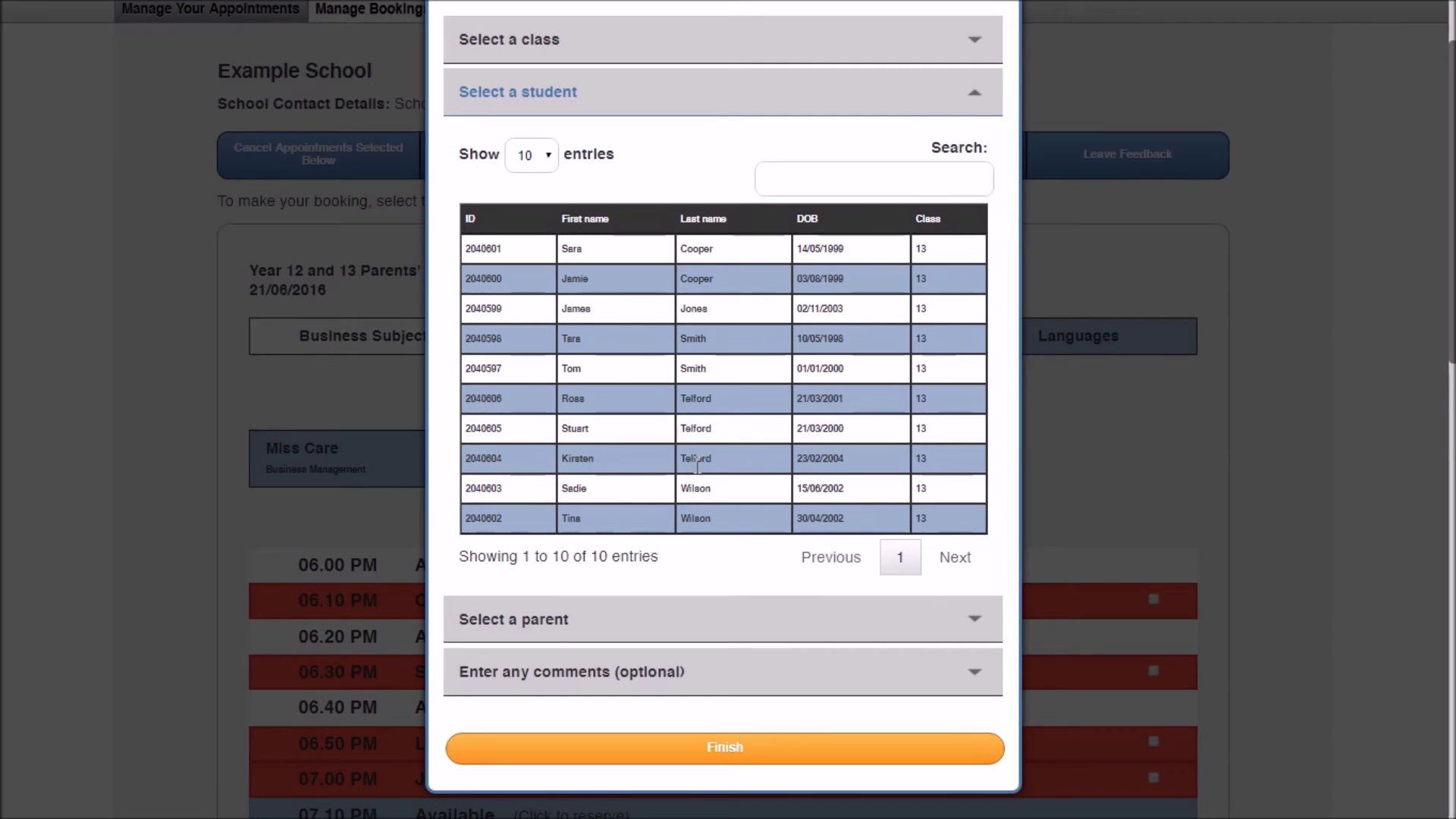
pyautogui.click(723, 514)
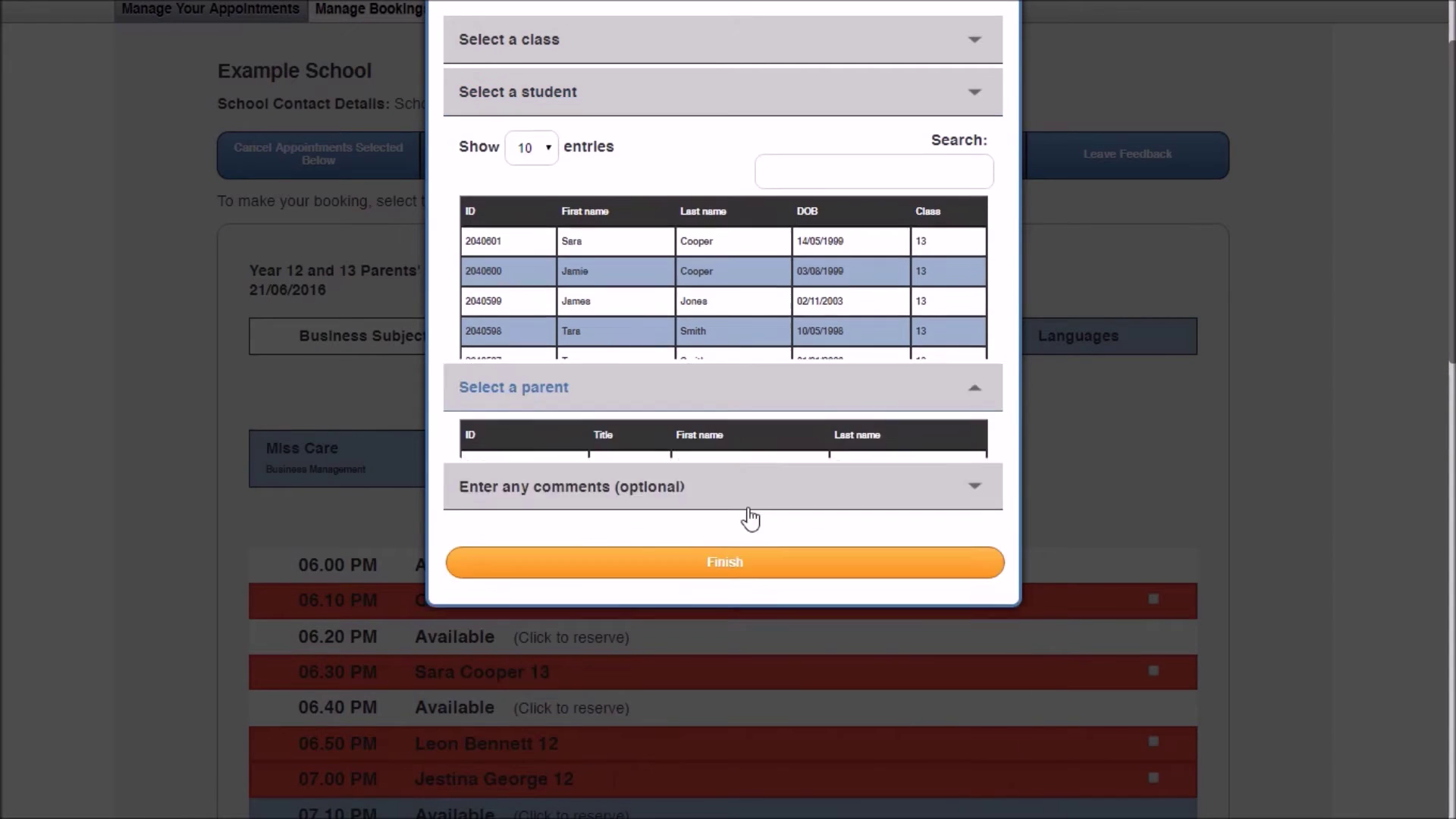
pyautogui.click(678, 97)
pyautogui.click(691, 307)
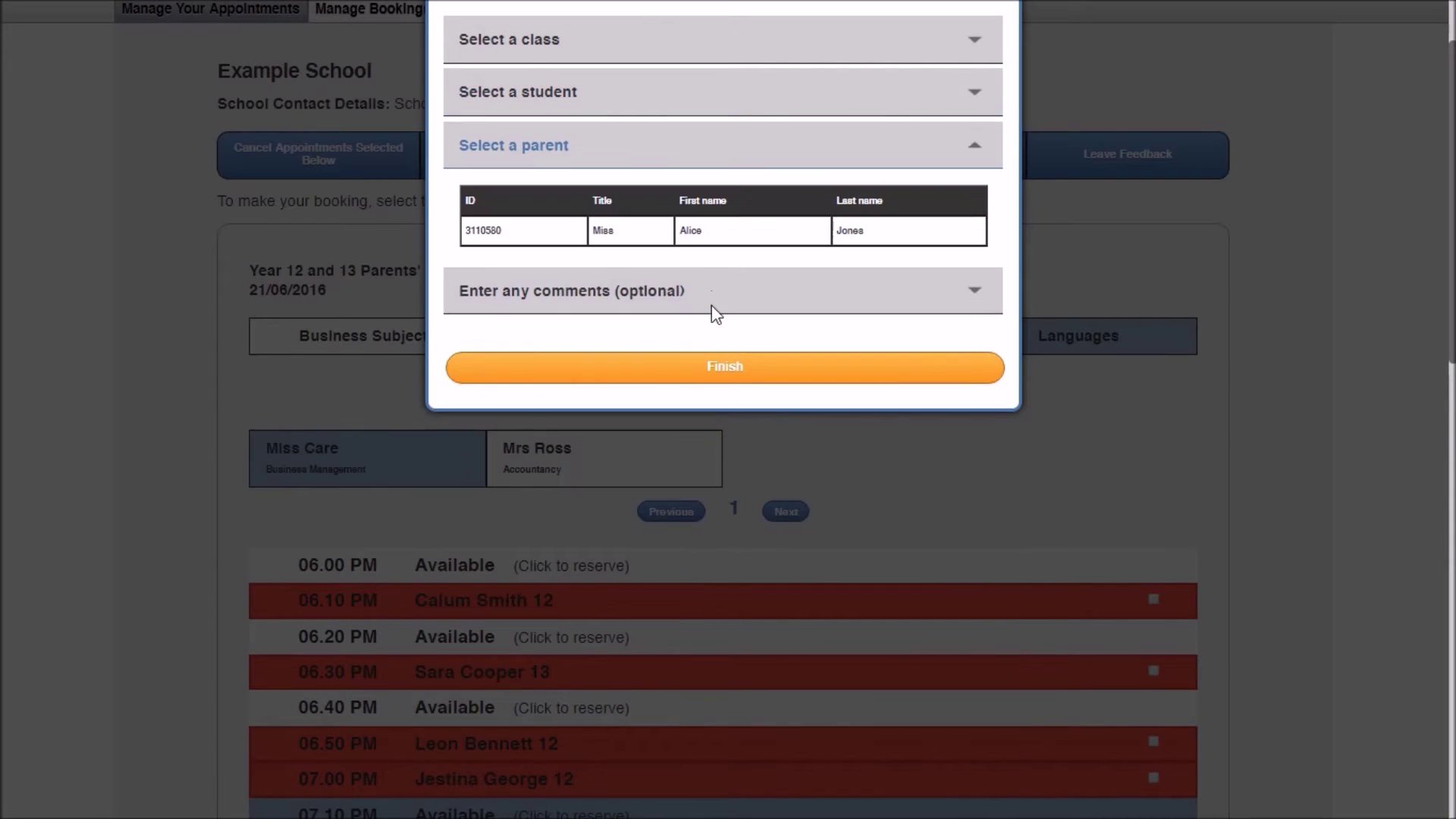
# Step: Complete the 06.00 PM reservation for the fifth student in register class 12 with the parent titled Mrs, without comments
pyautogui.click(733, 99)
pyautogui.click(729, 226)
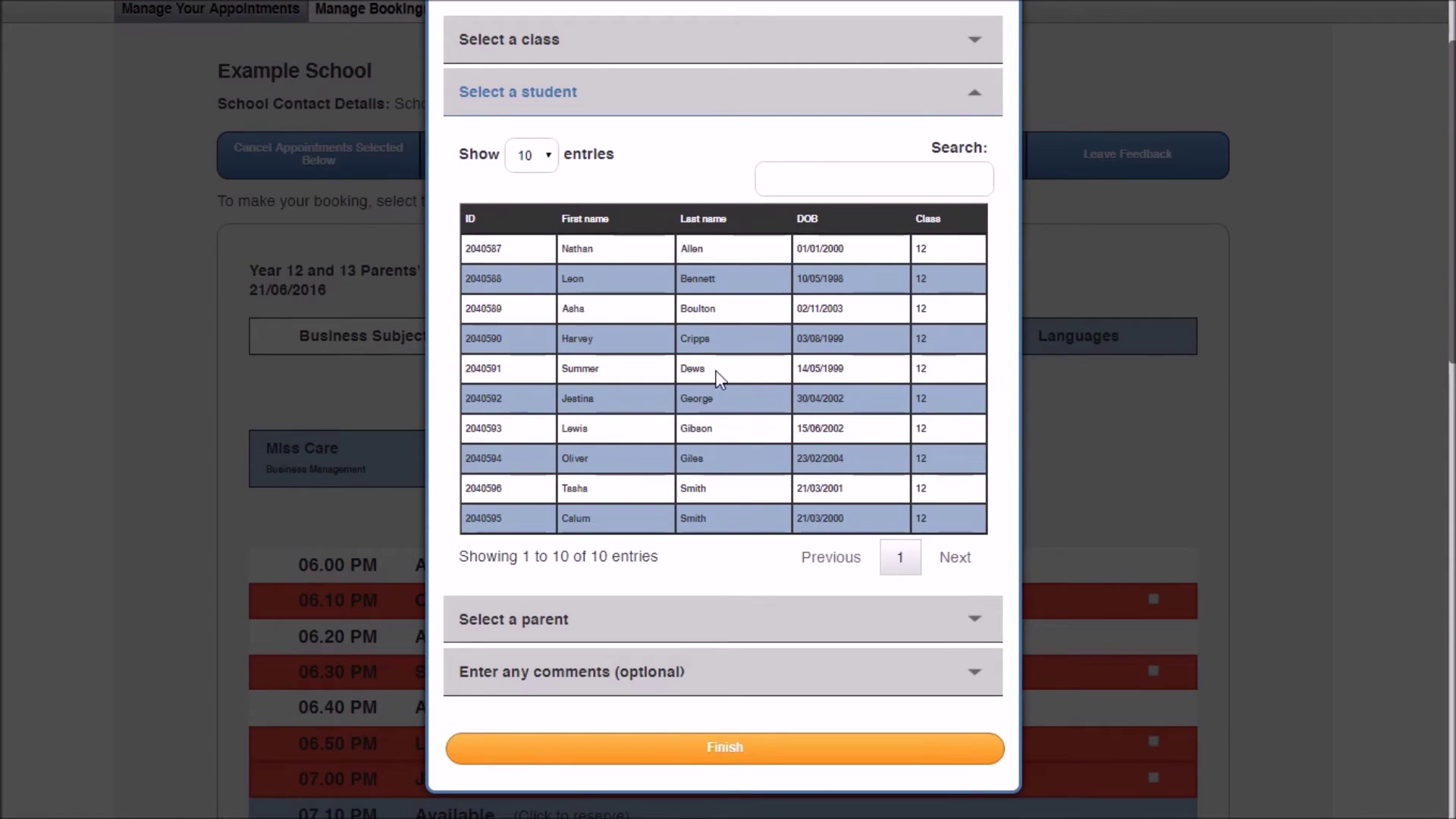
pyautogui.click(717, 378)
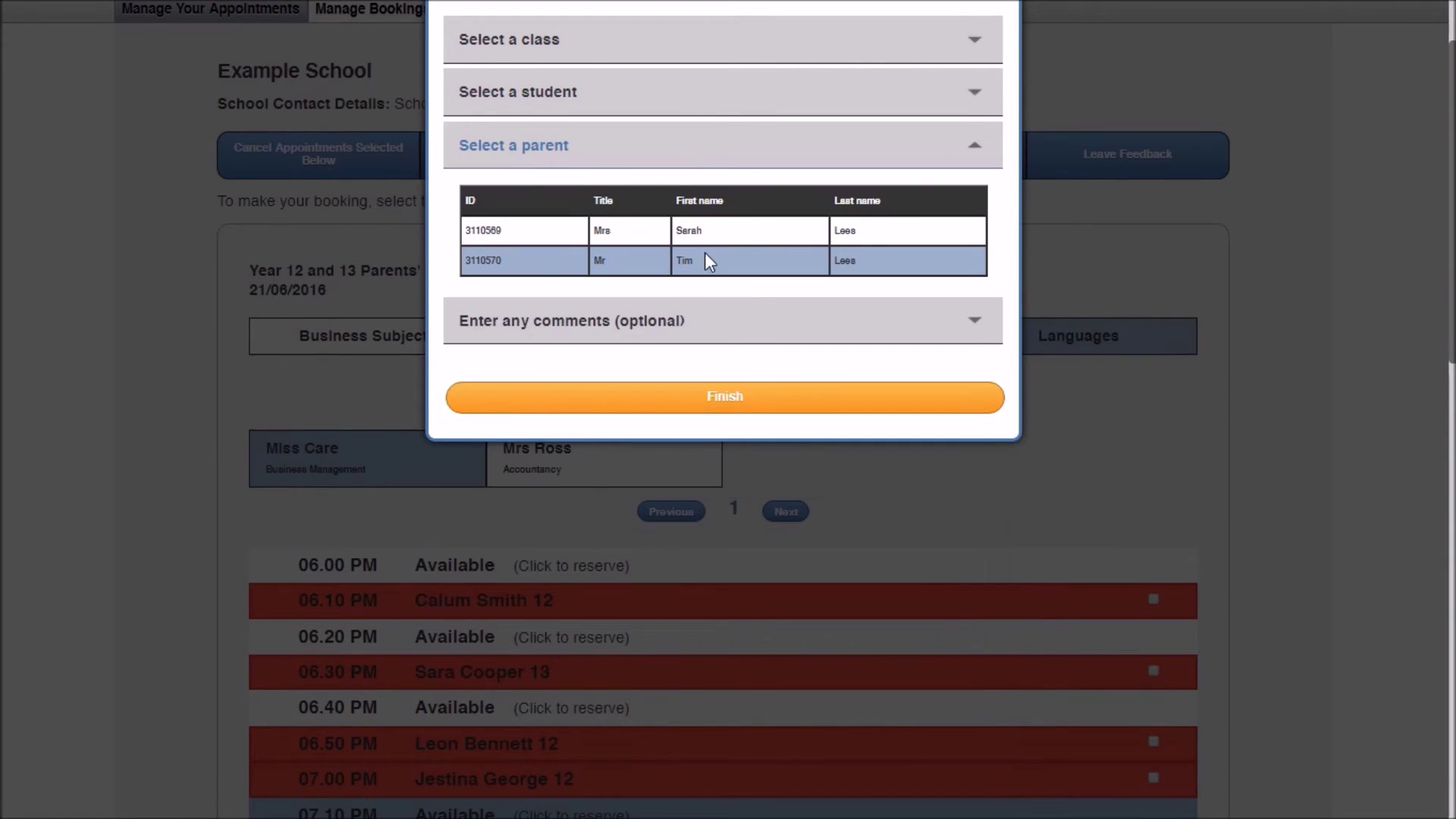
pyautogui.click(740, 234)
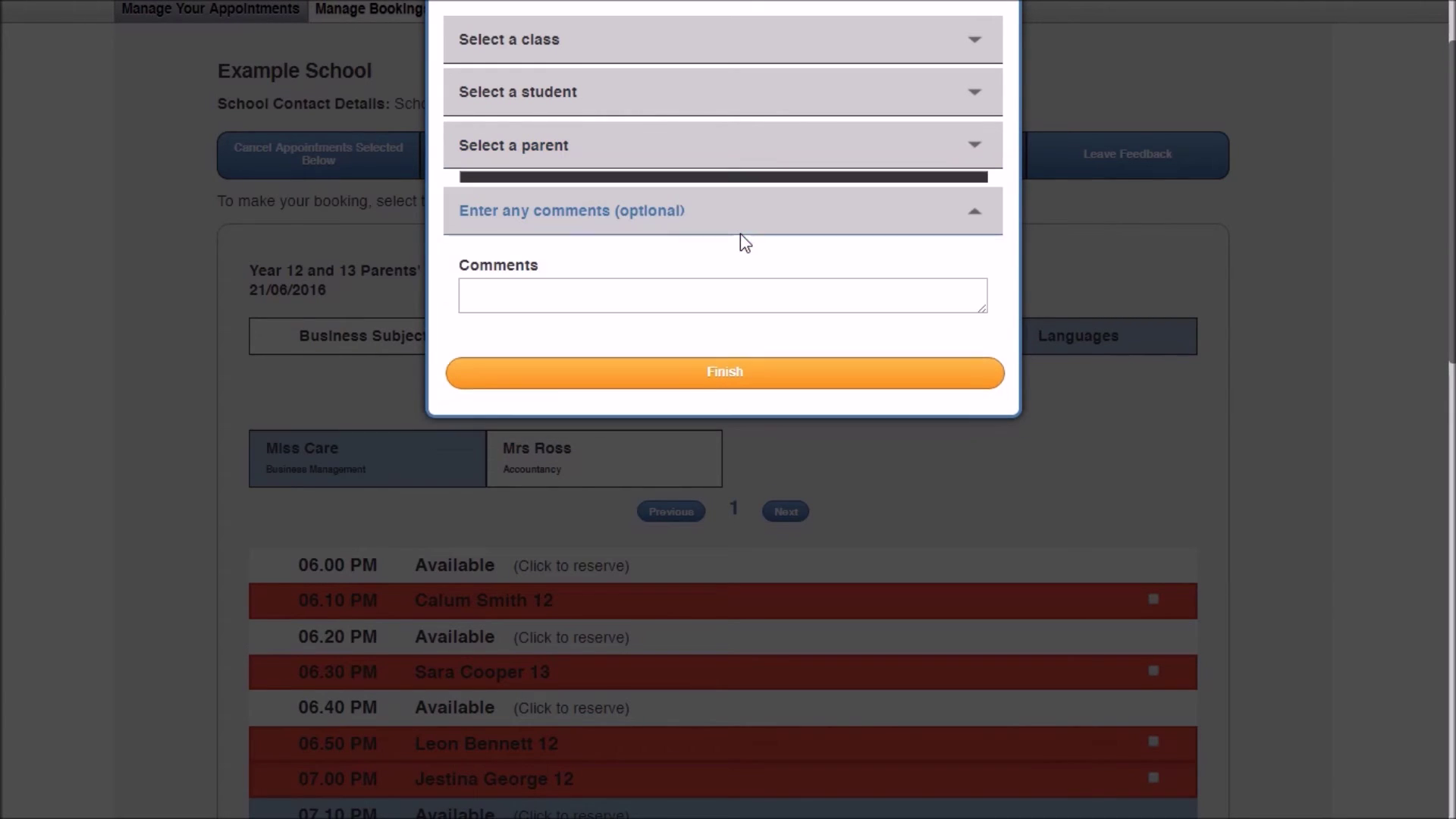
pyautogui.click(546, 289)
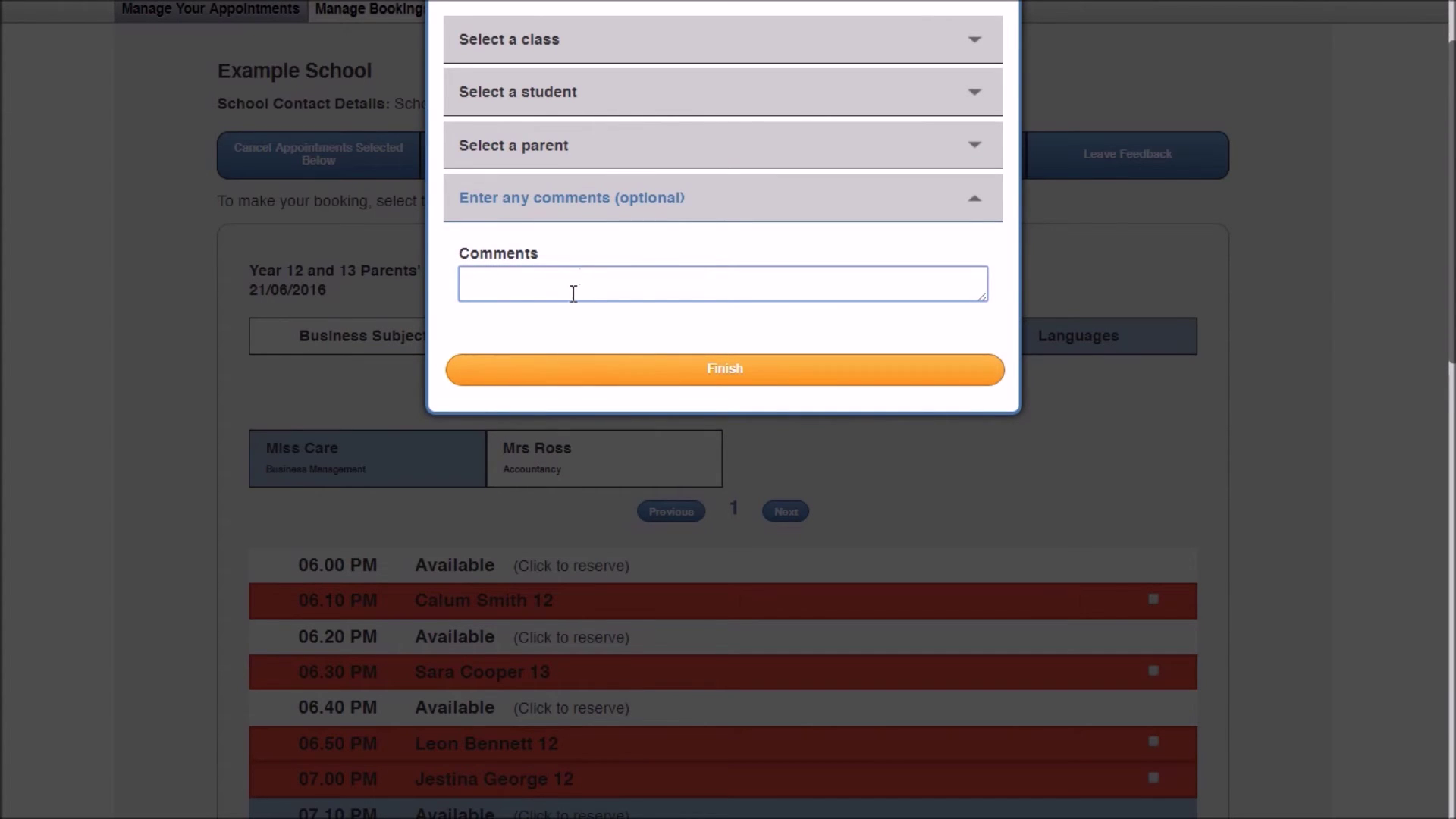
pyautogui.click(734, 375)
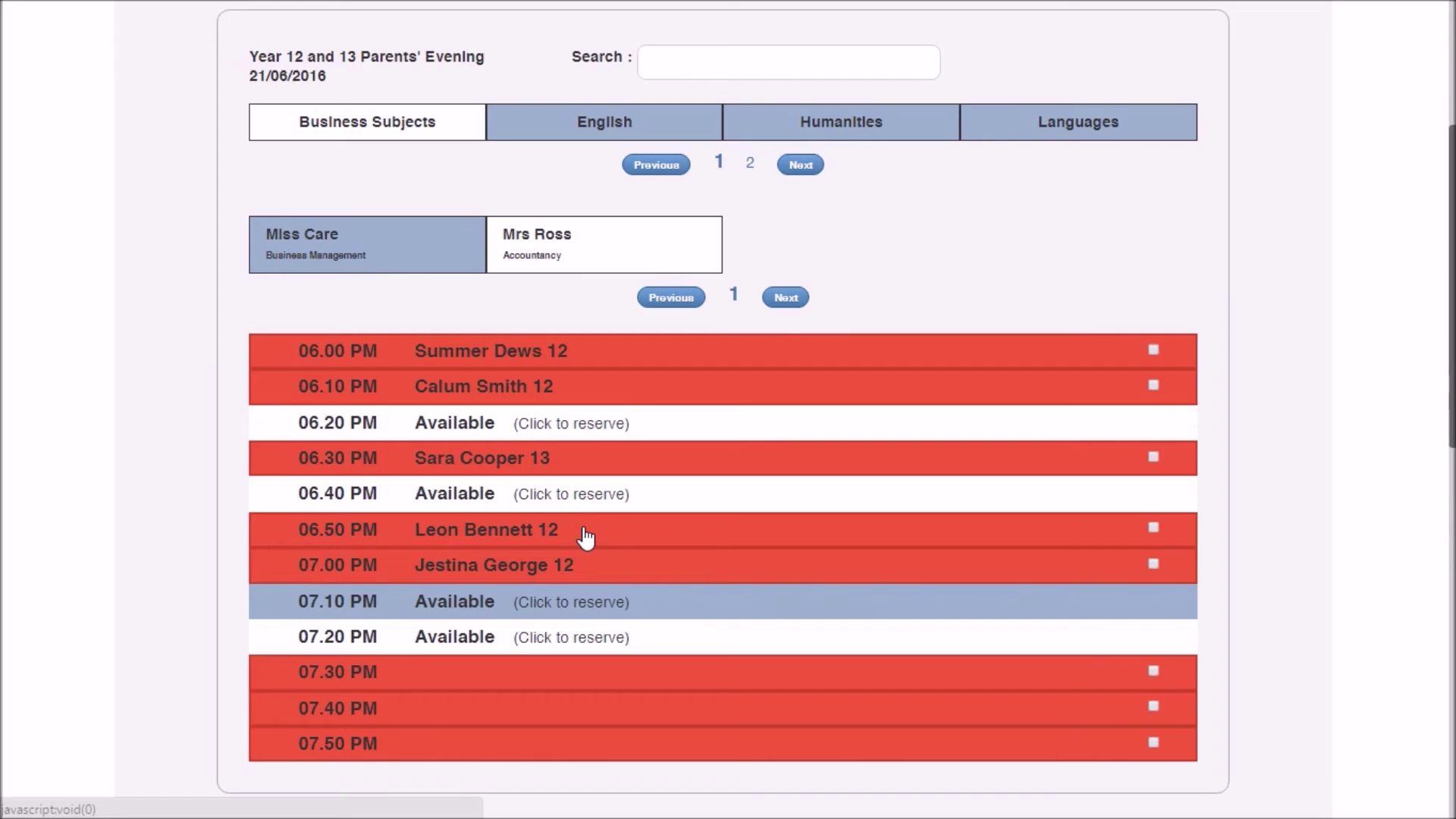
# Step: Cancel the 06.00 PM and 06.30 PM bookings together, adding a comment to the parents that begins "Teach"
pyautogui.click(1153, 349)
pyautogui.click(1153, 457)
pyautogui.scroll(4, 1202, 493)
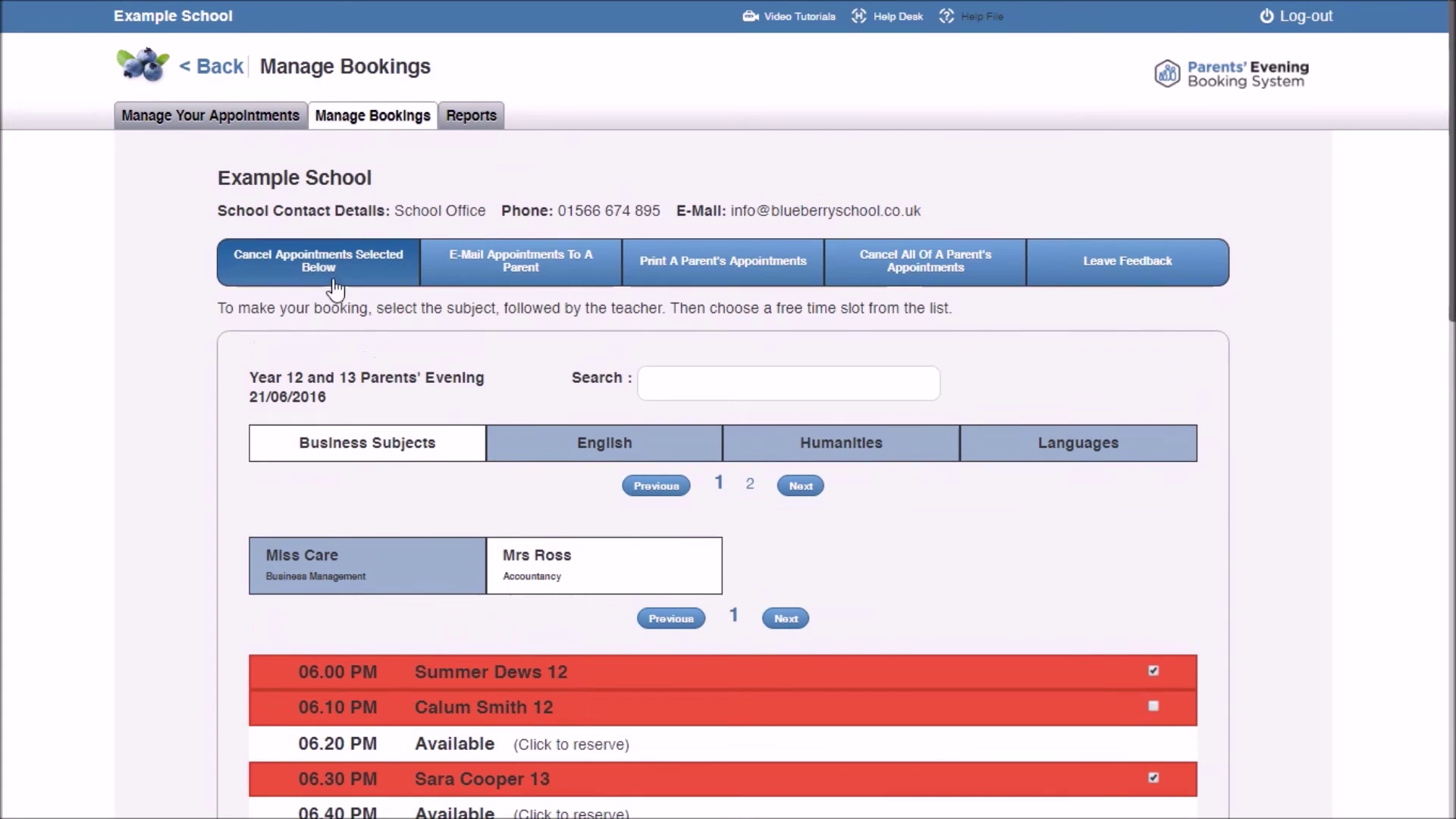
pyautogui.click(335, 276)
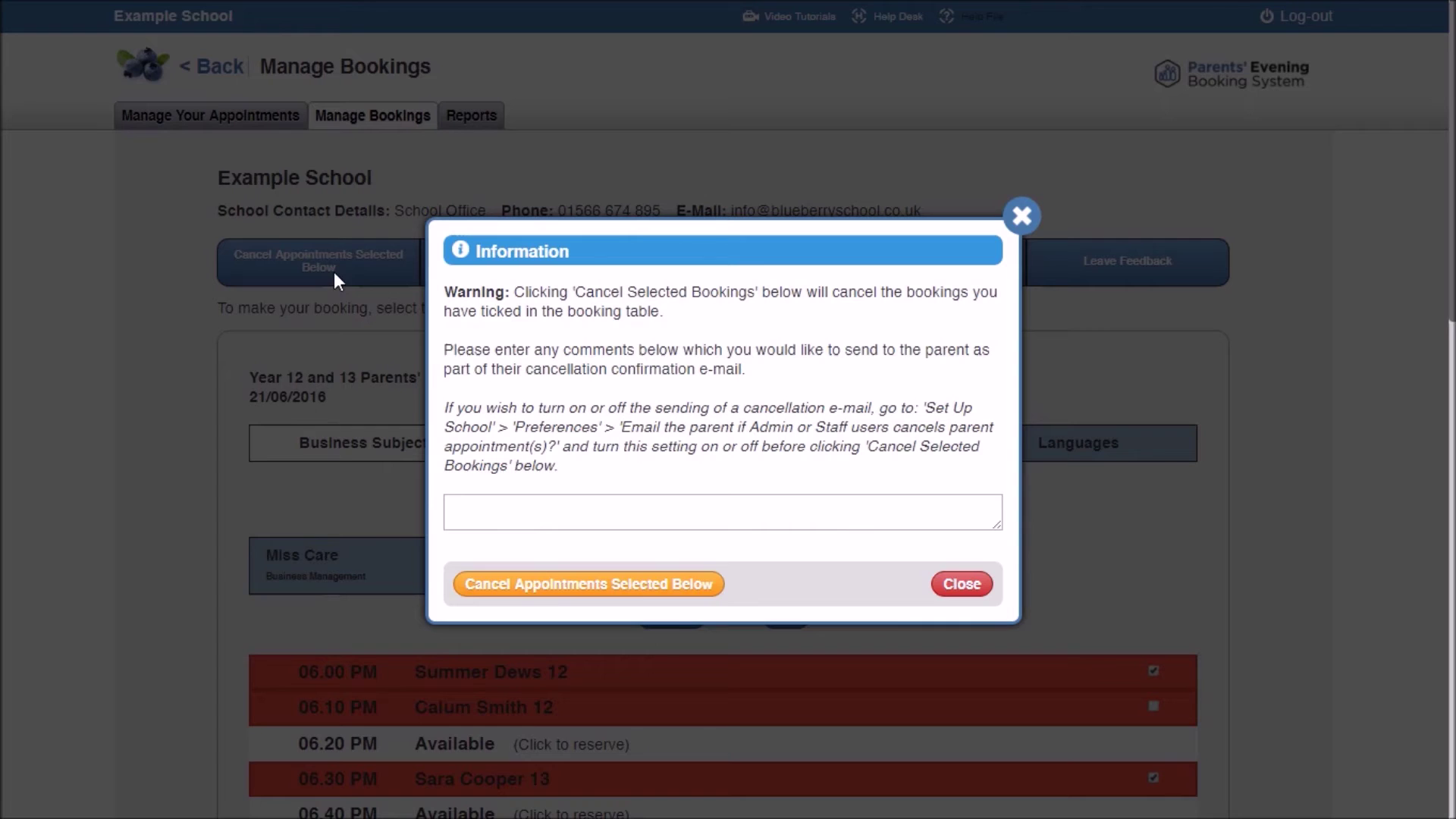
pyautogui.click(595, 513)
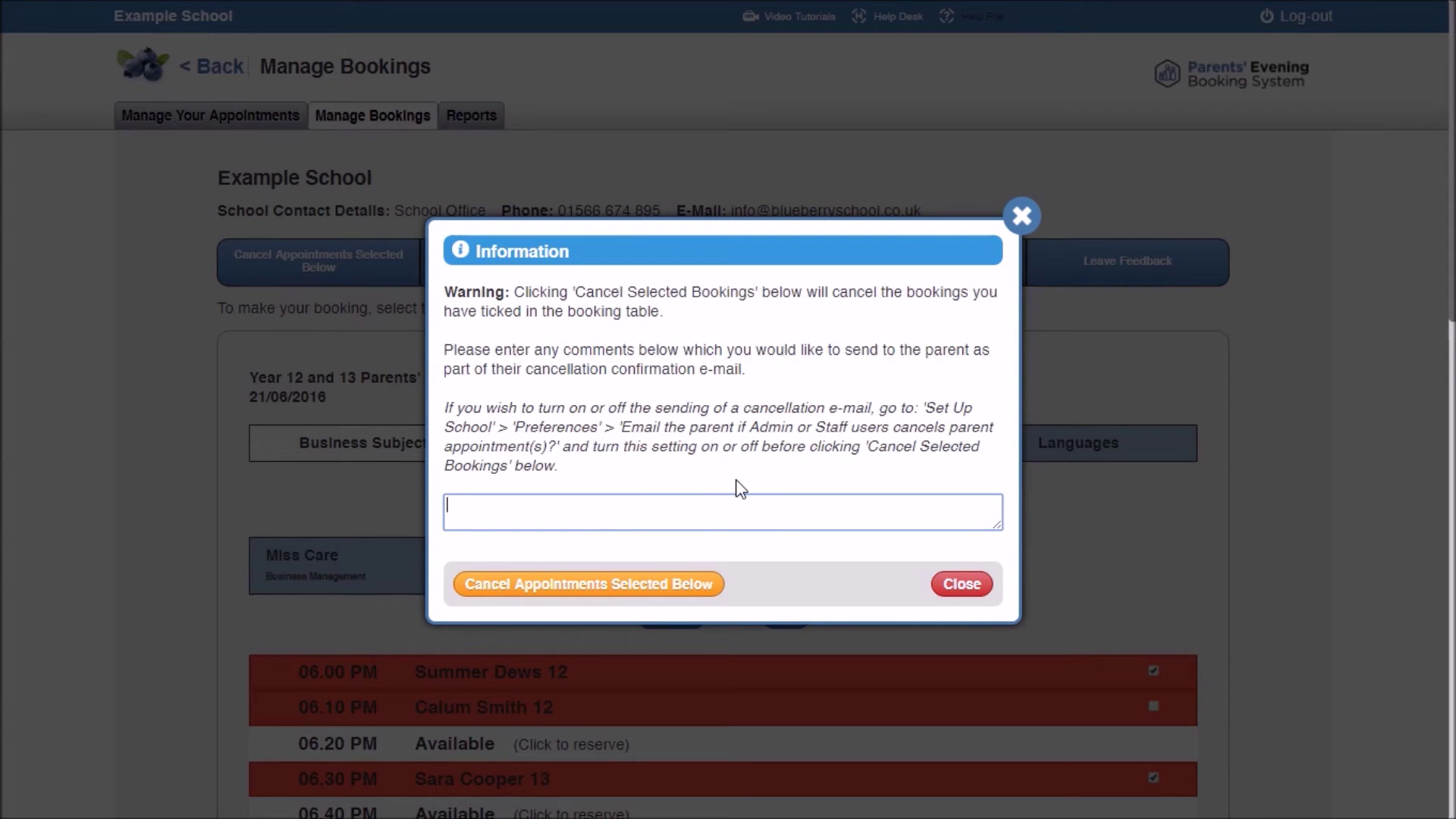
pyautogui.write('Teach')
pyautogui.click(637, 585)
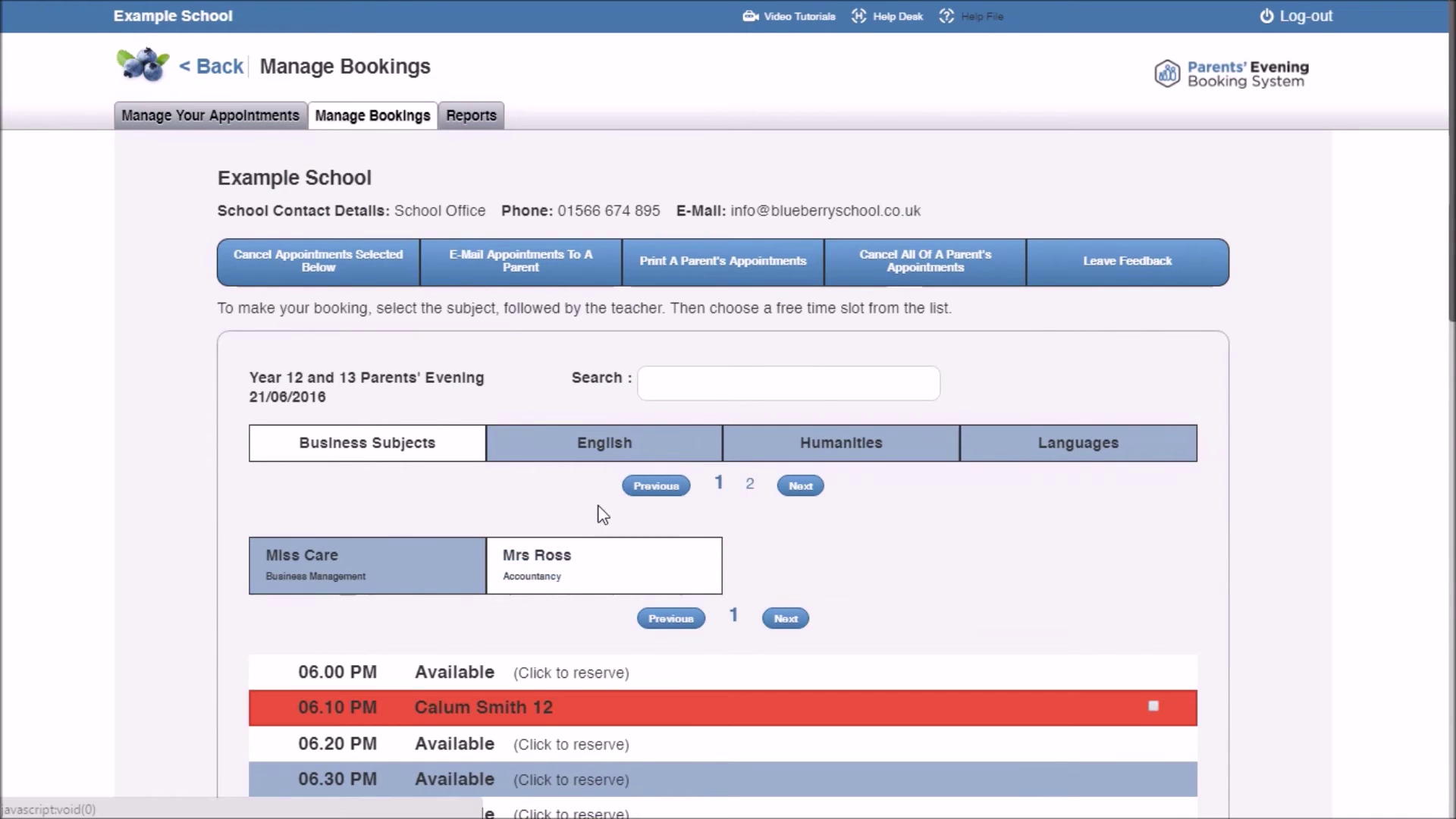
pyautogui.scroll(-4, 545, 462)
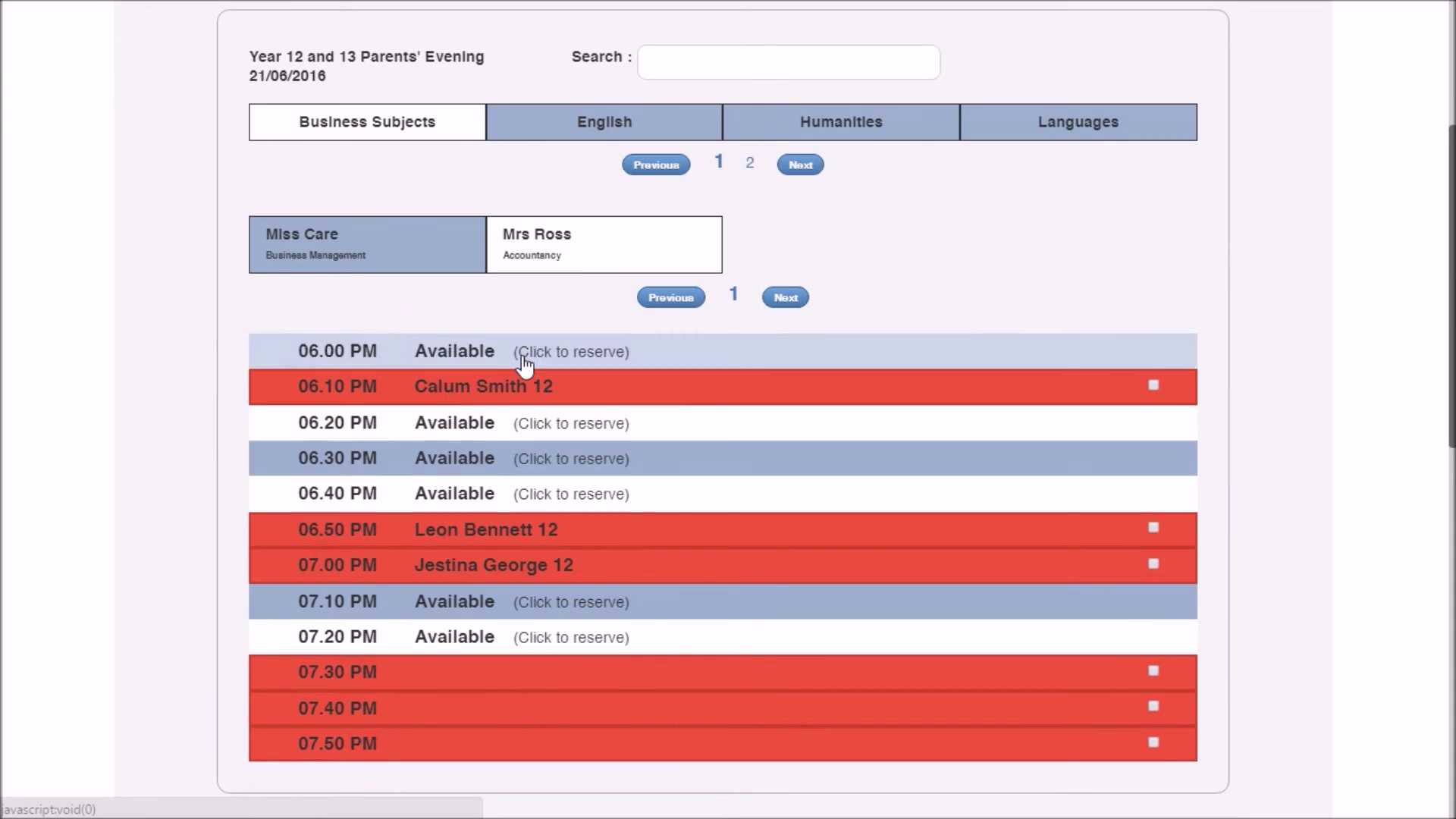
# Step: Open the request-to-parent reminders for the Year 12 and 13 Parents' Evening and list the children in class 12/Ge/1
pyautogui.scroll(4, 966, 398)
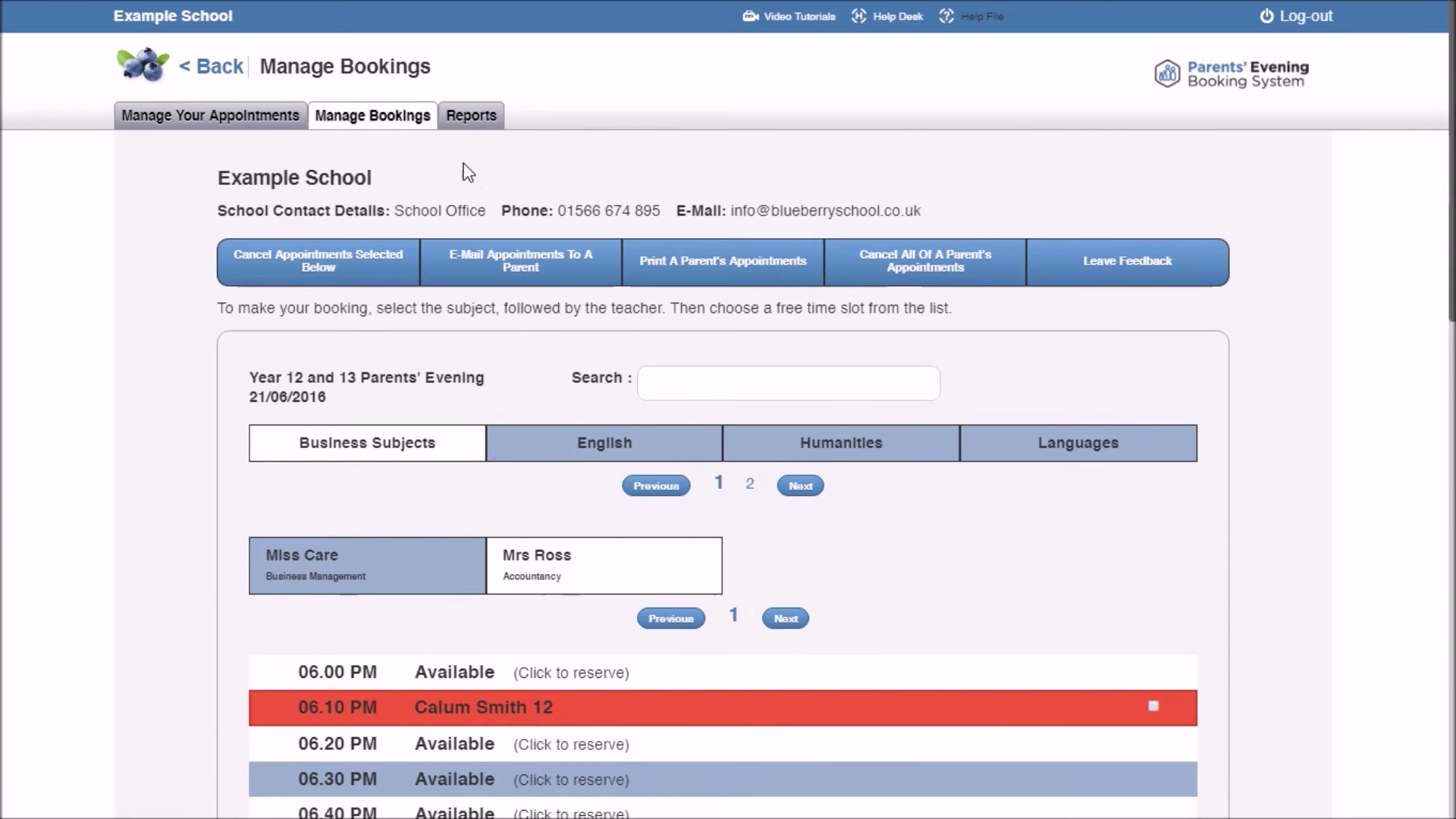
pyautogui.click(370, 115)
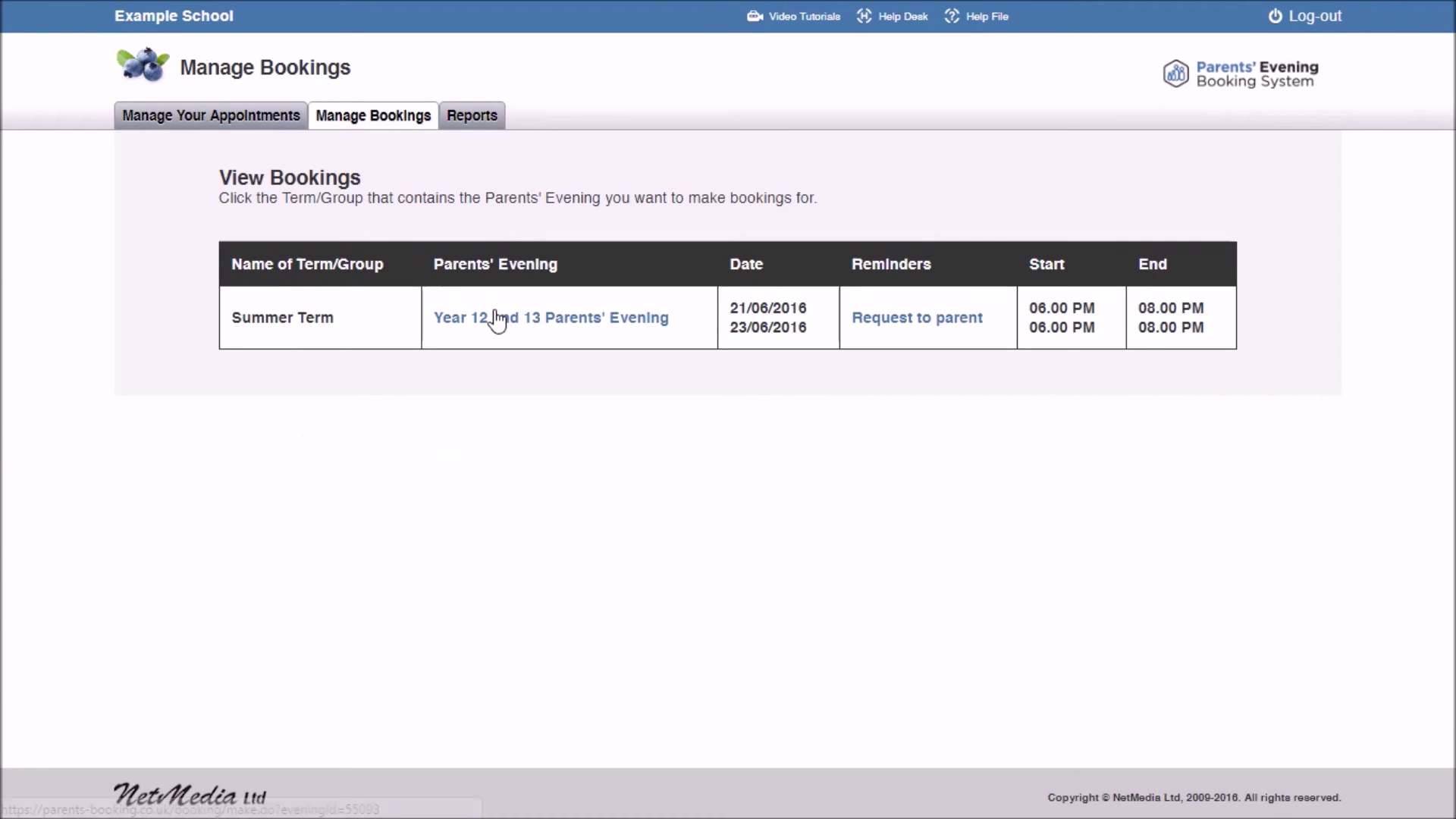
pyautogui.click(870, 322)
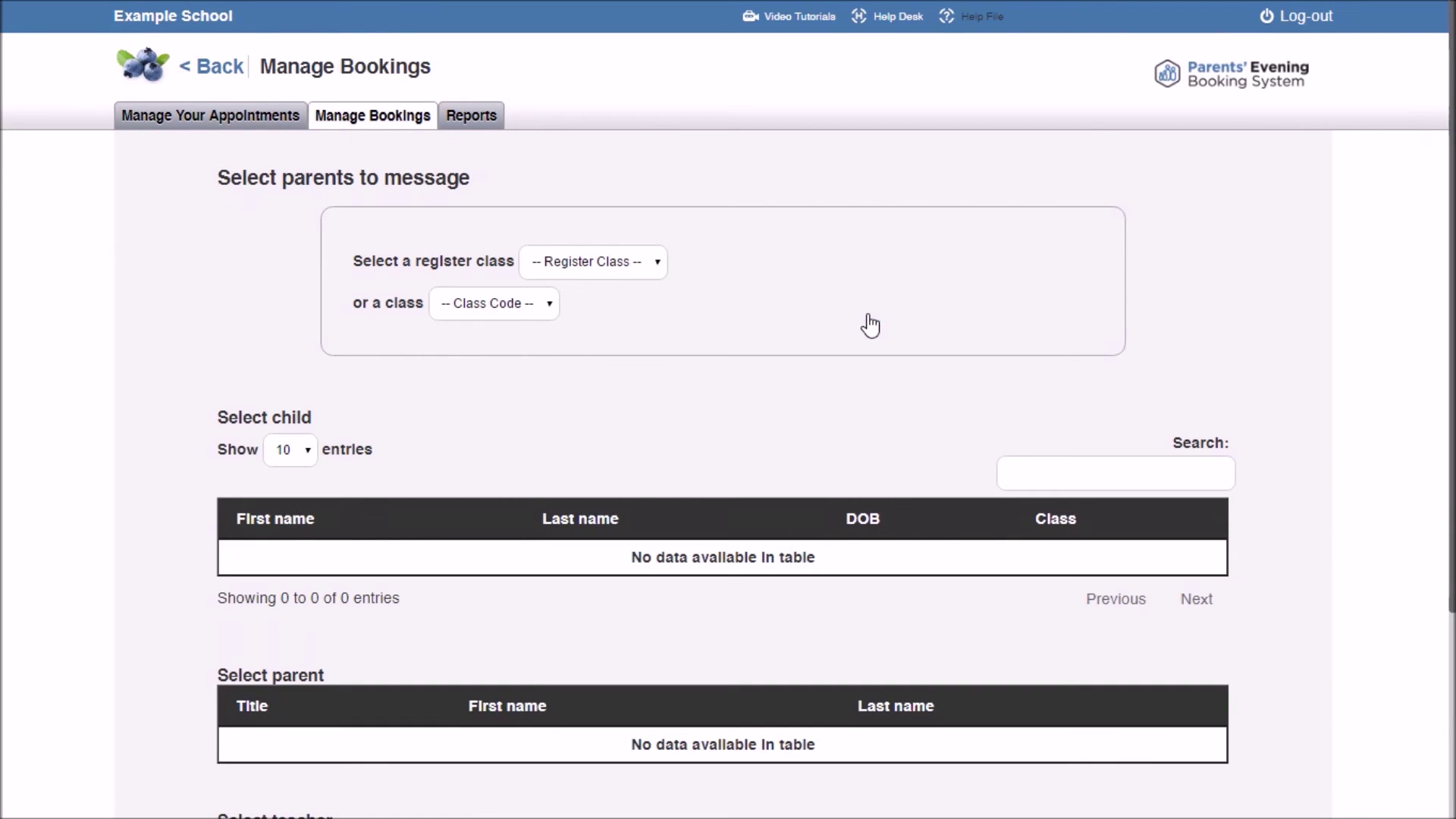
pyautogui.click(591, 266)
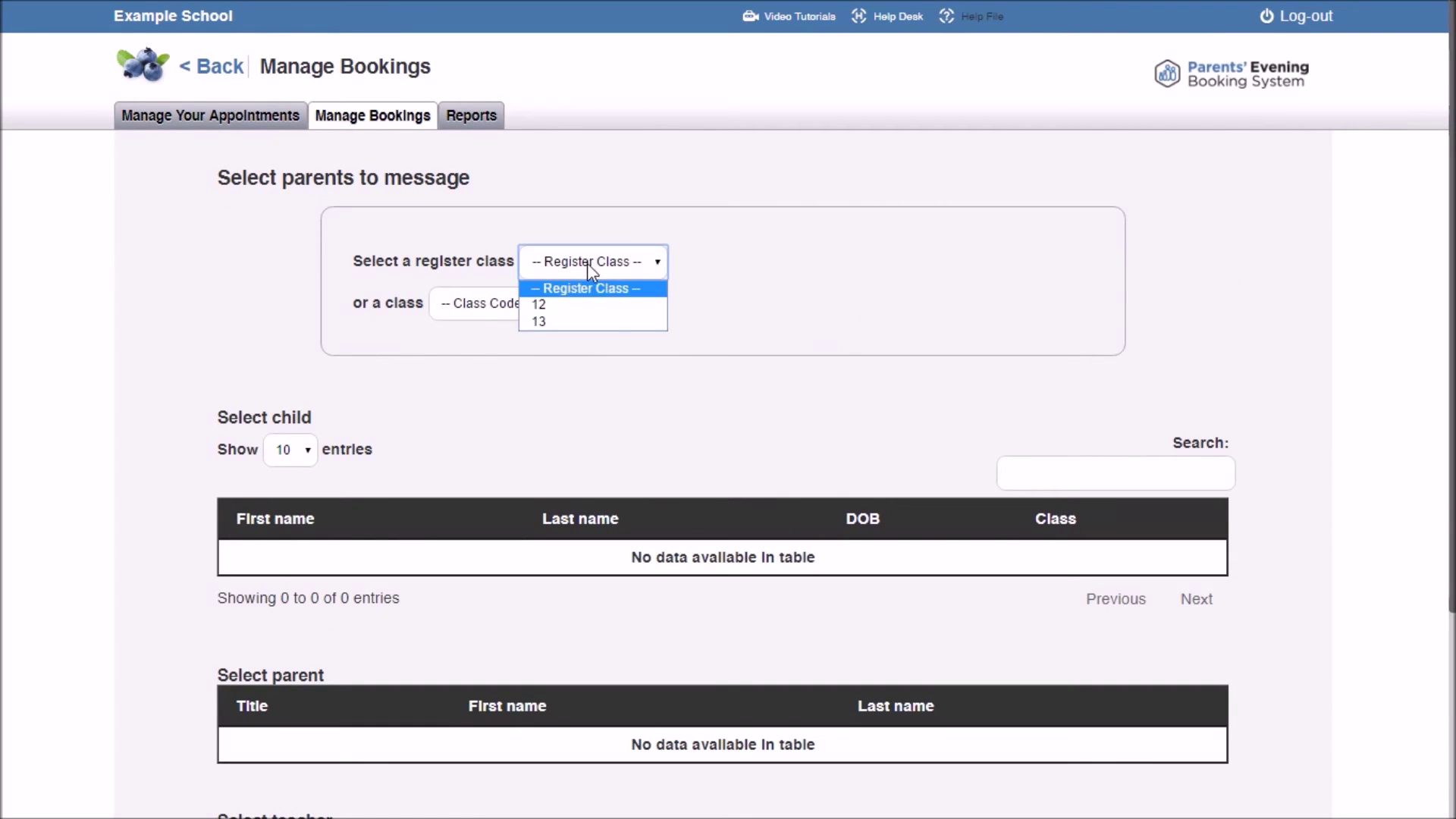
pyautogui.click(595, 288)
pyautogui.click(535, 304)
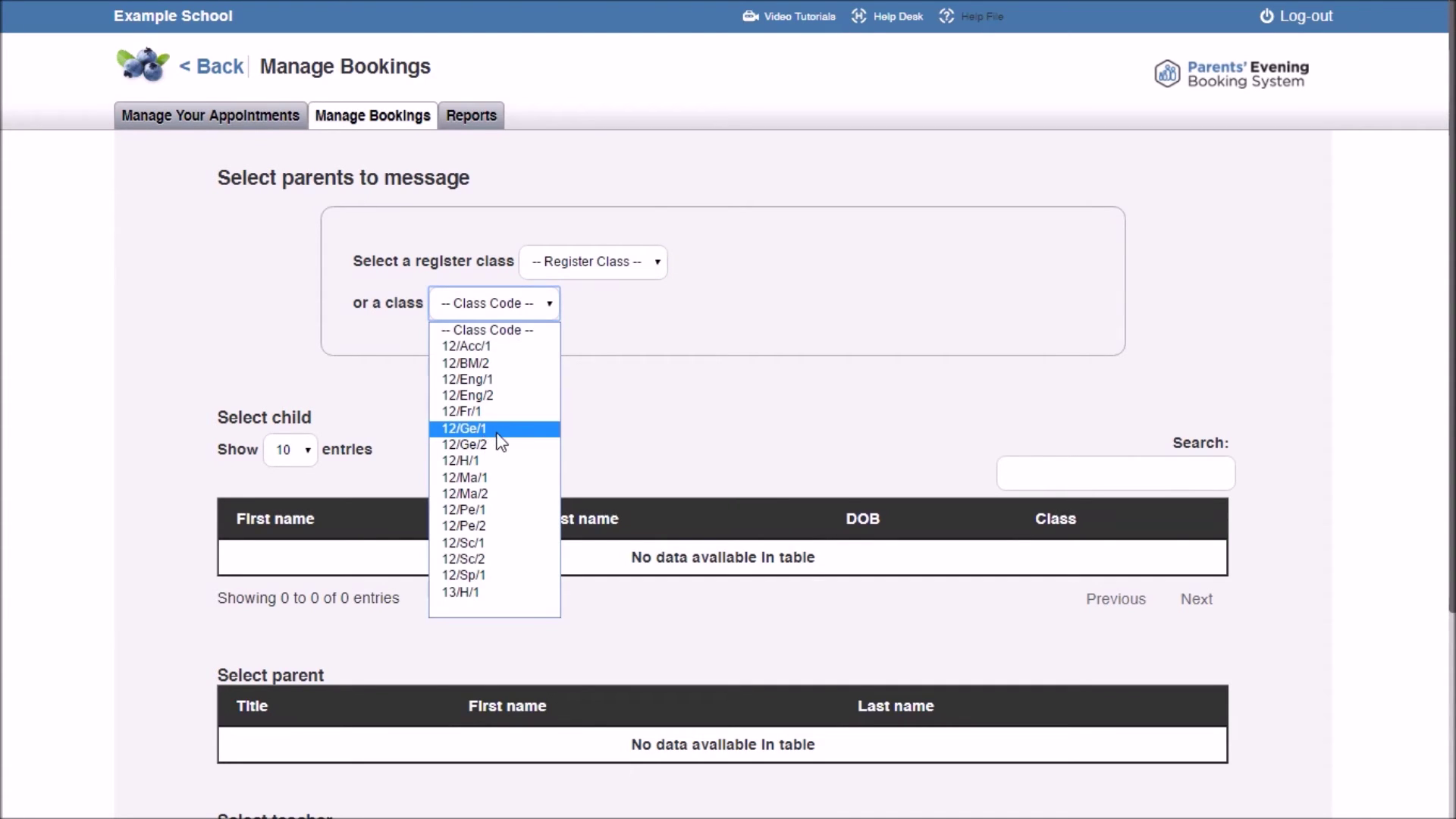
pyautogui.click(504, 431)
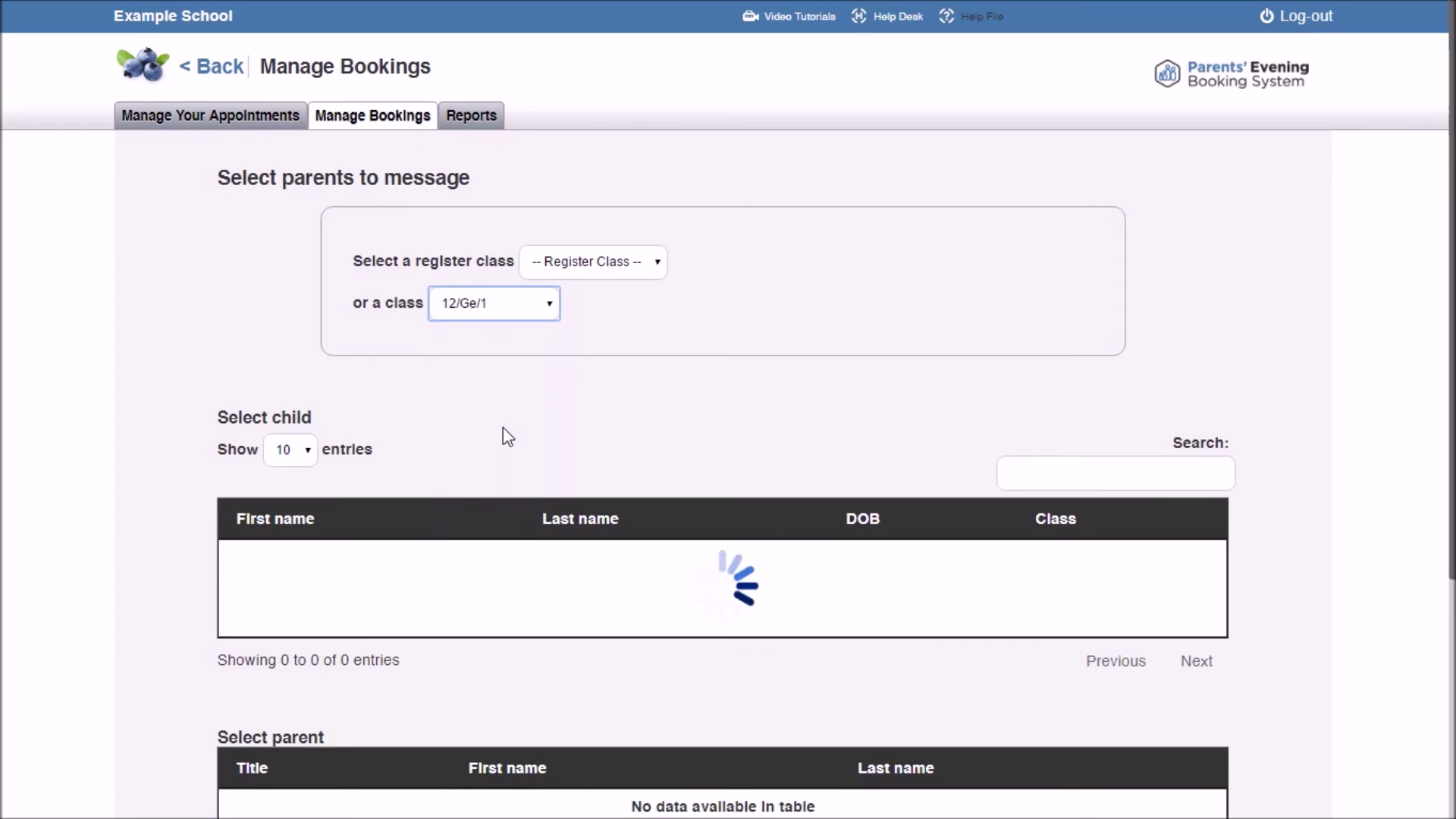
pyautogui.scroll(-2, 743, 342)
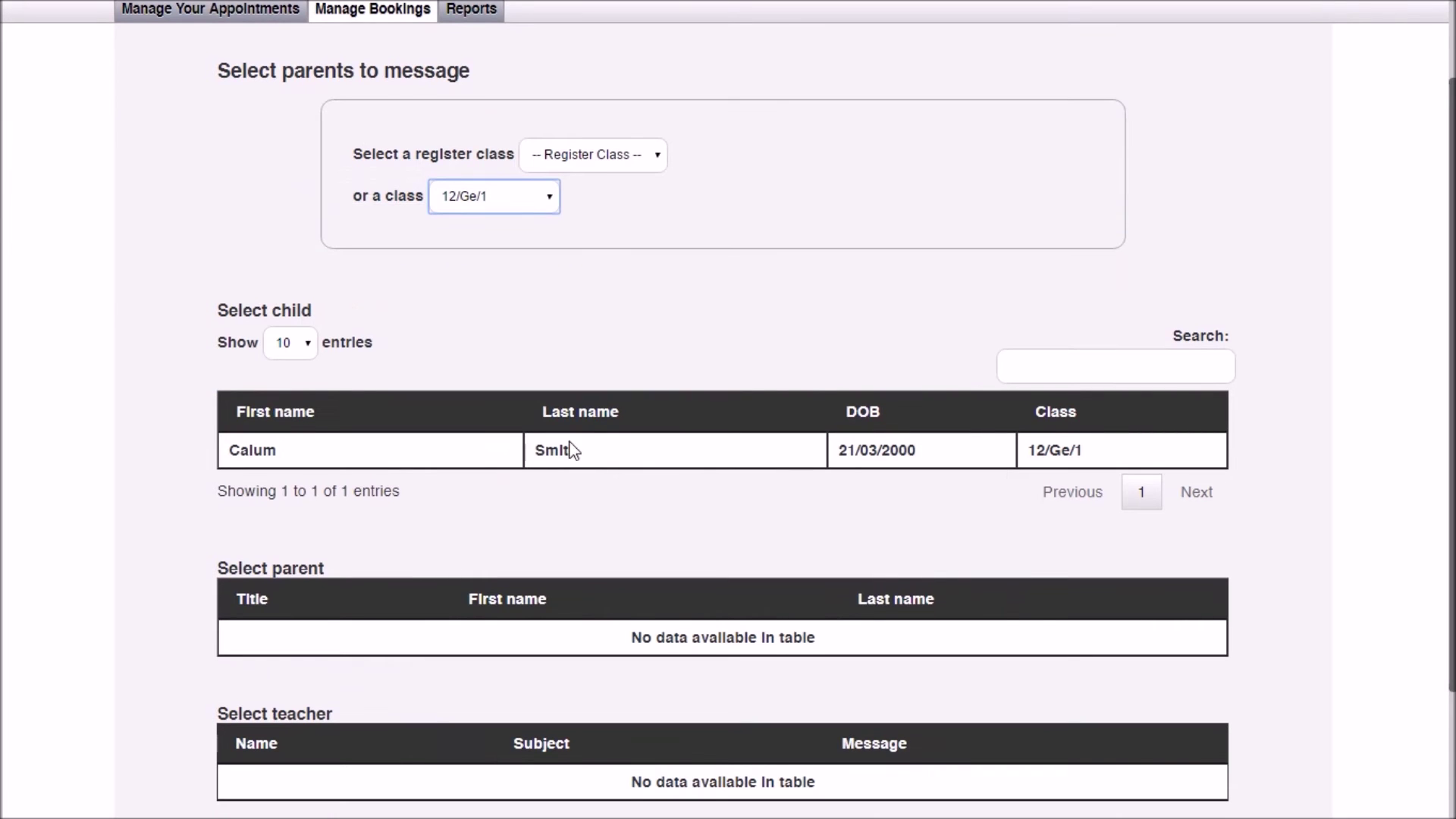
# Step: Select the fourth child in register class 13, the child's parent and the History teacher as the message details
pyautogui.click(570, 159)
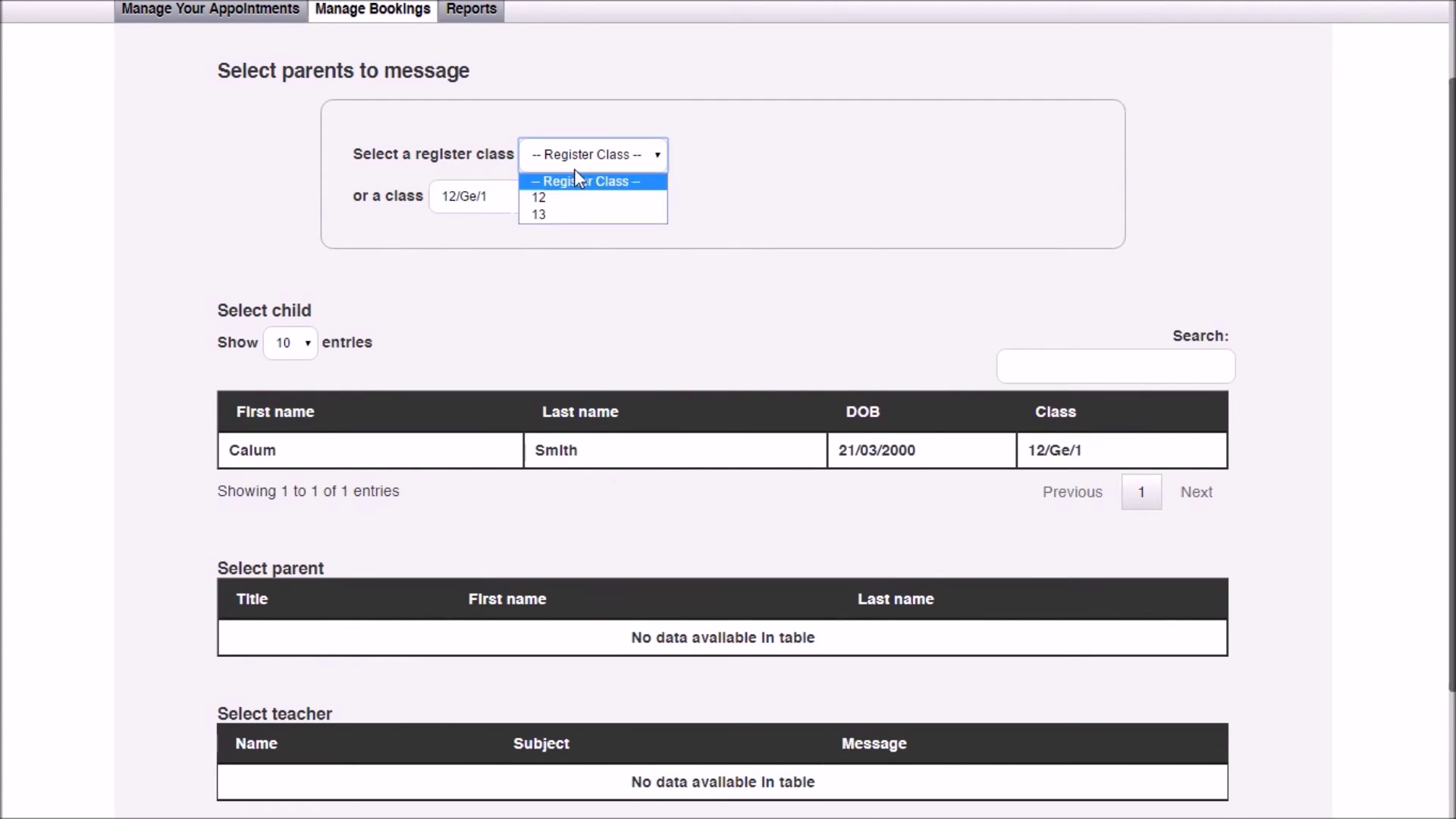
pyautogui.click(599, 216)
pyautogui.scroll(-2, 646, 289)
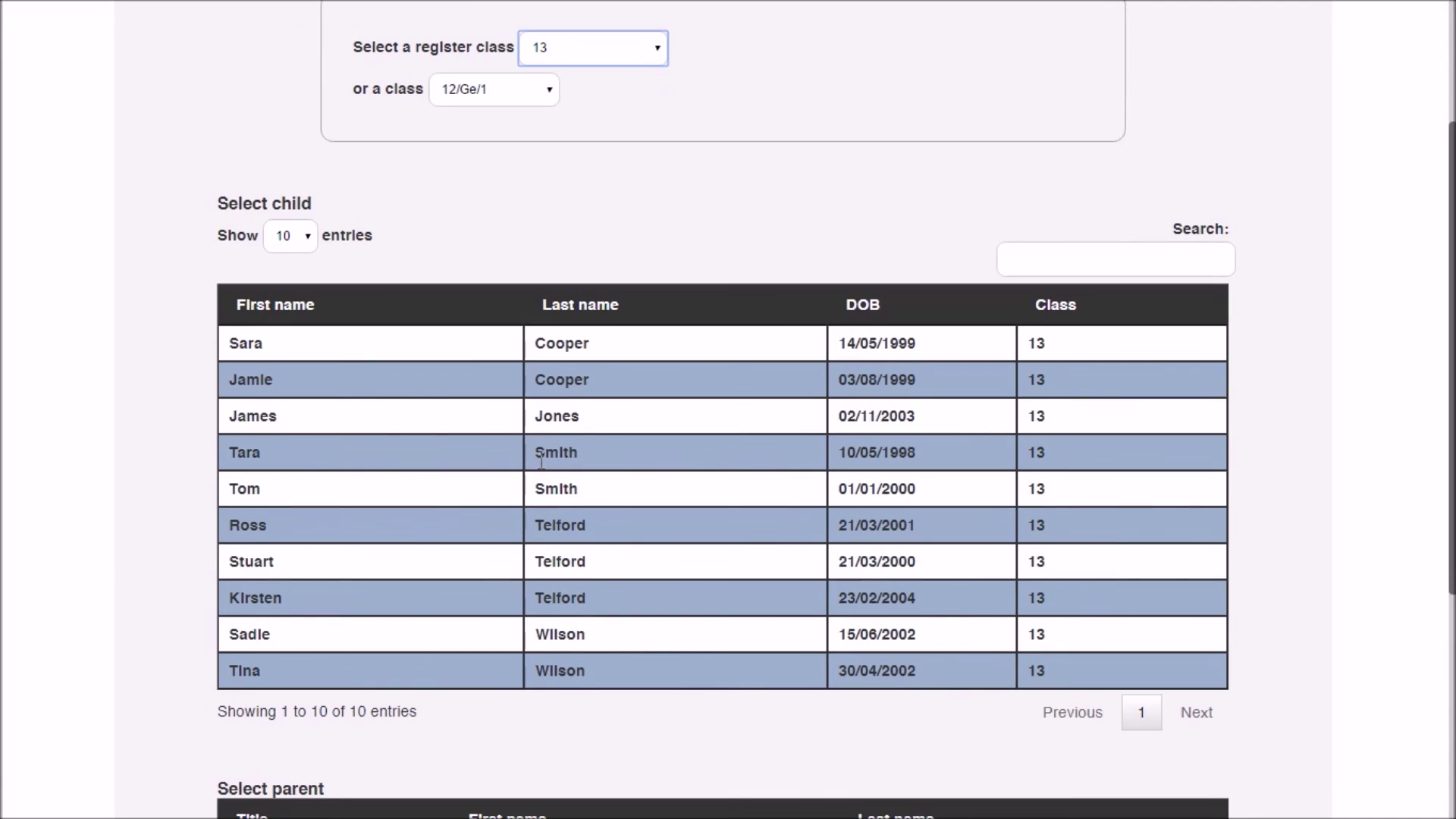
pyautogui.click(586, 451)
pyautogui.scroll(-8, 479, 237)
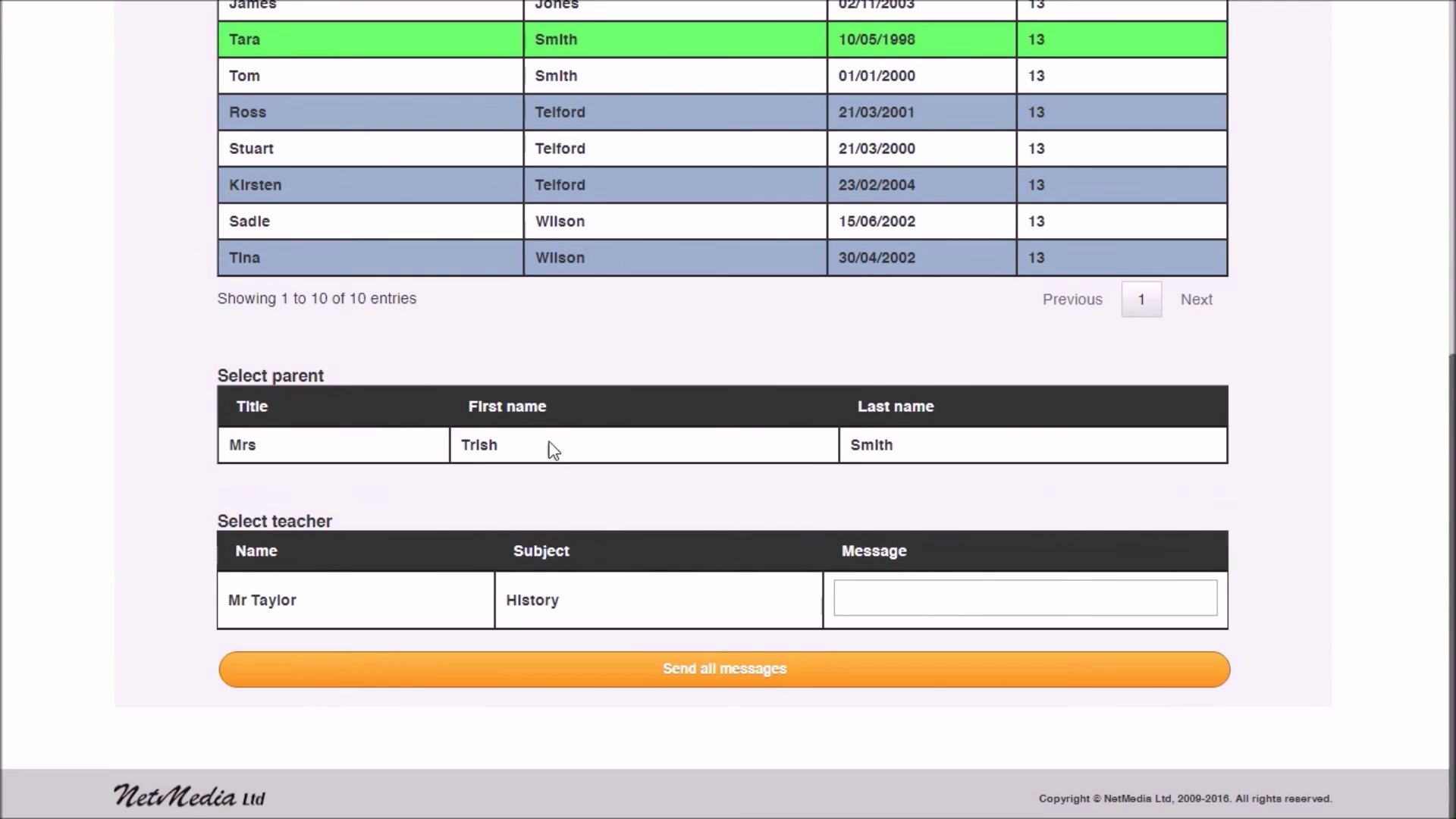
pyautogui.click(546, 453)
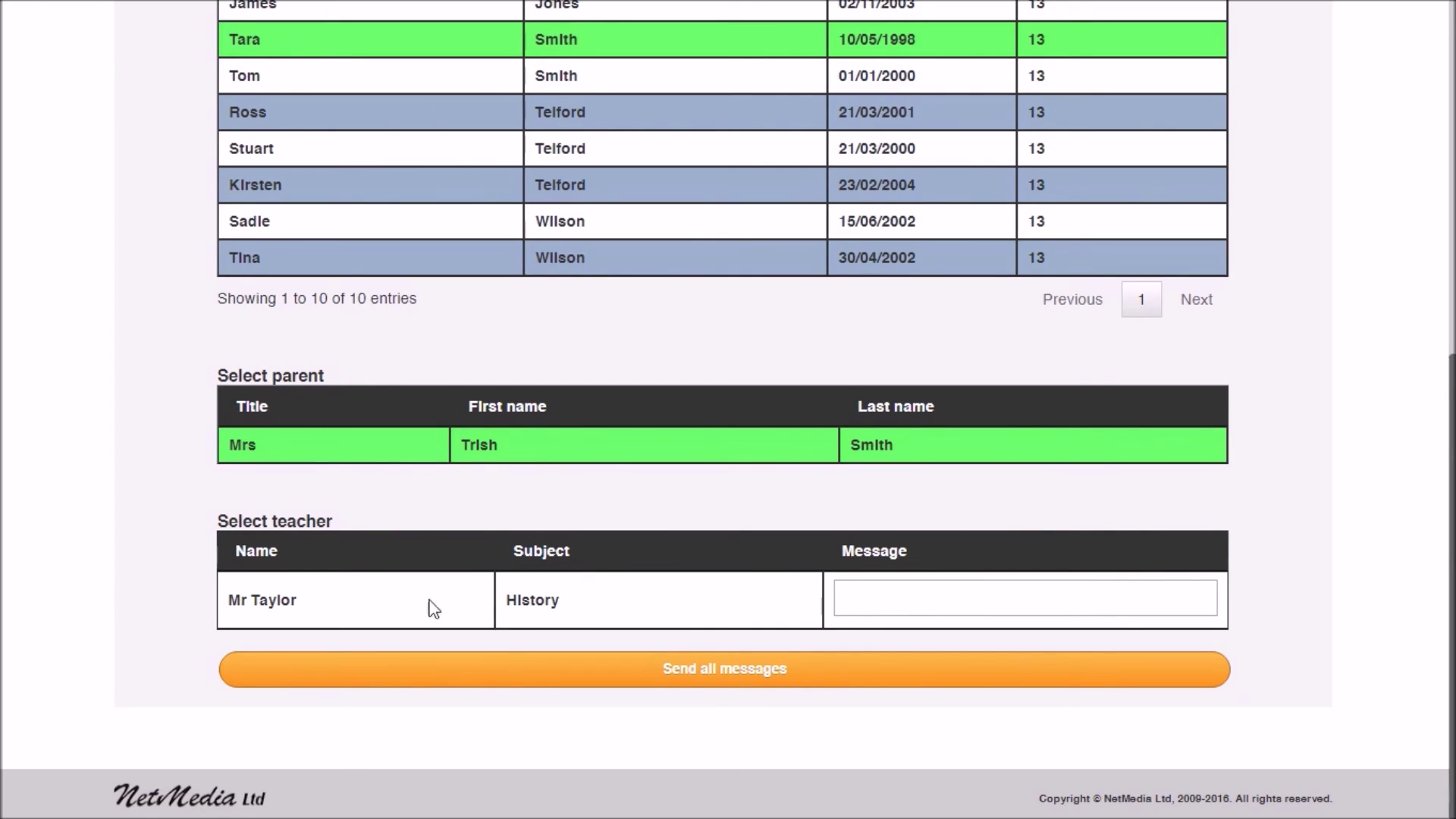
pyautogui.click(501, 622)
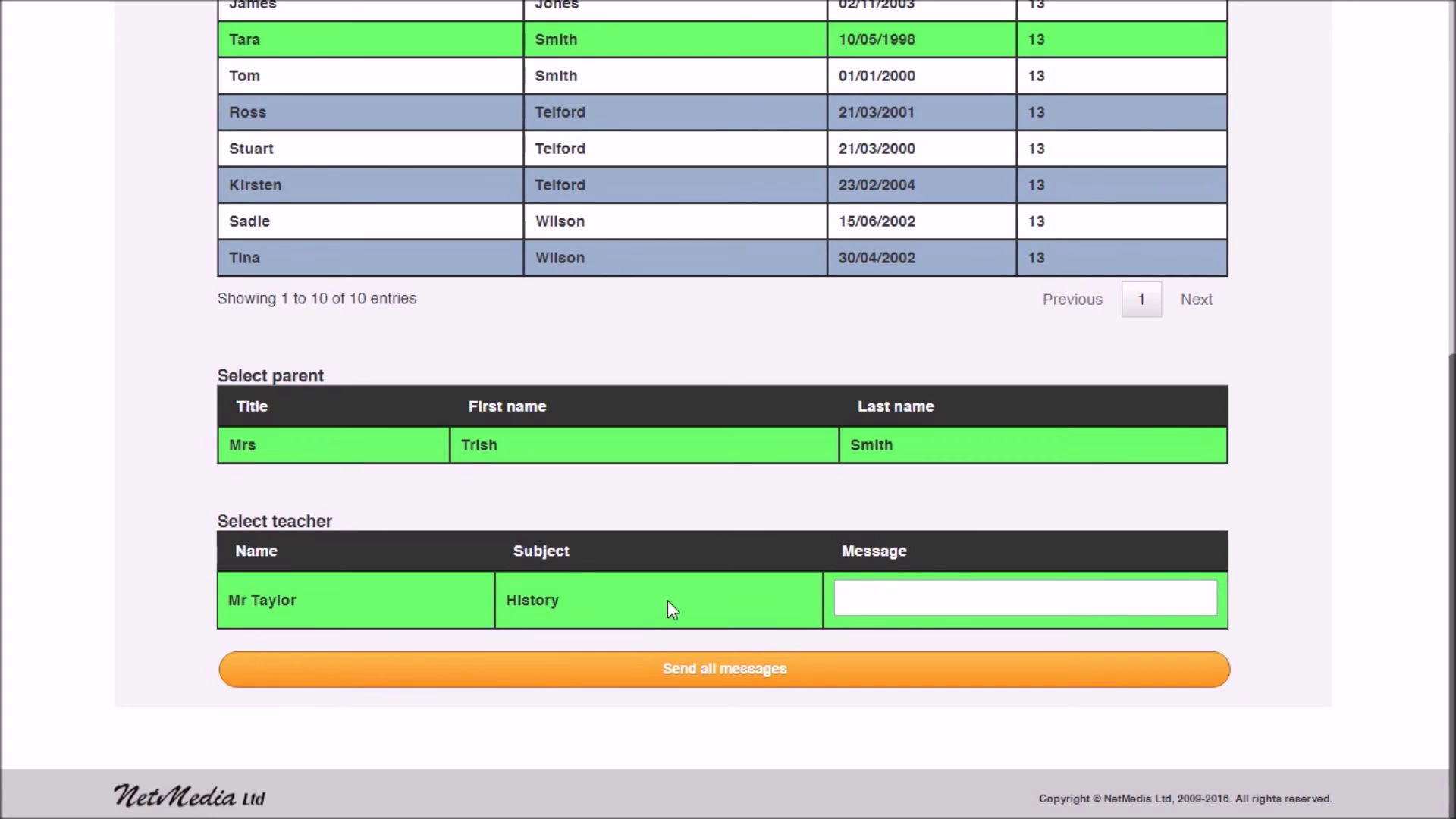
# Step: Choose the ninth child in register class 12 and the parent titled Mr as the message recipient
pyautogui.scroll(4, 668, 599)
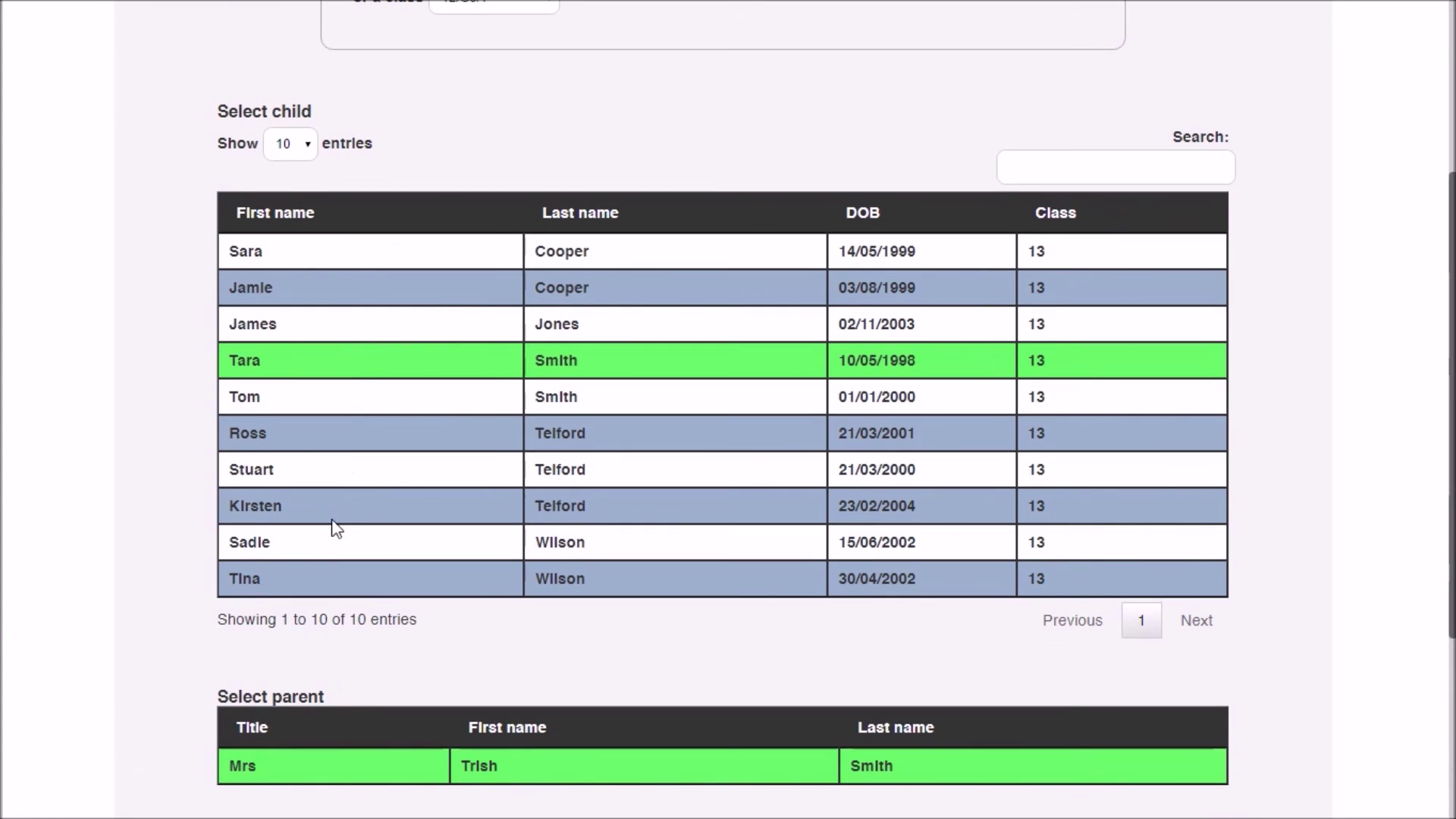
pyautogui.scroll(4, 545, 188)
pyautogui.click(576, 261)
pyautogui.click(559, 306)
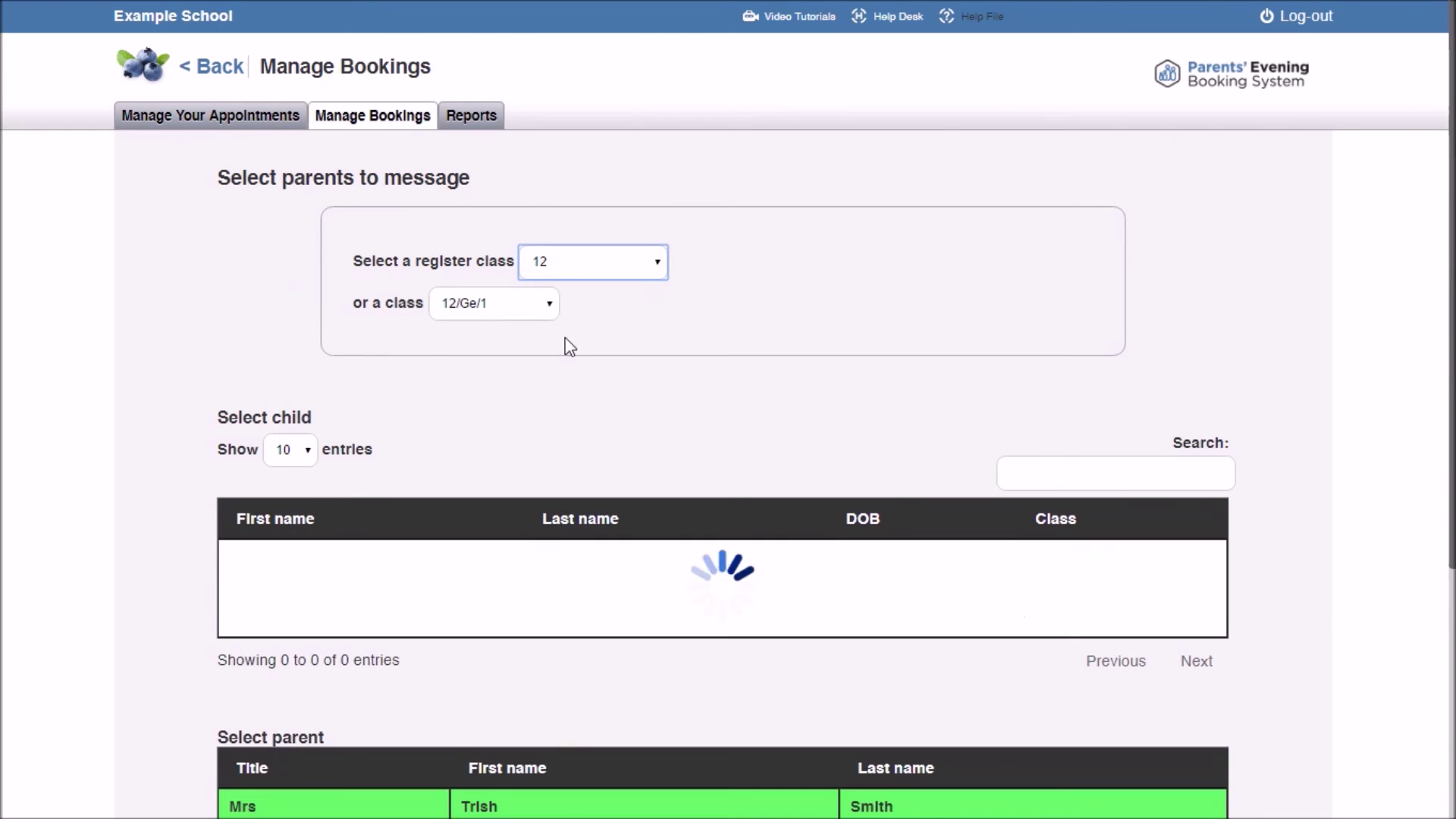
pyautogui.scroll(-5, 592, 341)
pyautogui.click(620, 421)
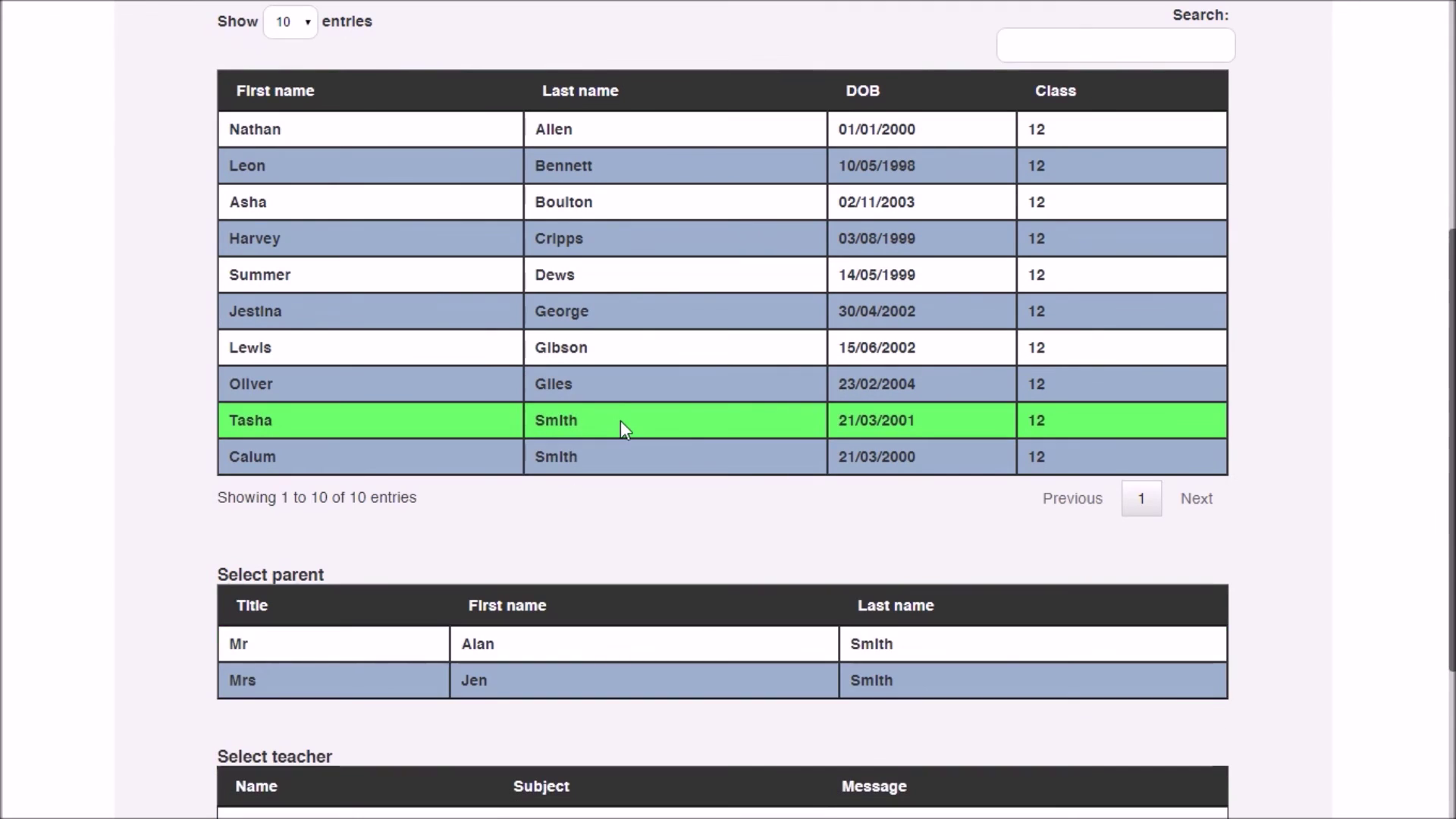
pyautogui.scroll(-3, 614, 431)
pyautogui.scroll(-1, 637, 430)
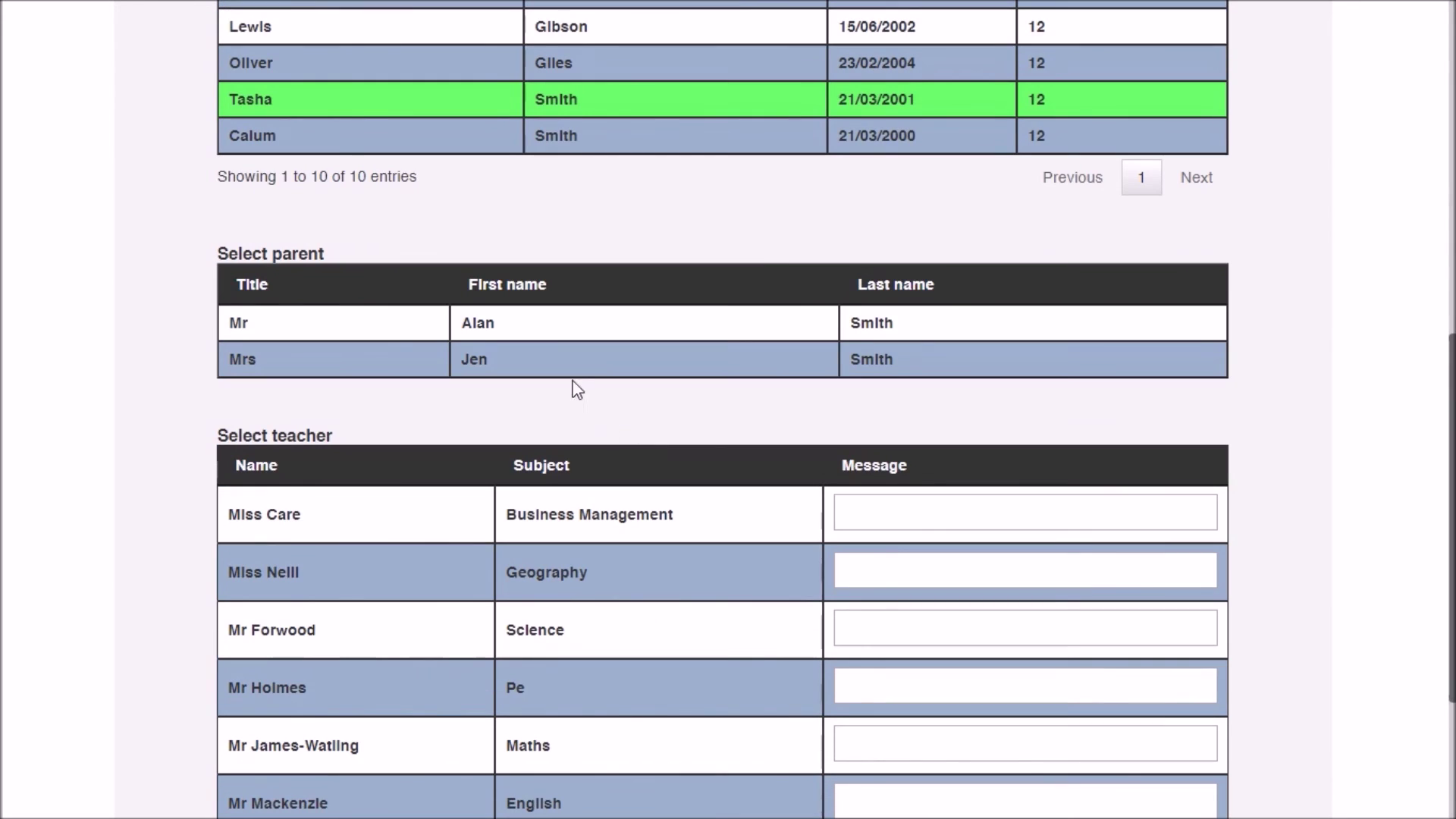
pyautogui.click(547, 328)
# Step: Select the Maths teacher, enter the message "Make me a priority" and send it to the parent
pyautogui.scroll(-3, 600, 380)
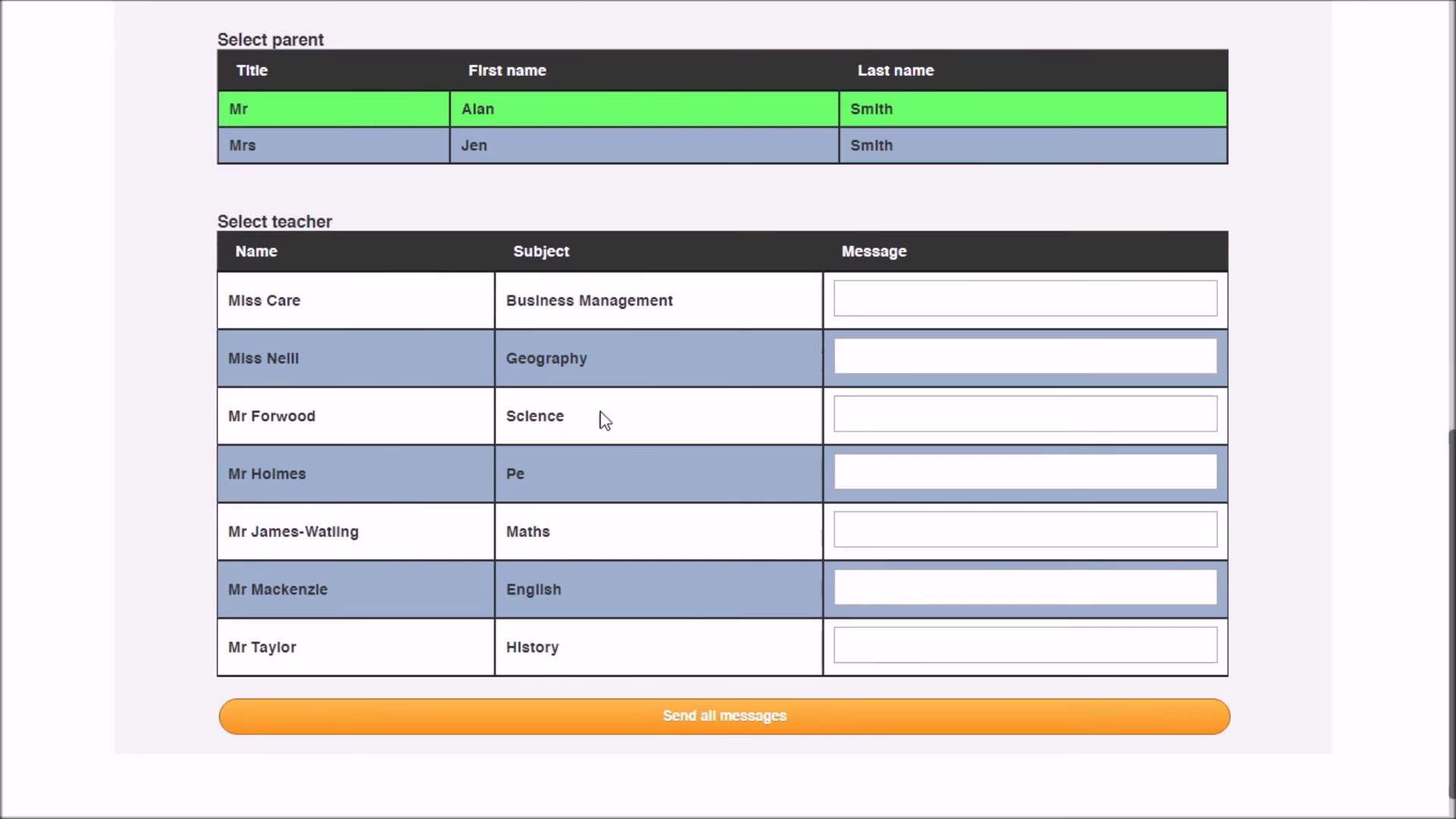
pyautogui.click(613, 548)
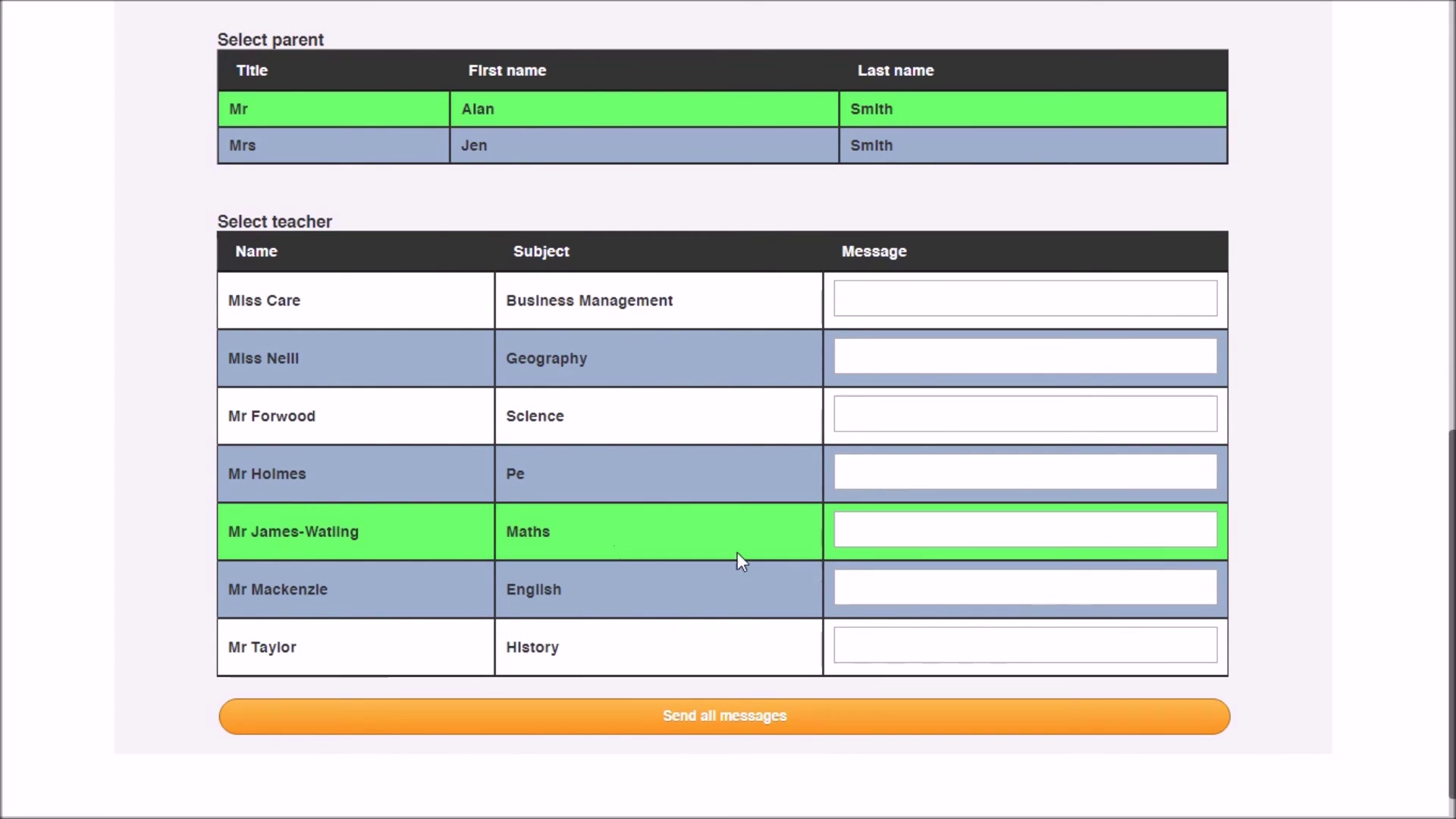
pyautogui.click(867, 530)
pyautogui.write('Make me a priority')
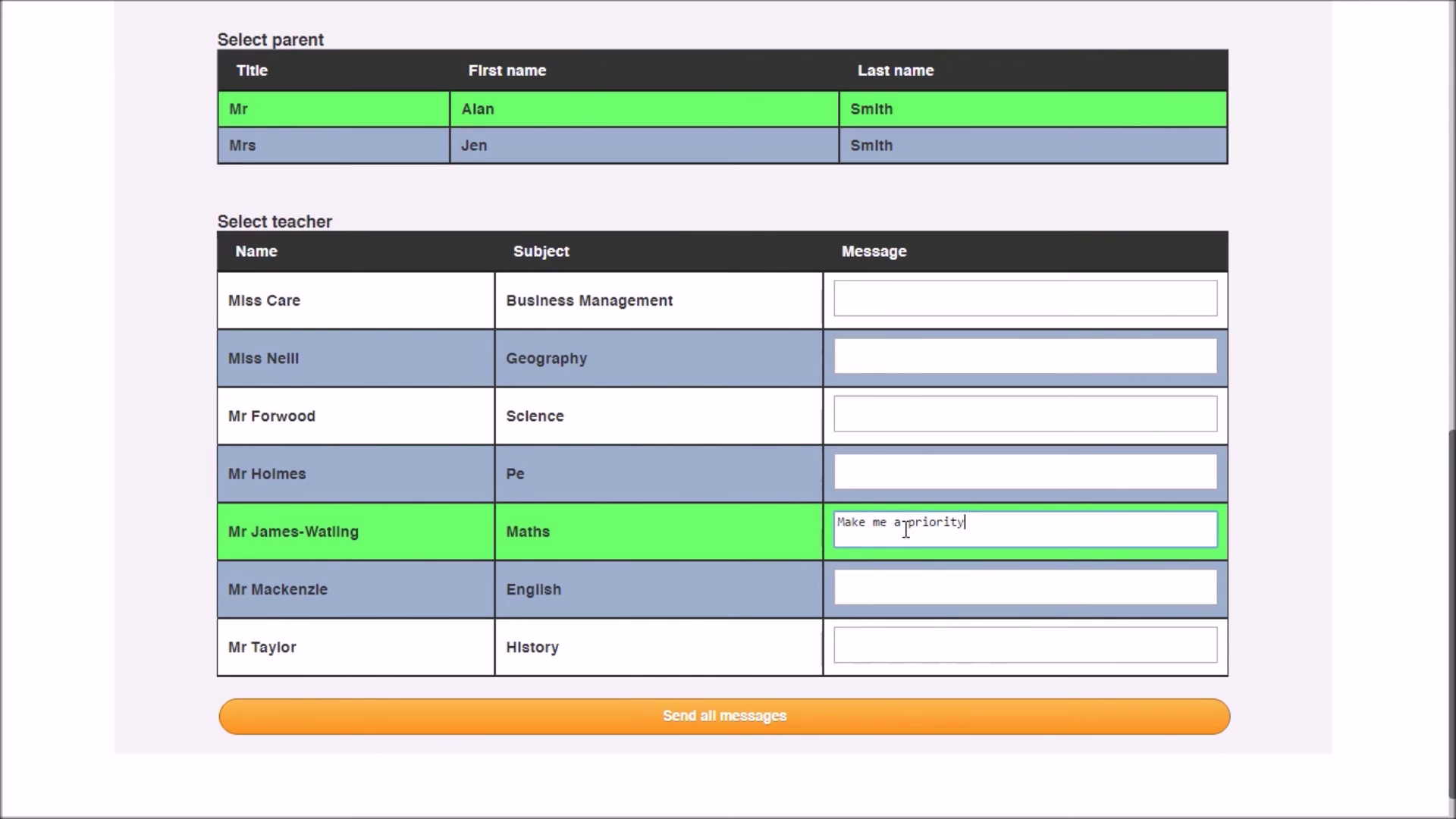
pyautogui.click(726, 715)
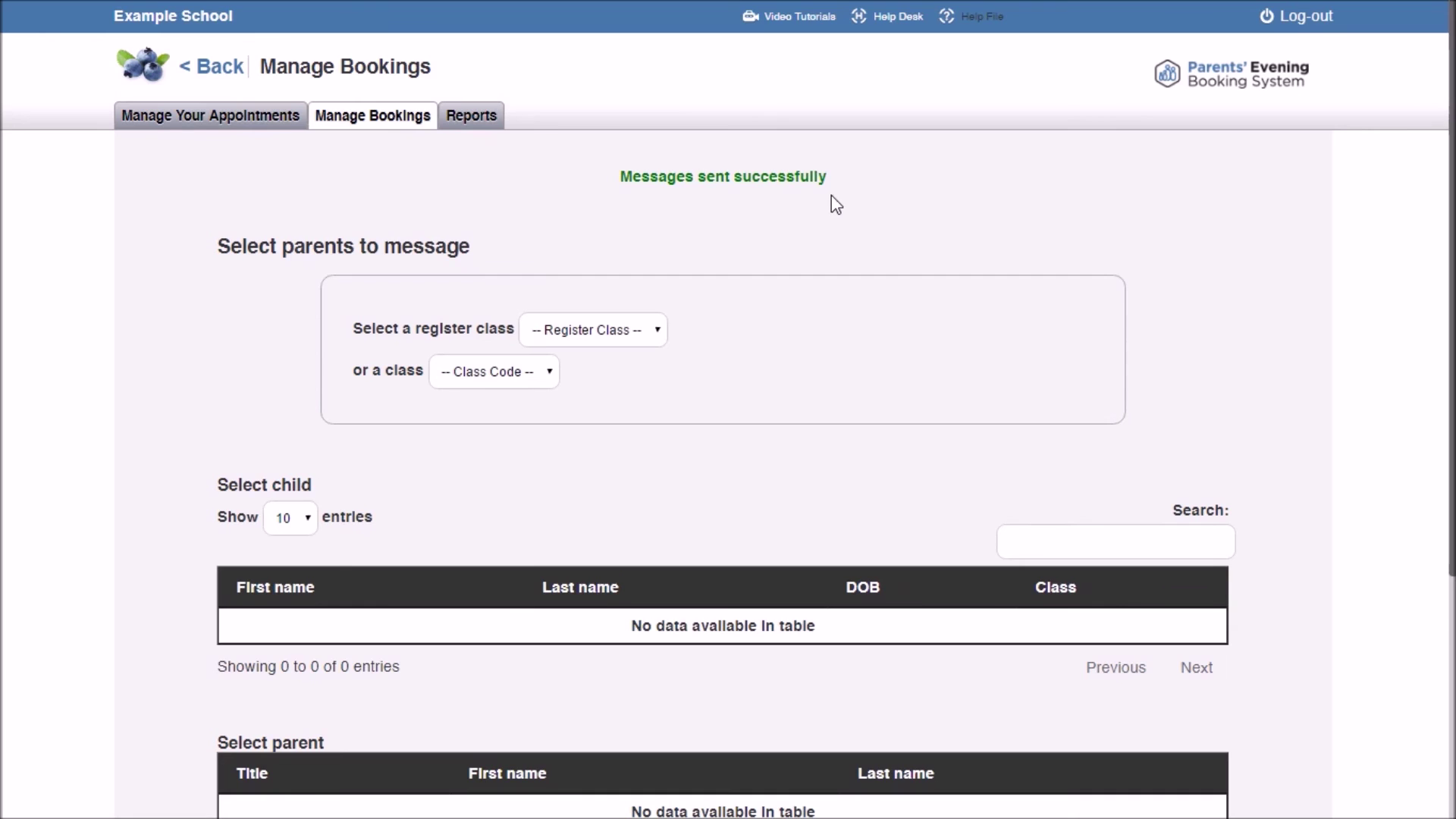
# Step: Open the pre-evening reports for the Summer Term 2015/2016 Year 12 and 13 Parents' Evening
pyautogui.click(478, 118)
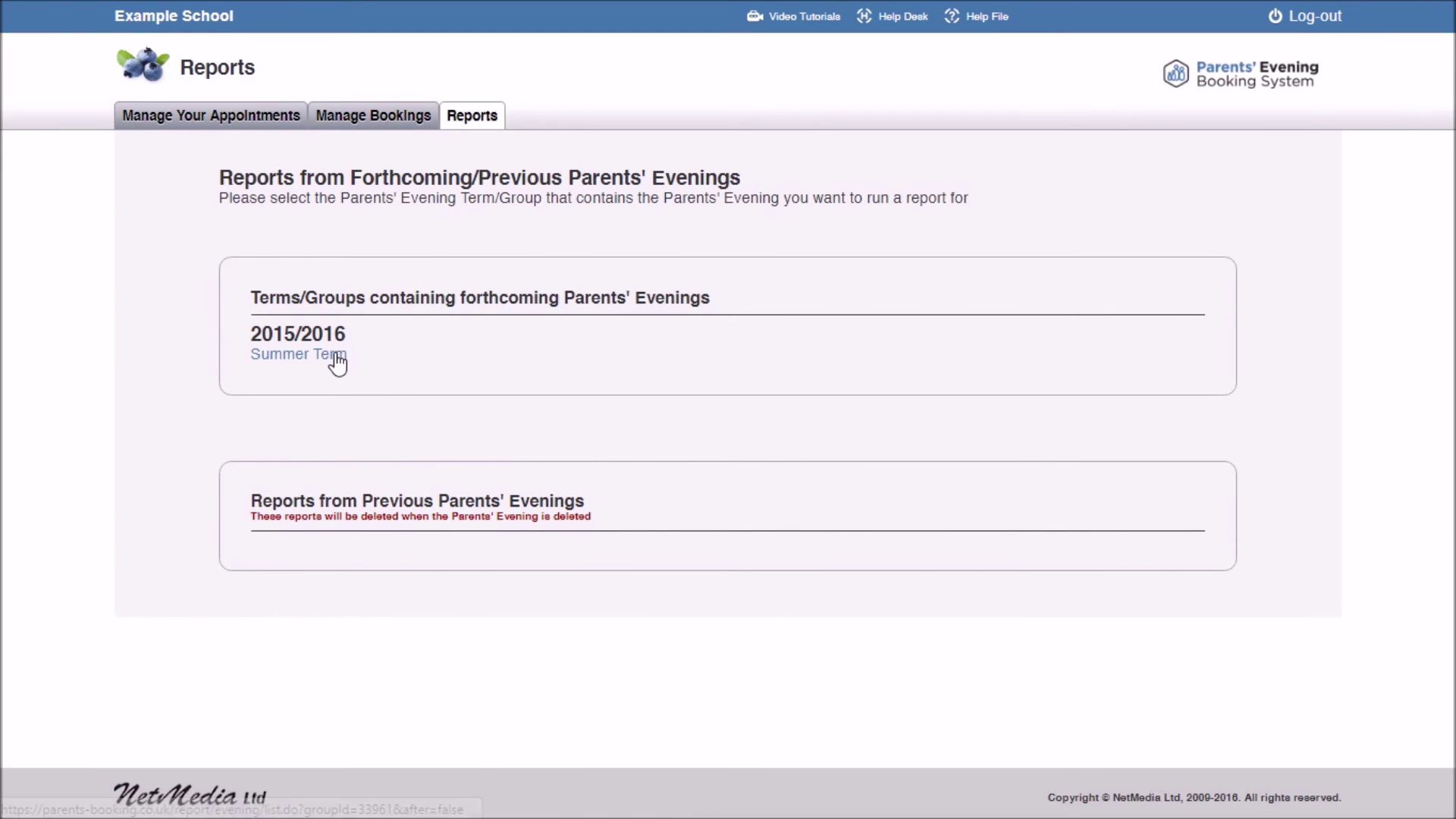
pyautogui.click(337, 362)
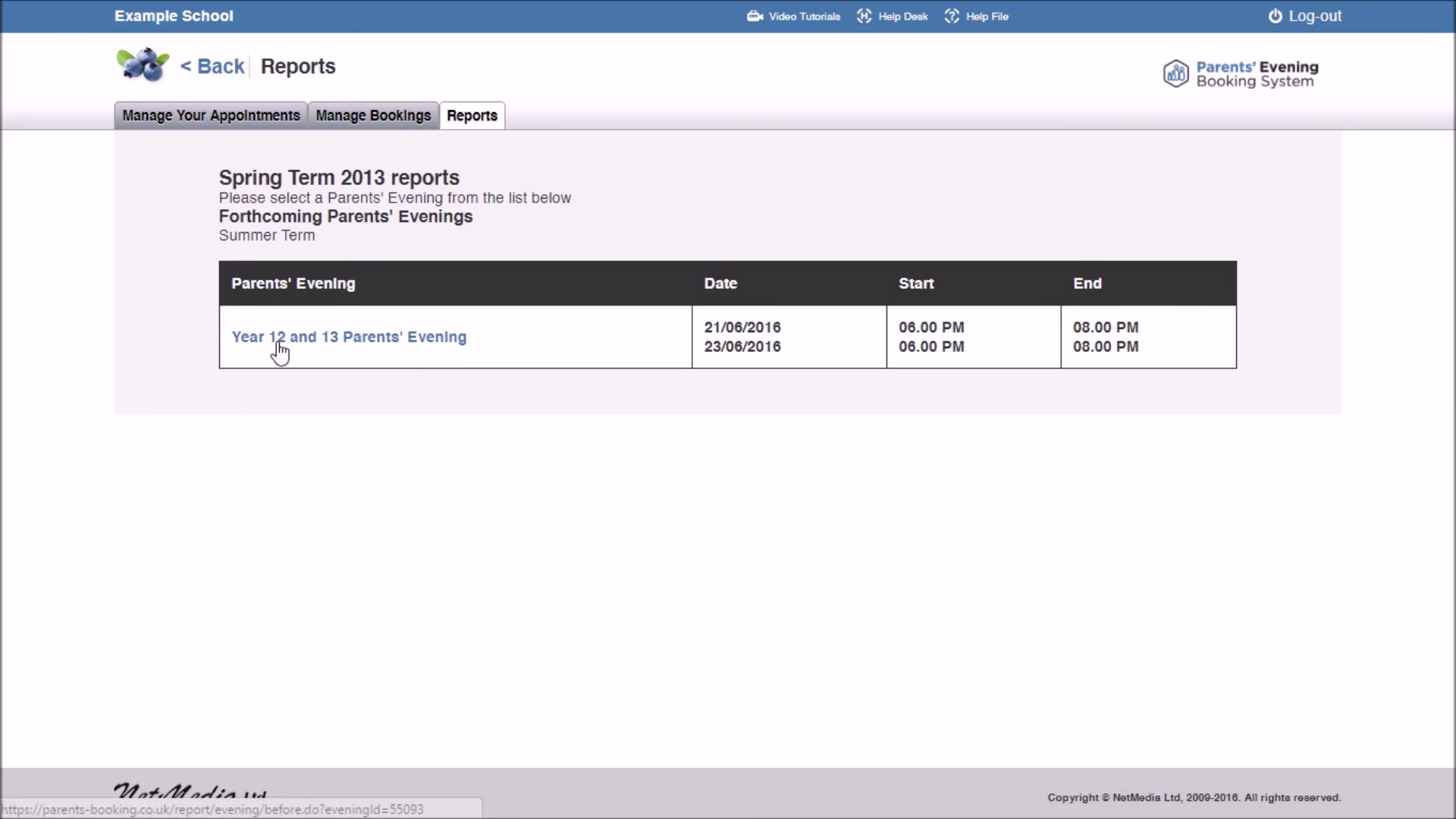
pyautogui.click(464, 343)
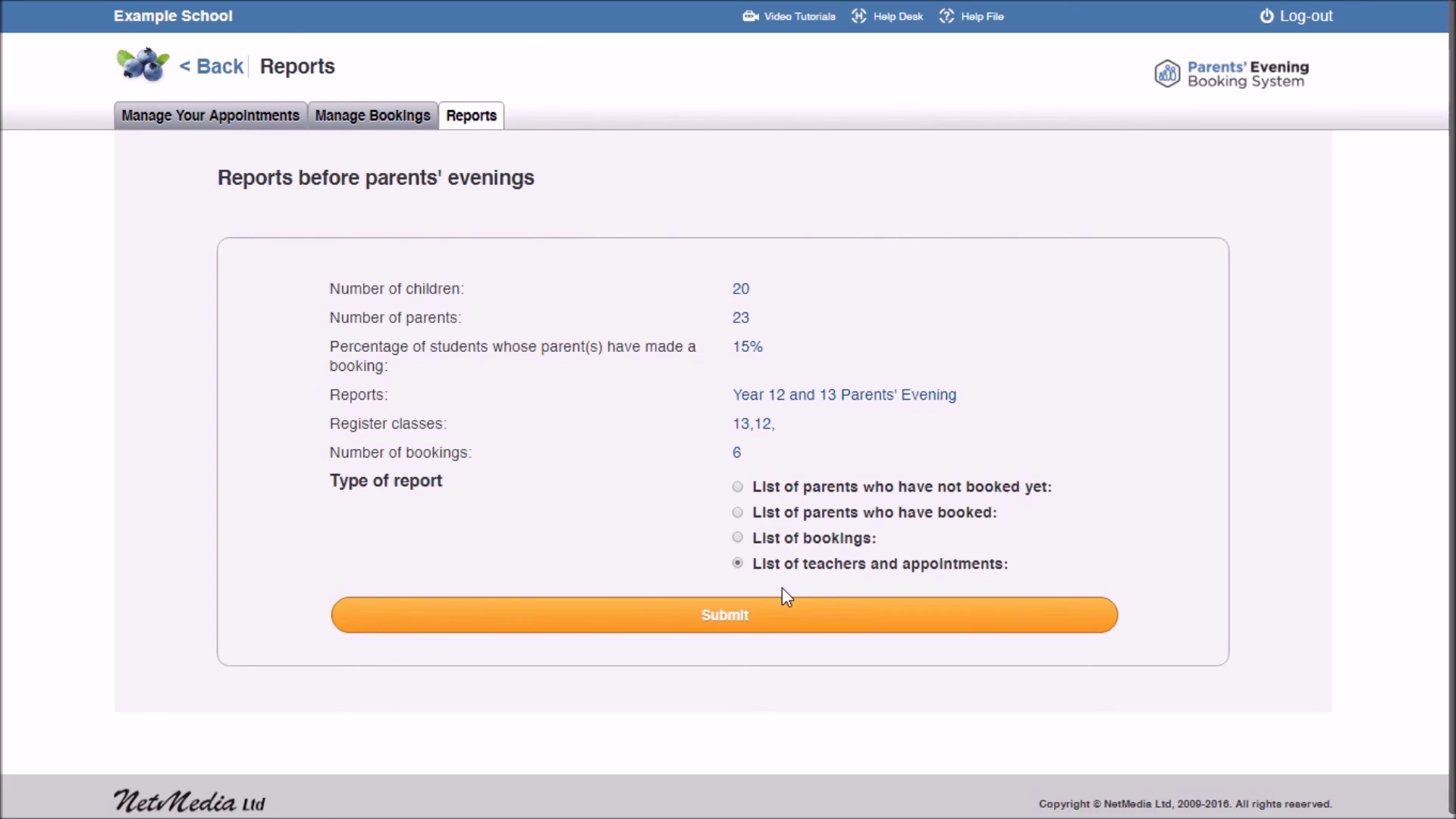
# Step: Generate the report of parents who have not booked yet, sorted by class, and look through its entries
pyautogui.click(771, 489)
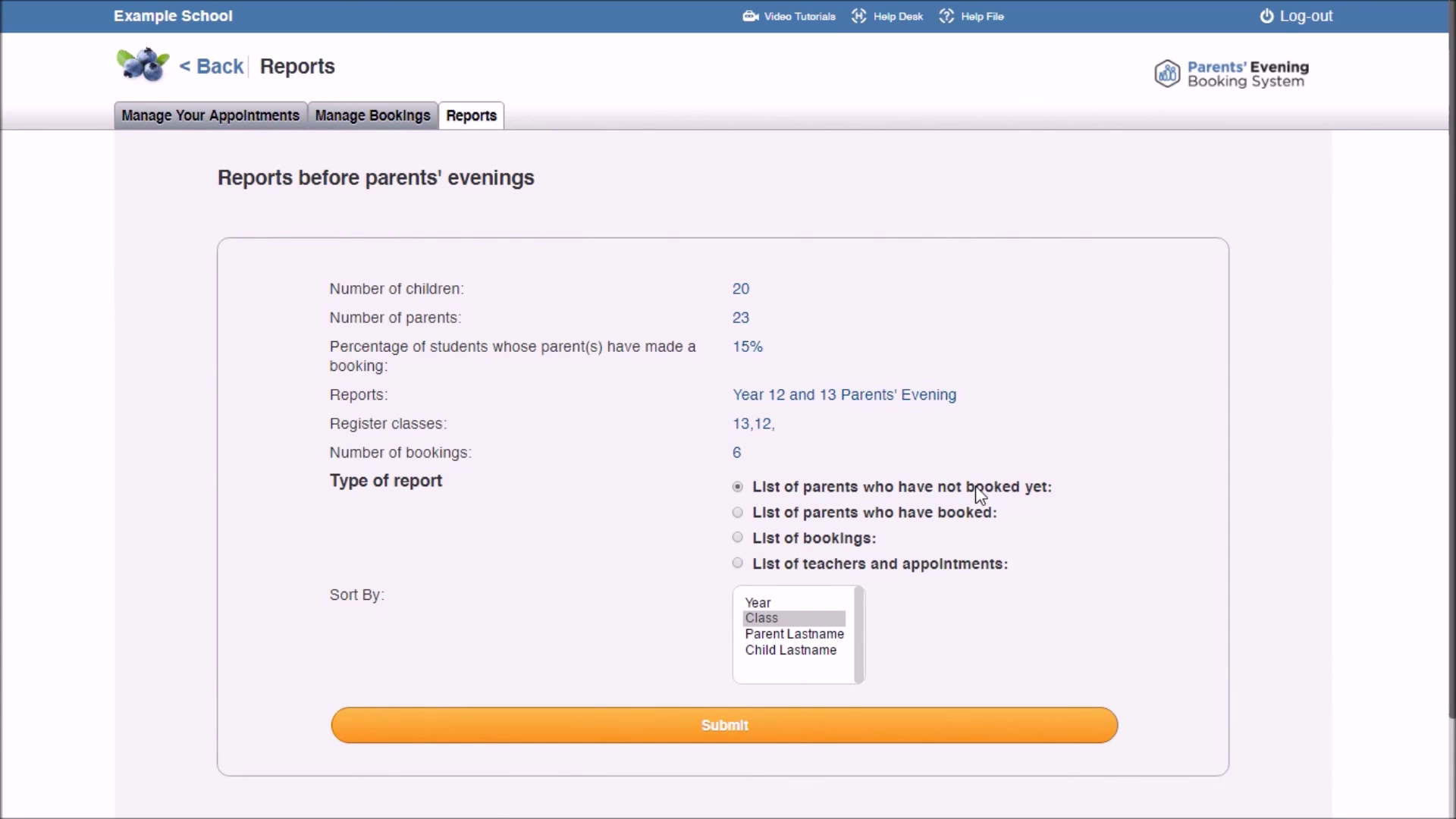
pyautogui.click(788, 623)
pyautogui.click(829, 729)
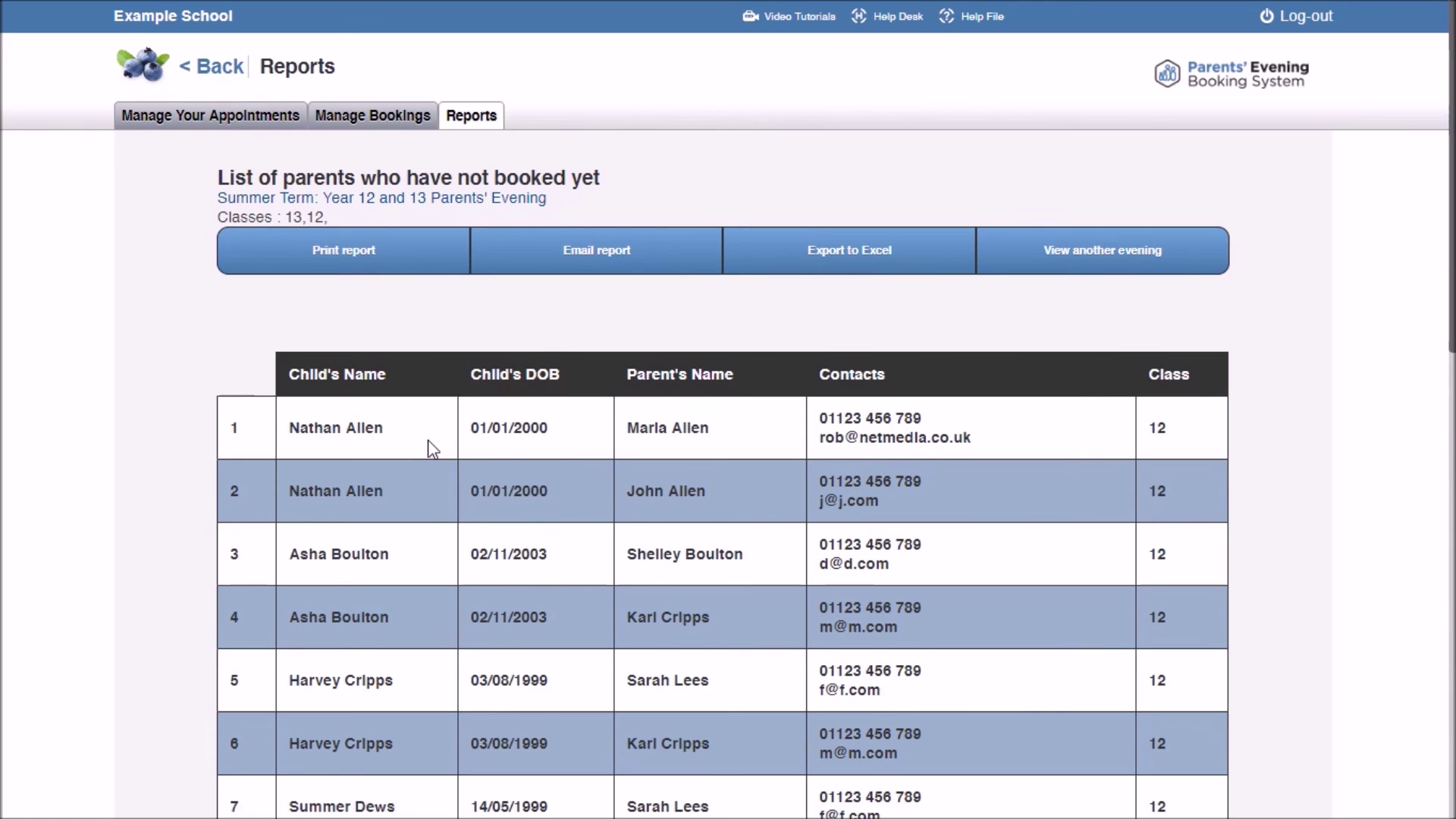
pyautogui.scroll(-7, 413, 498)
pyautogui.scroll(4, 407, 529)
pyautogui.scroll(3, 408, 529)
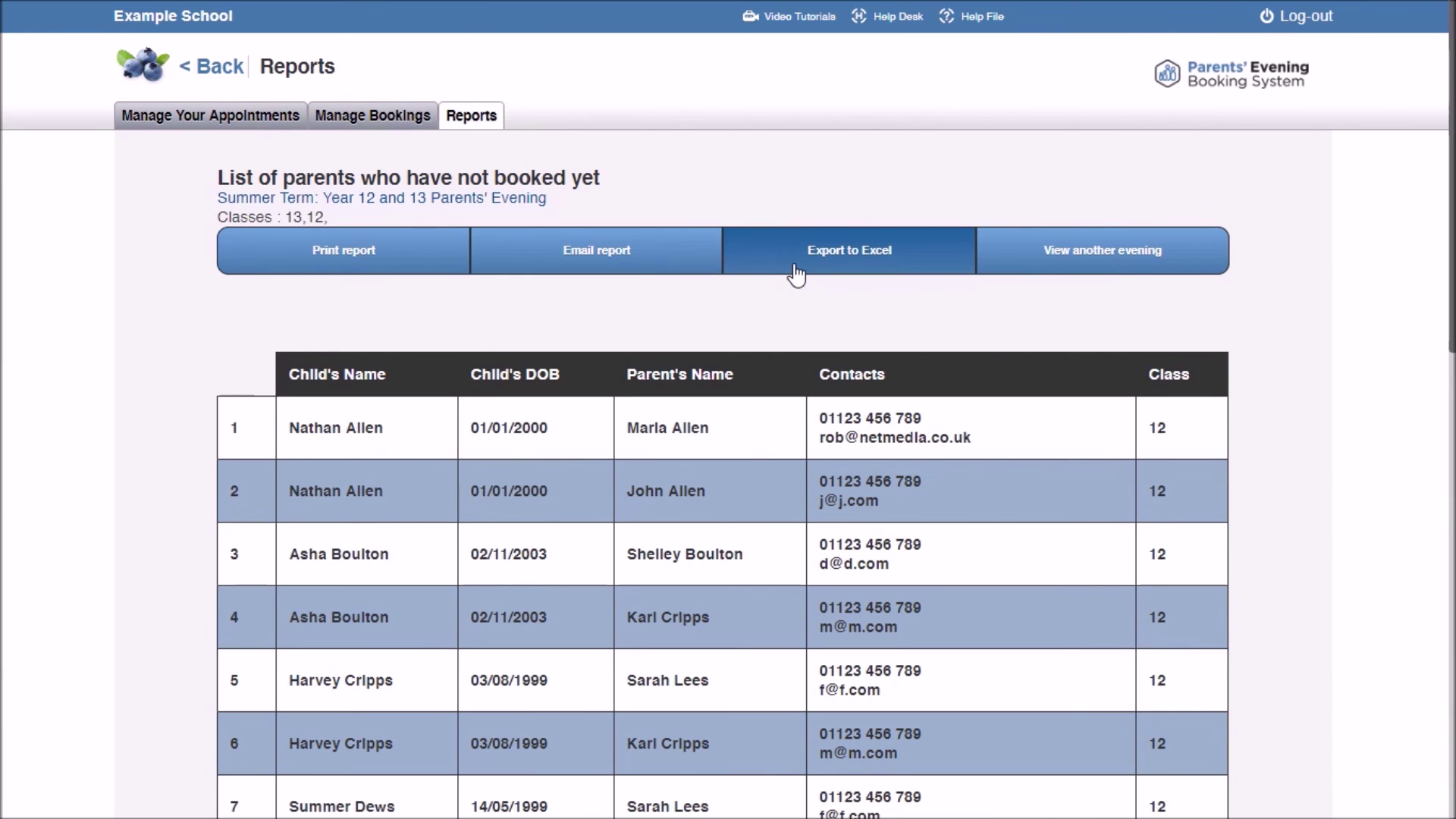
# Step: Return to the report types, generate the list of teachers and appointments, and look through the listed teachers
pyautogui.click(199, 68)
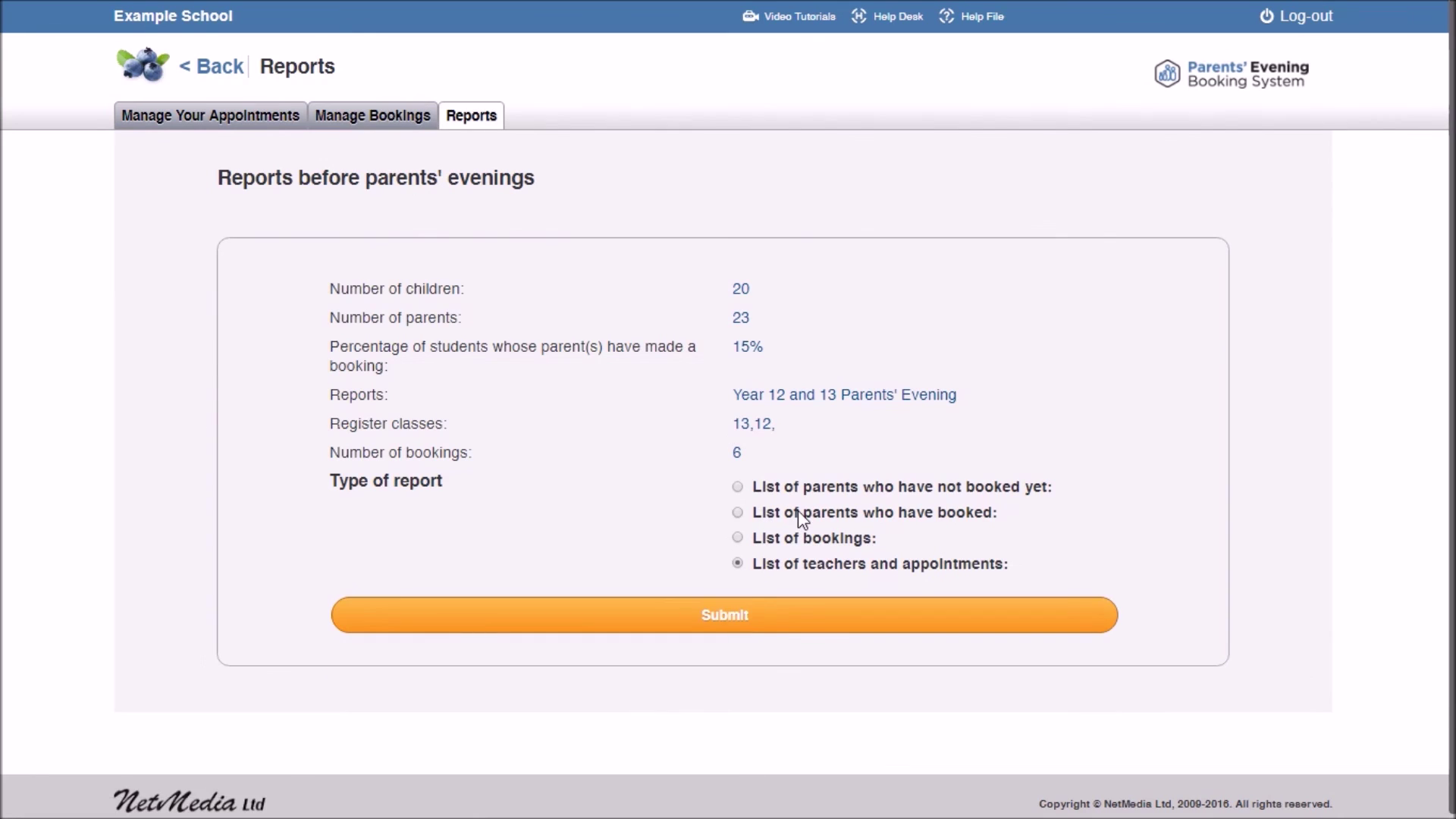
pyautogui.click(797, 514)
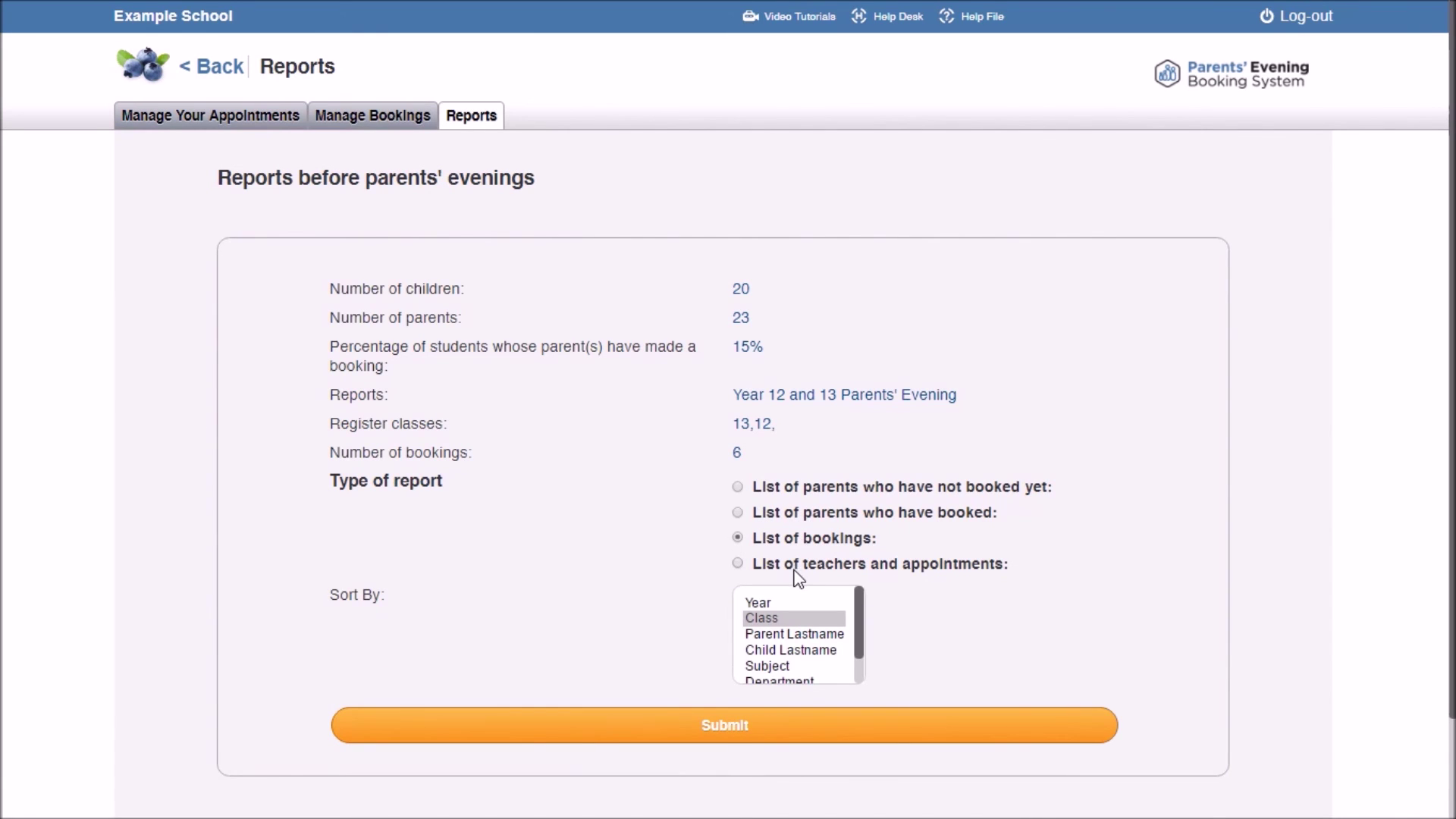
pyautogui.click(797, 570)
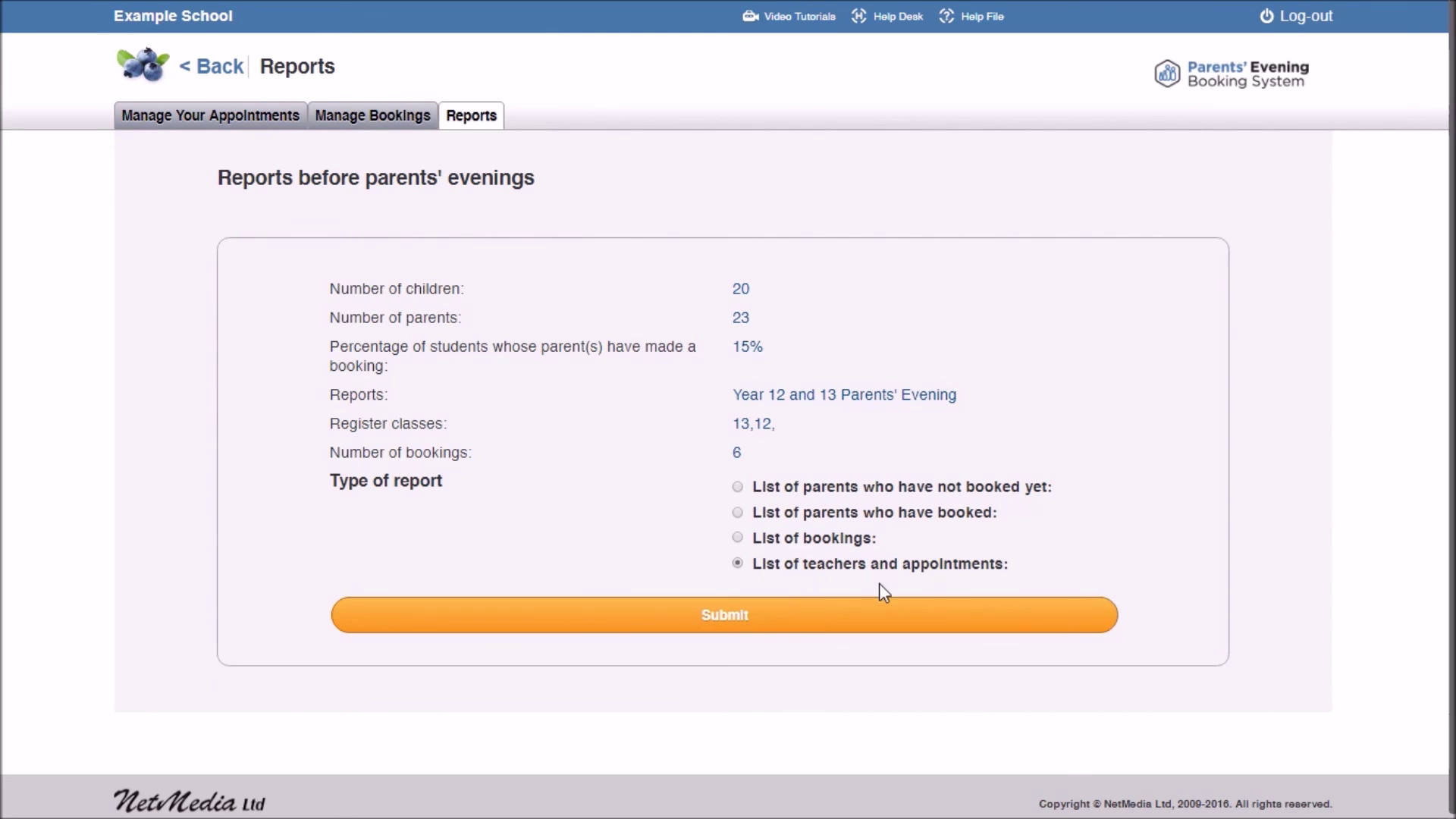
pyautogui.click(768, 624)
pyautogui.scroll(-3, 266, 276)
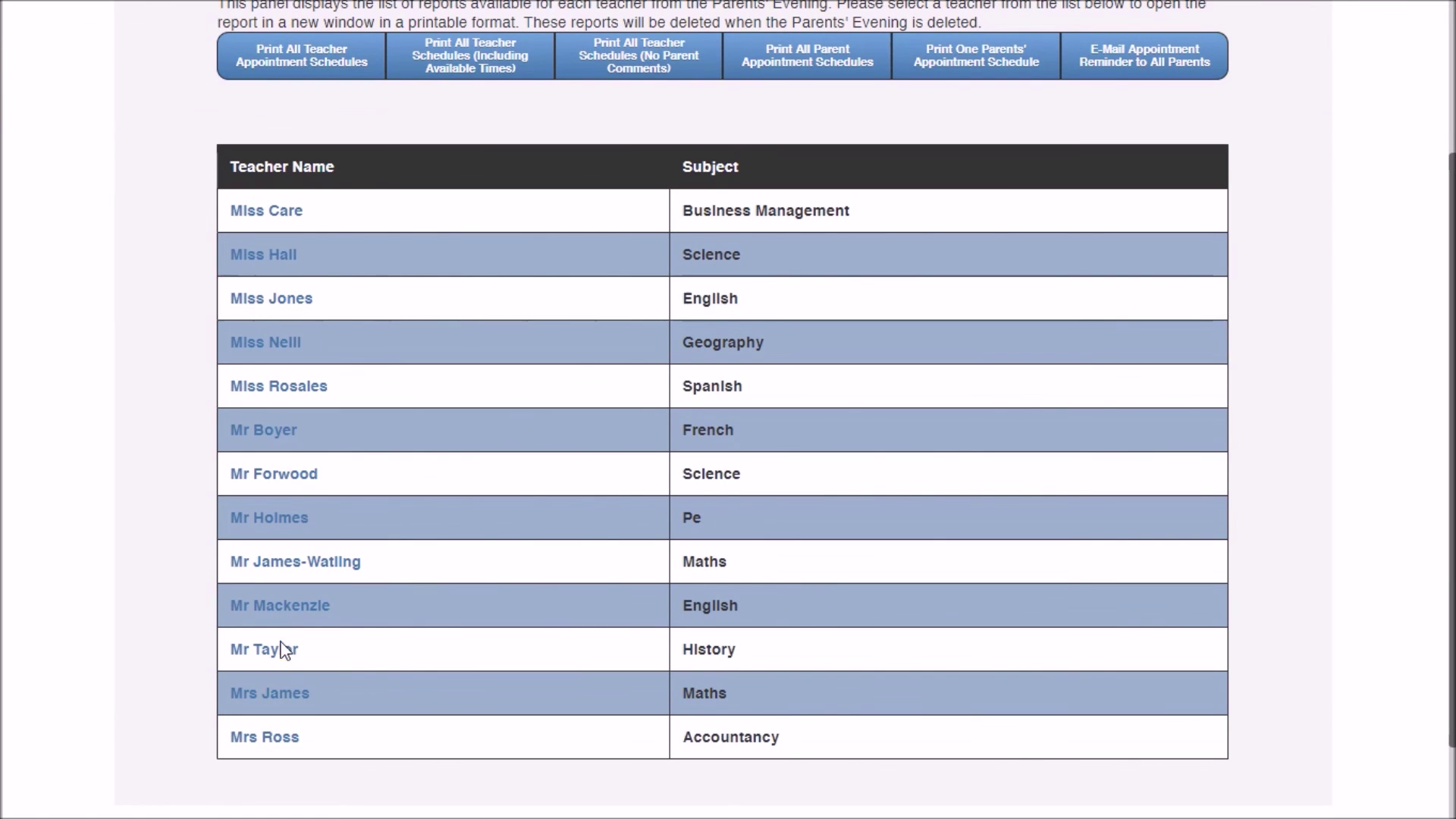
pyautogui.scroll(3, 284, 363)
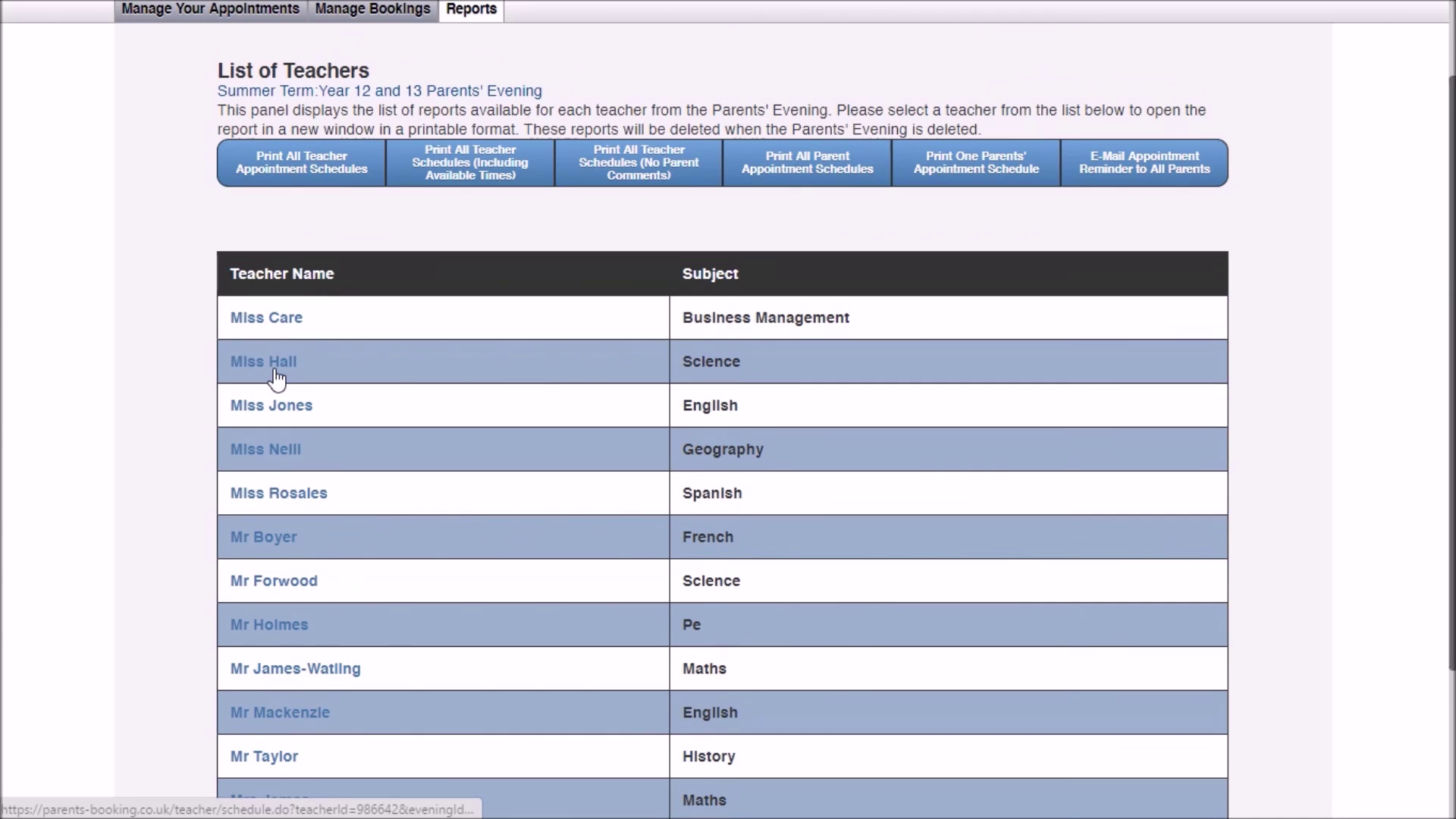